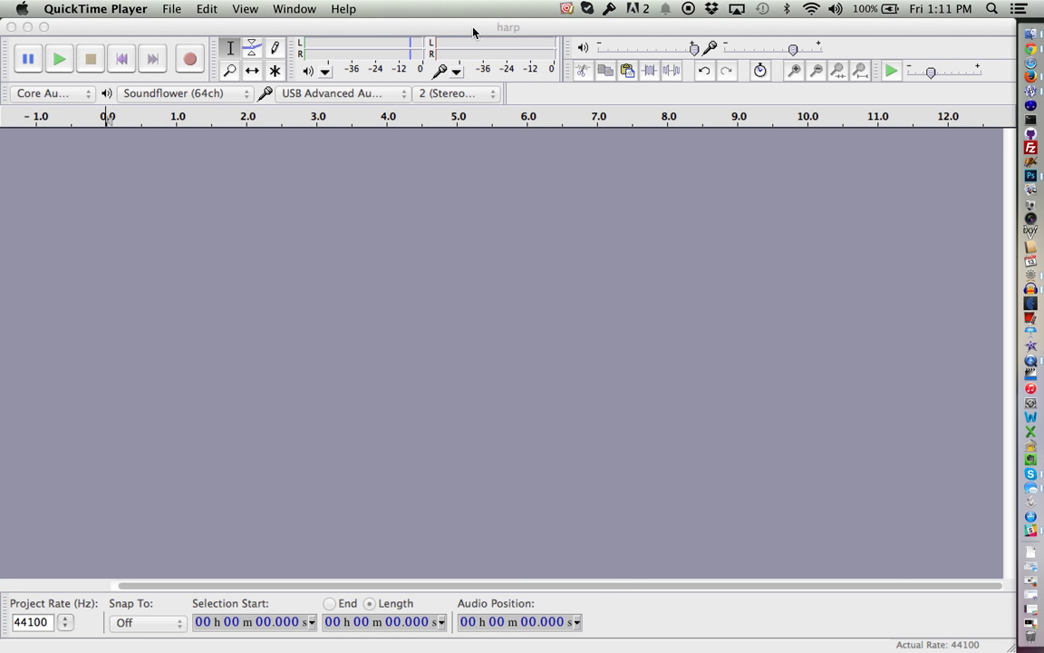
# - Start monitoring the recording input so live levels appear on the recording meter
pyautogui.click(456, 73)
pyautogui.click(456, 72)
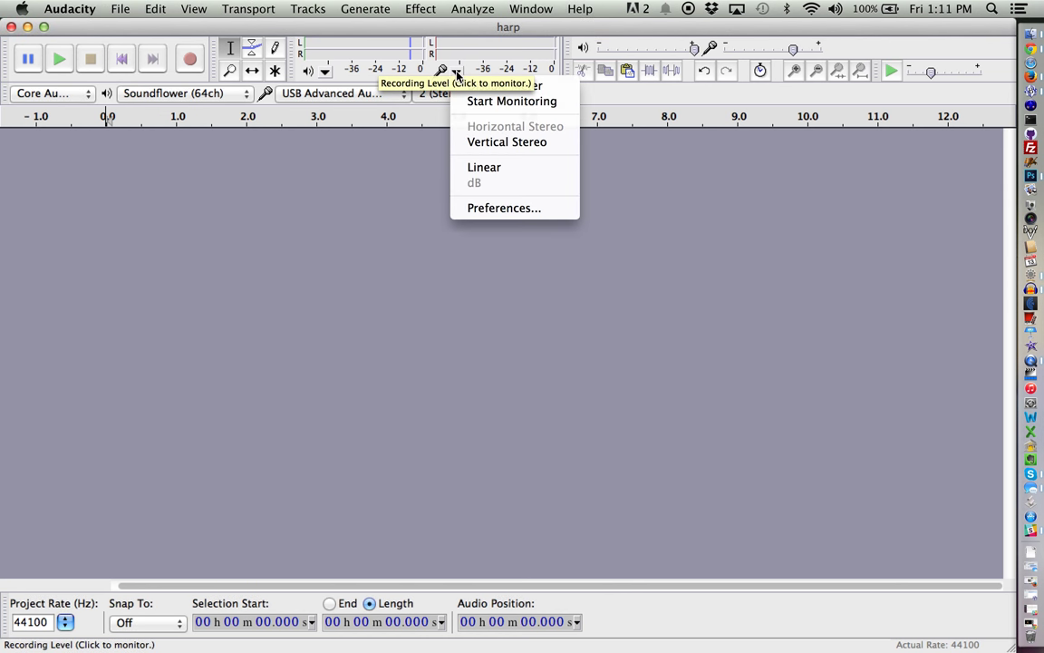
pyautogui.click(490, 103)
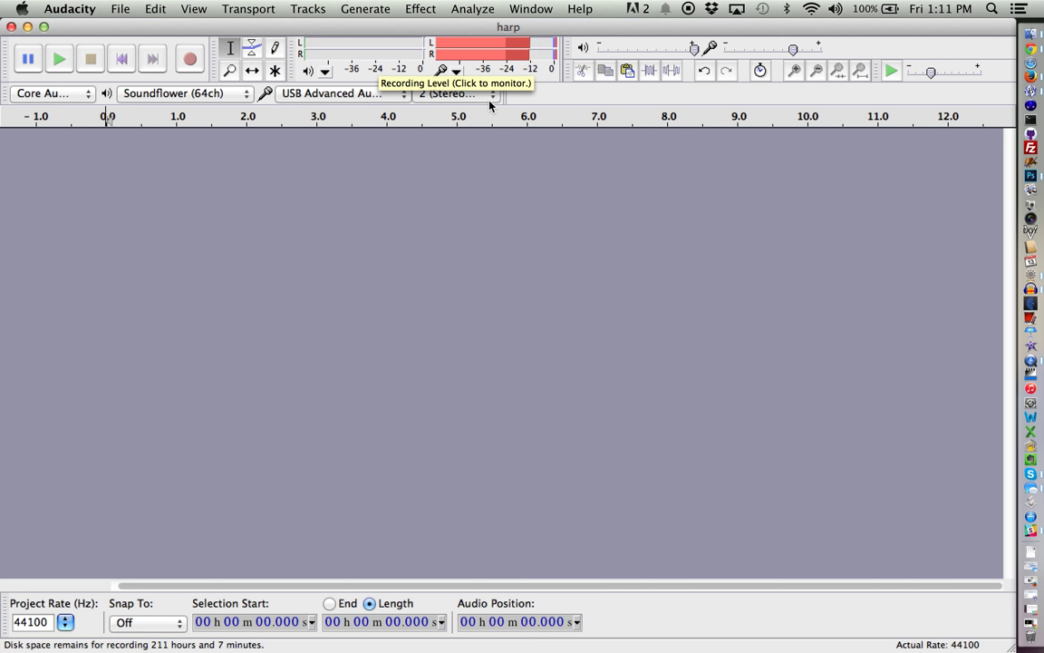
# - Import harp.mp3 from the misc recordings folder as a new stereo track
pyautogui.click(121, 8)
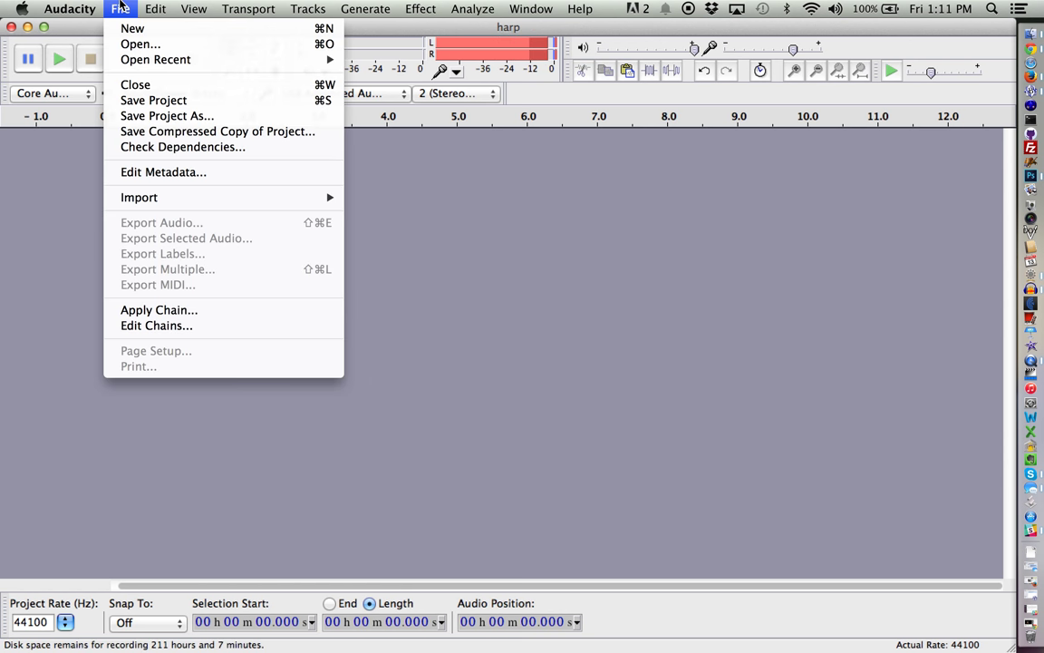
pyautogui.moveTo(220, 194)
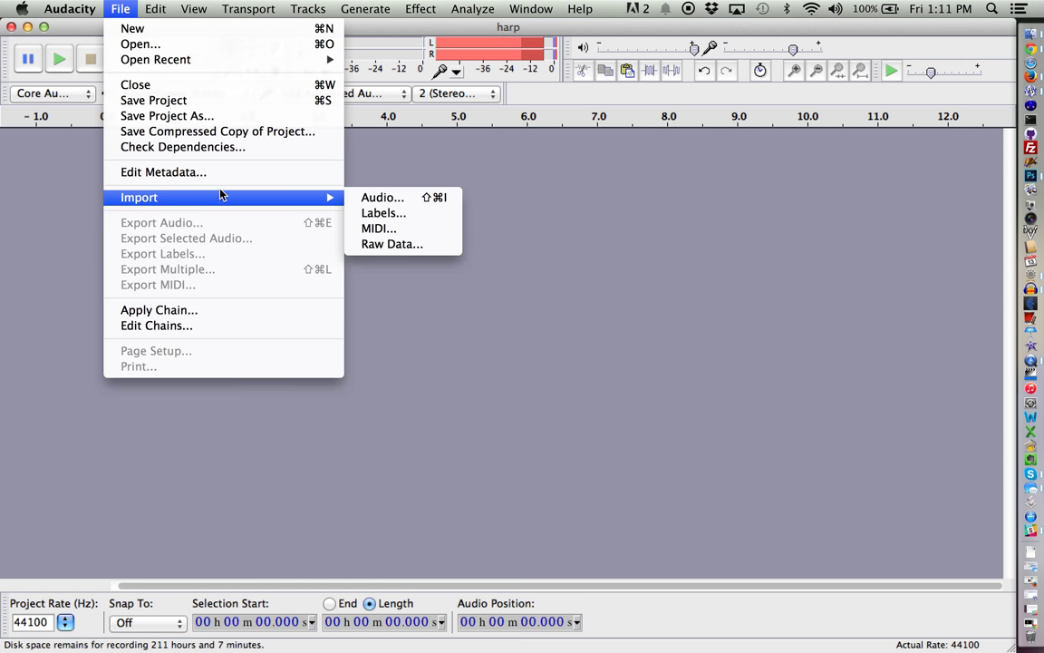
pyautogui.click(380, 197)
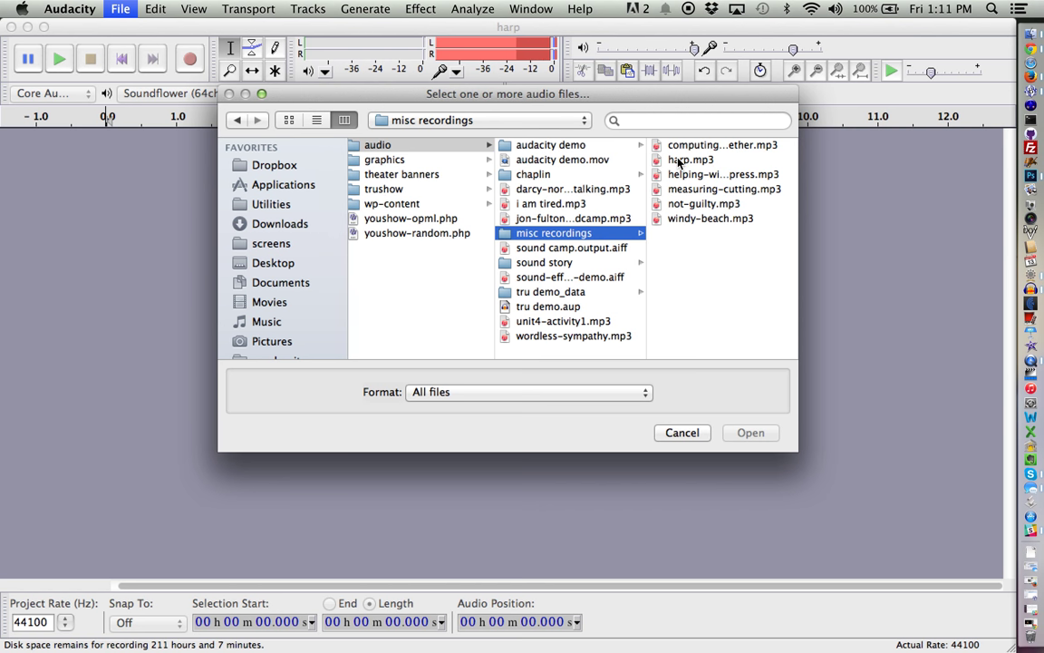
pyautogui.click(689, 160)
pyautogui.click(751, 433)
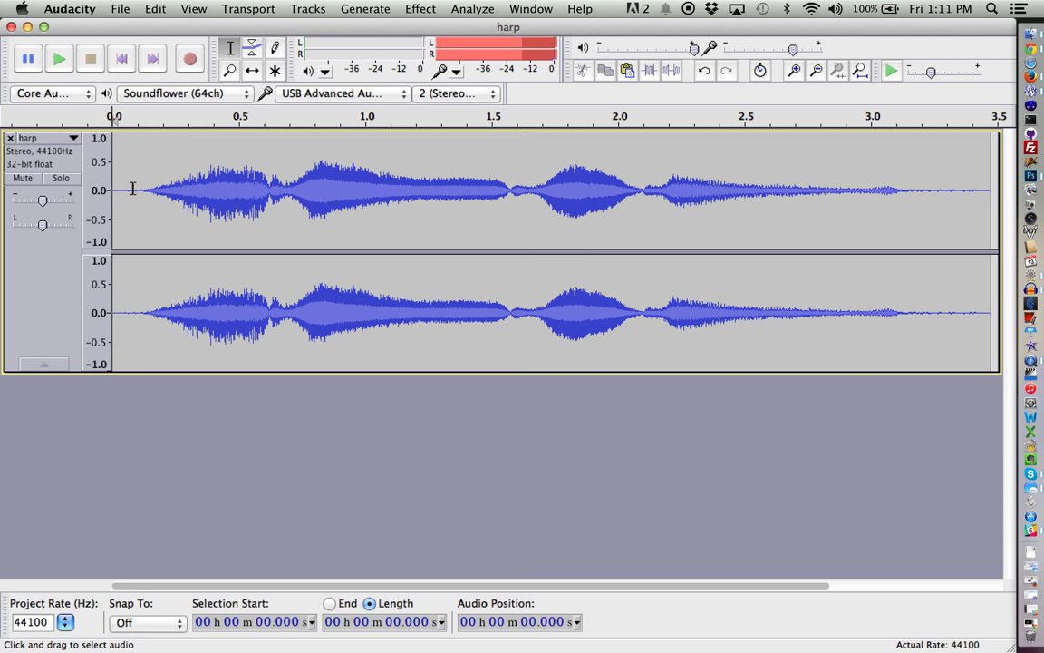
pyautogui.click(135, 189)
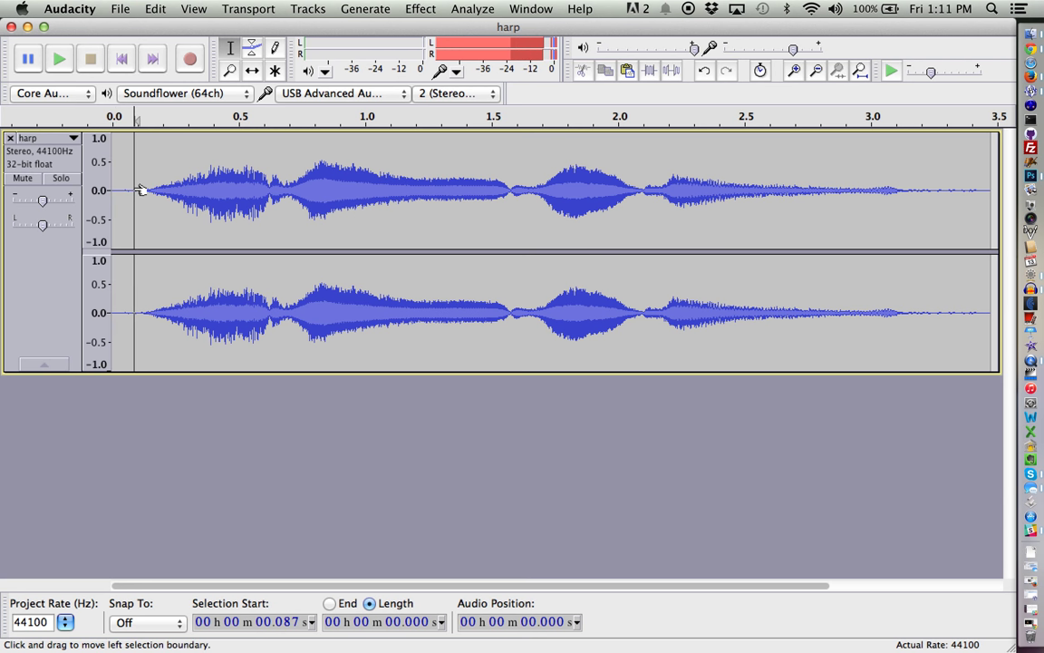
# - Audition the clip from 2.320, 2.169 and 2.111 s, then select from about 2.1 s to the end
pyautogui.press('space')
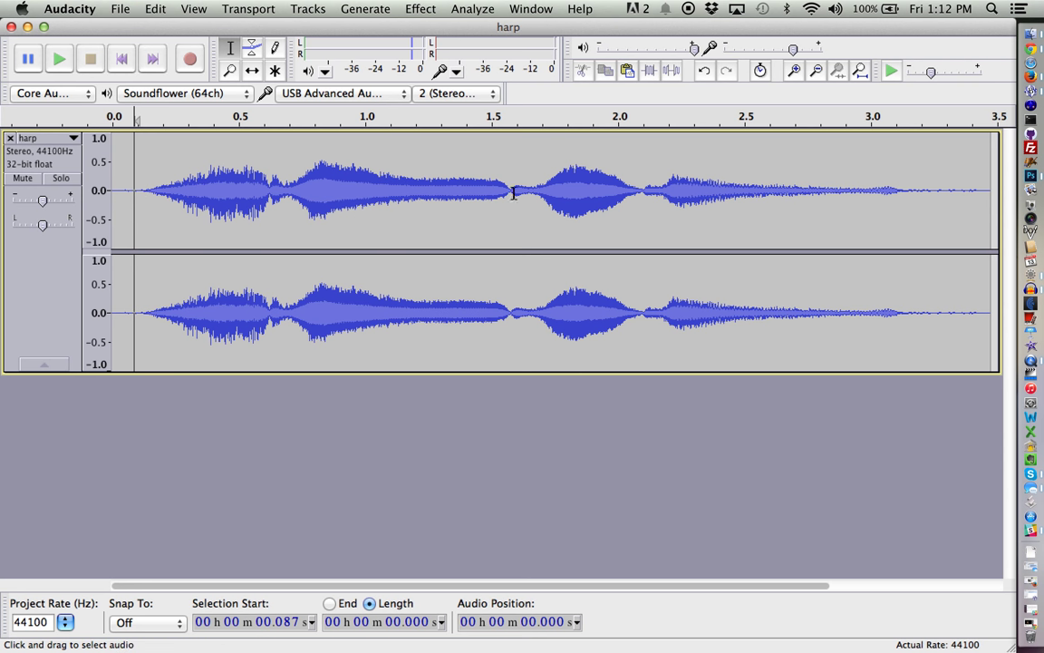
pyautogui.click(700, 190)
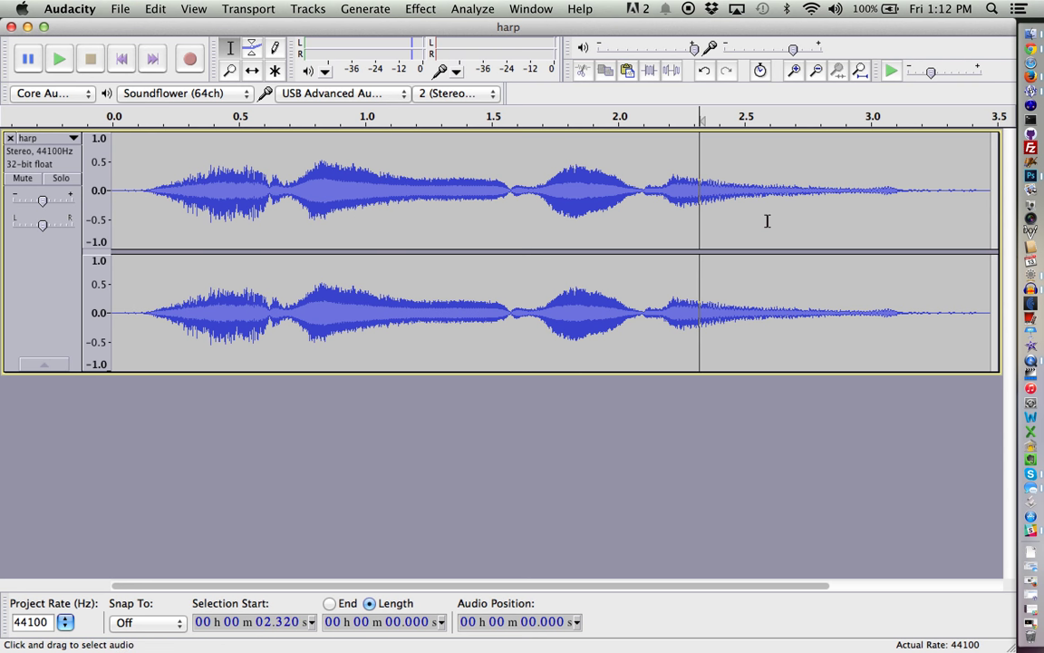
pyautogui.press('space')
pyautogui.click(664, 198)
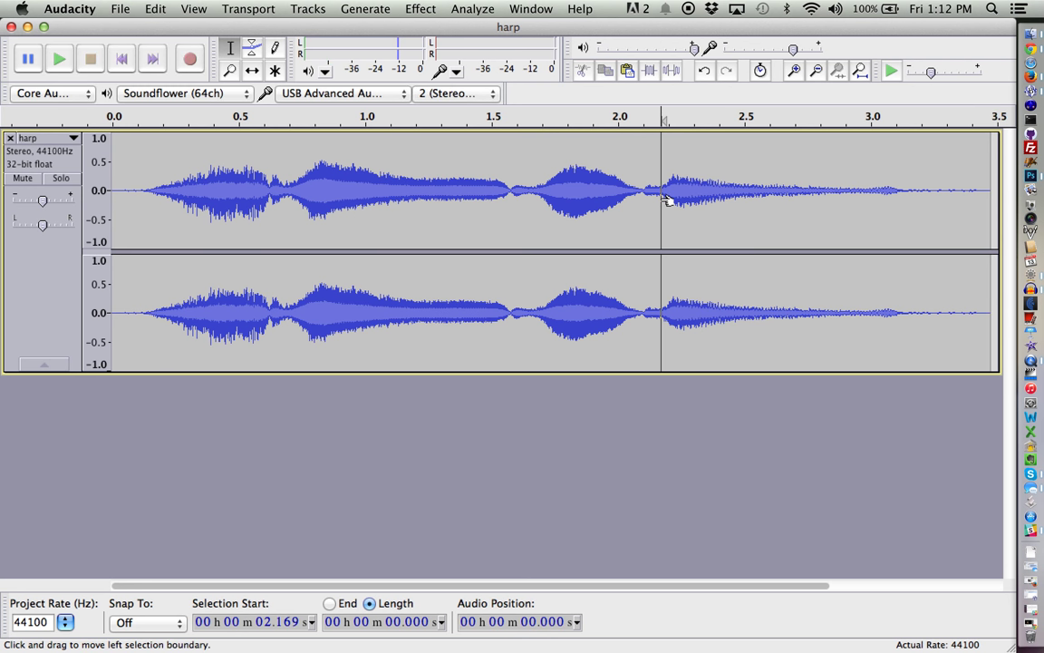
pyautogui.press('space')
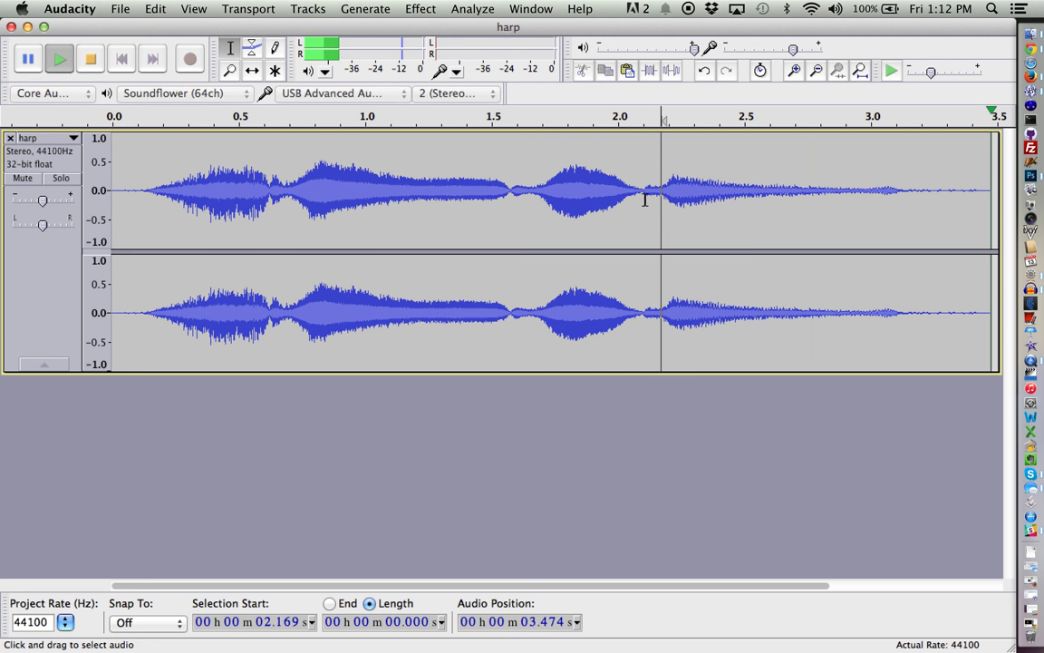
pyautogui.click(648, 198)
pyautogui.press('space')
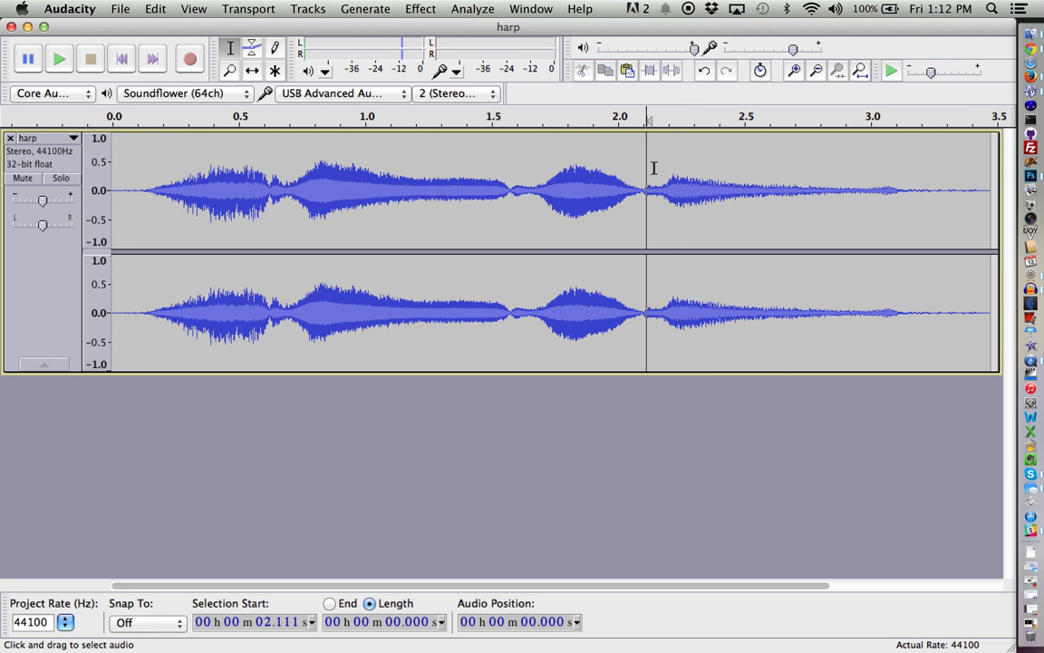
pyautogui.moveTo(989, 171); pyautogui.dragTo(640, 181)
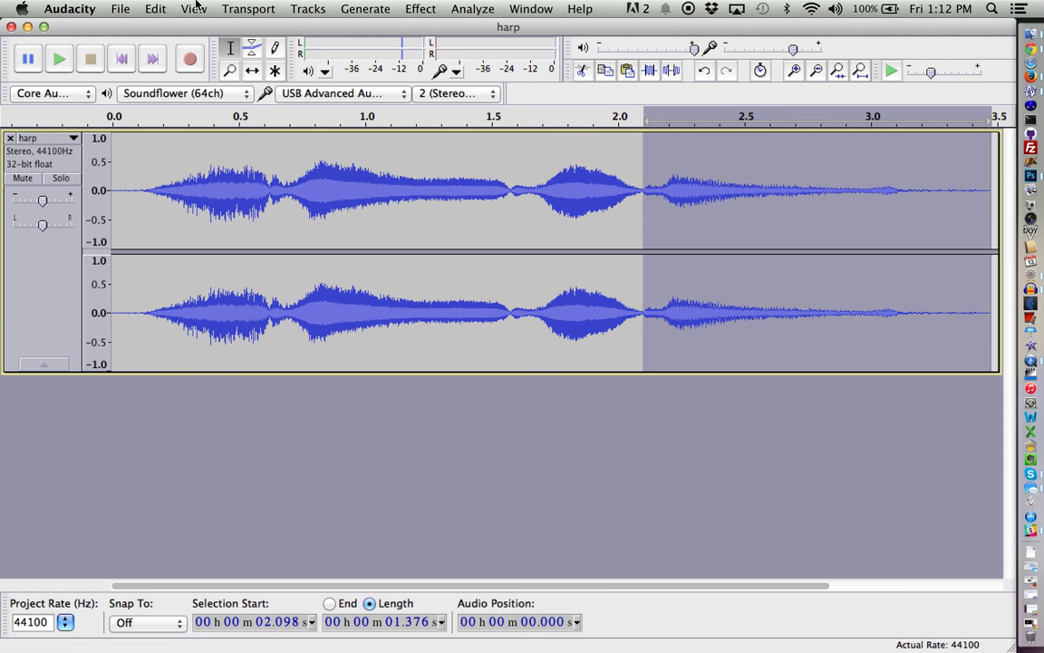
# - Create a new project and paste the copied harp phrase into it
pyautogui.click(120, 9)
pyautogui.click(132, 29)
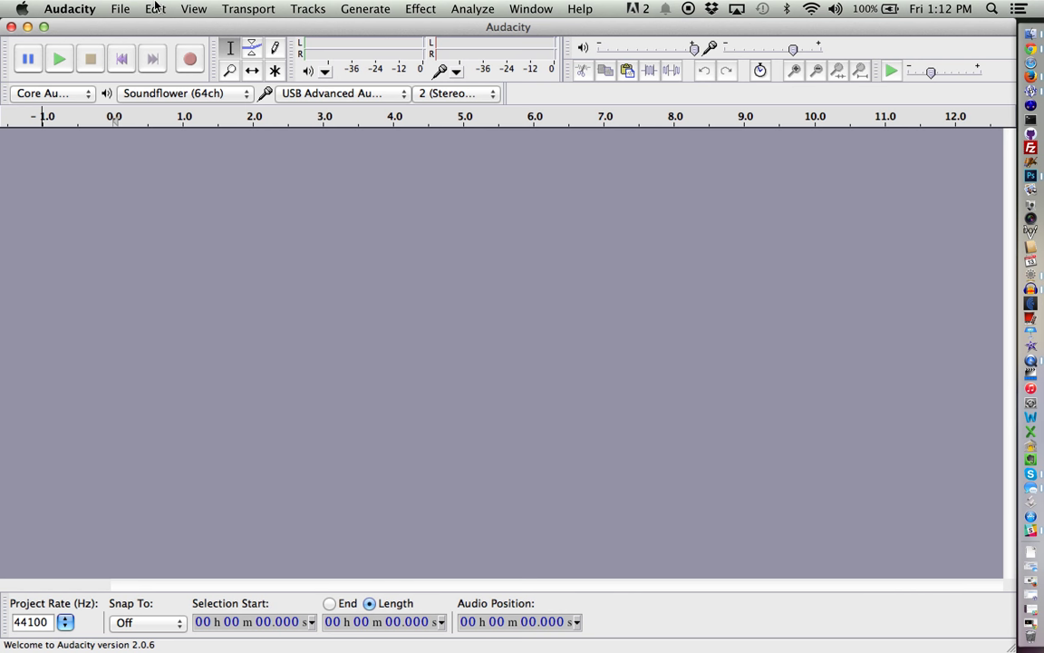
pyautogui.click(155, 9)
pyautogui.click(172, 144)
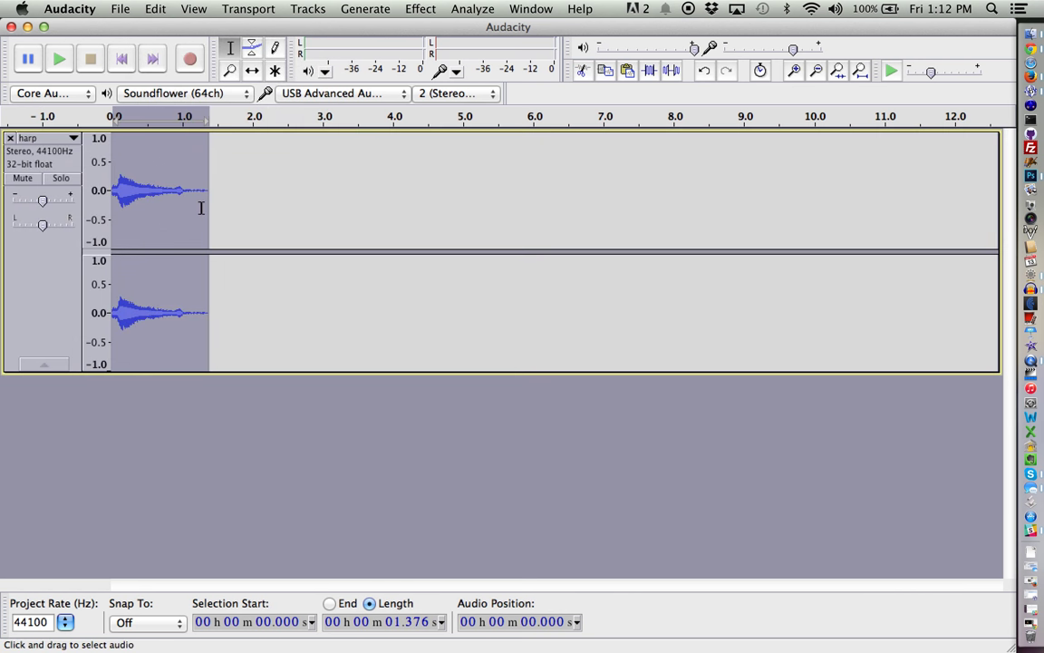
# - Zoom in twice, play the pasted phrase, and select the whole clip
pyautogui.click(793, 72)
pyautogui.click(793, 71)
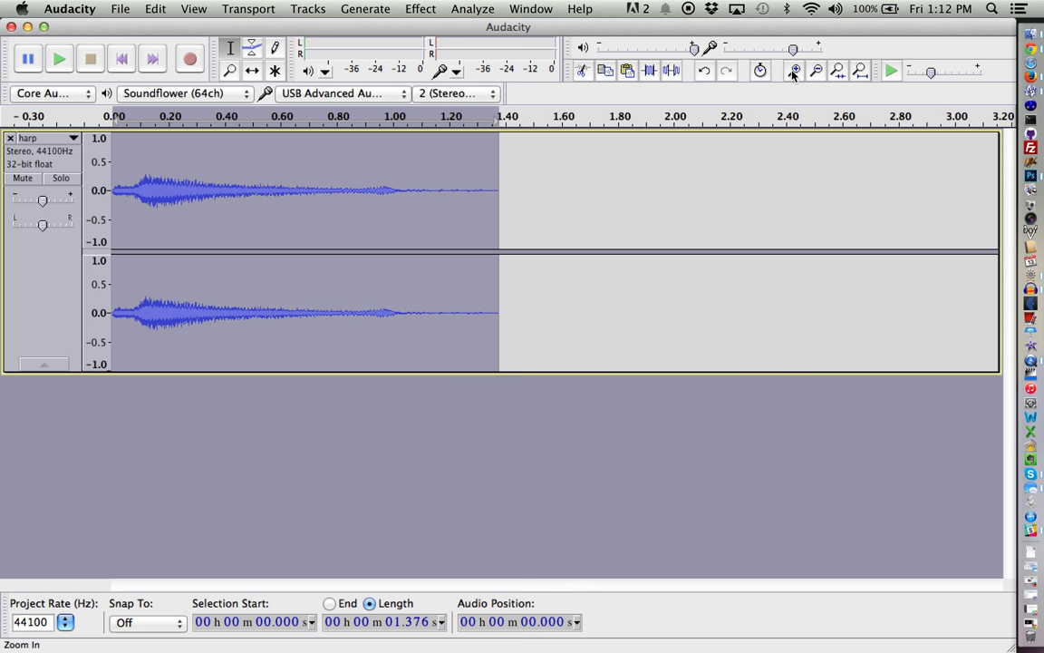
pyautogui.click(119, 206)
pyautogui.press('space')
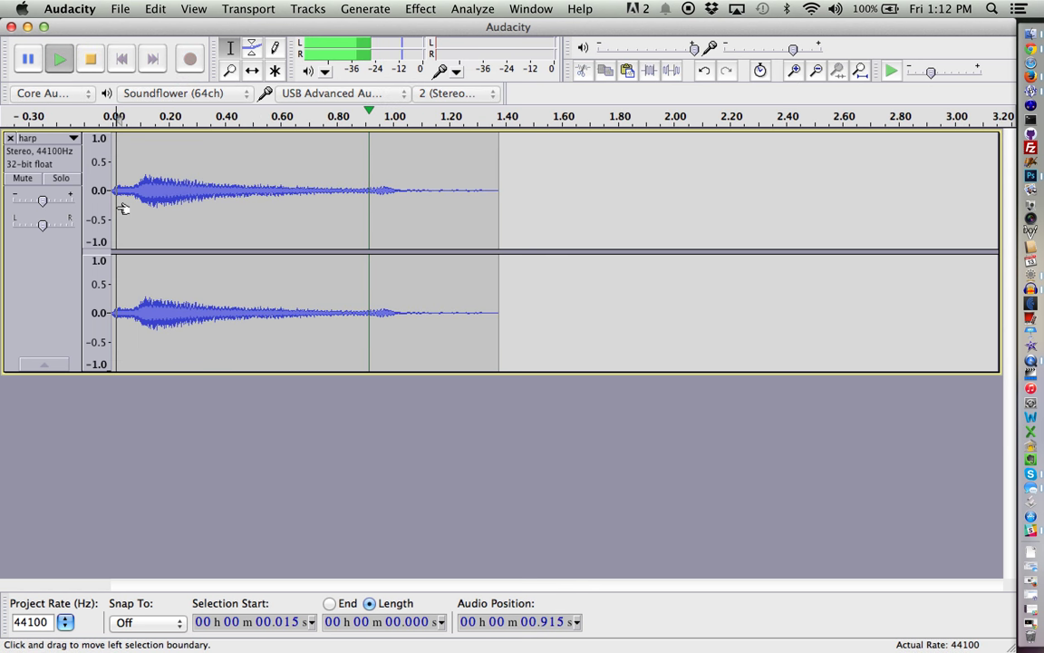
pyautogui.click(125, 209)
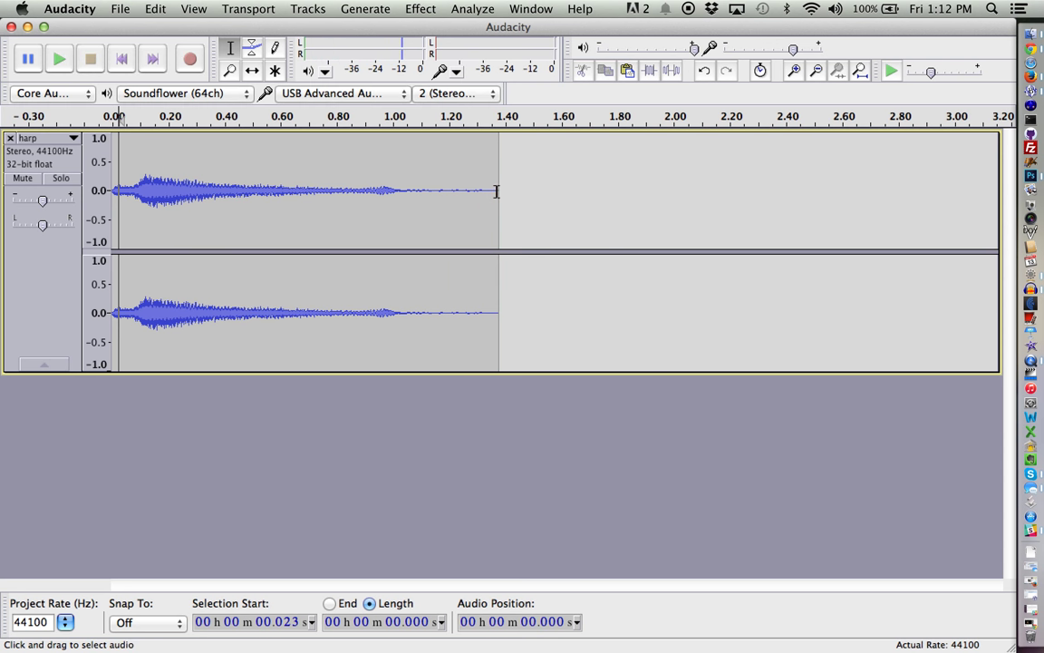
pyautogui.moveTo(496, 192); pyautogui.dragTo(110, 207)
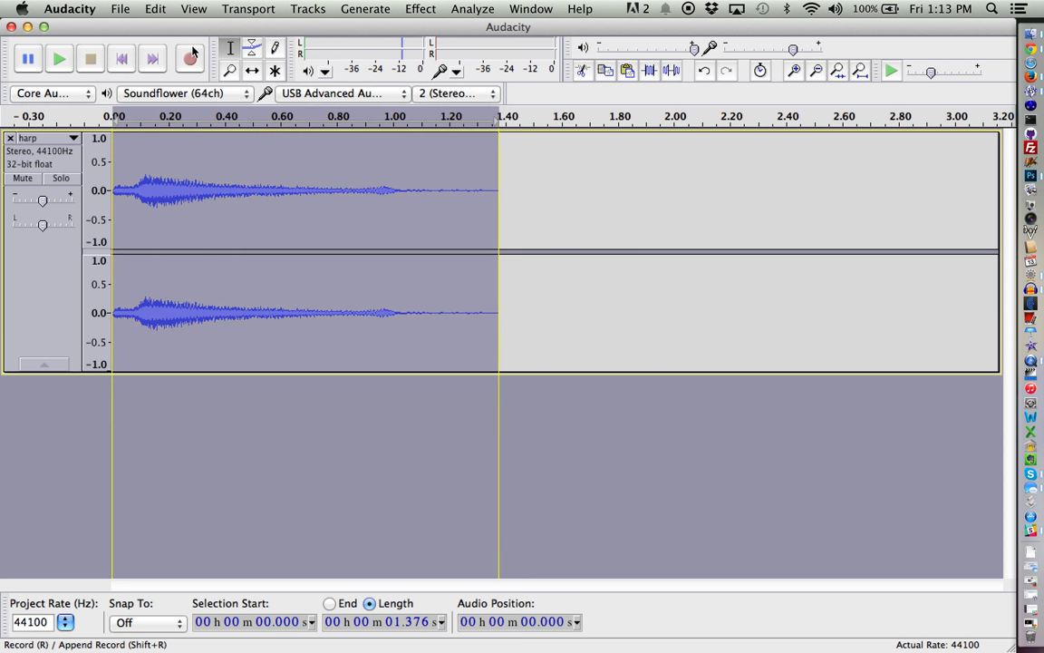
pyautogui.click(417, 9)
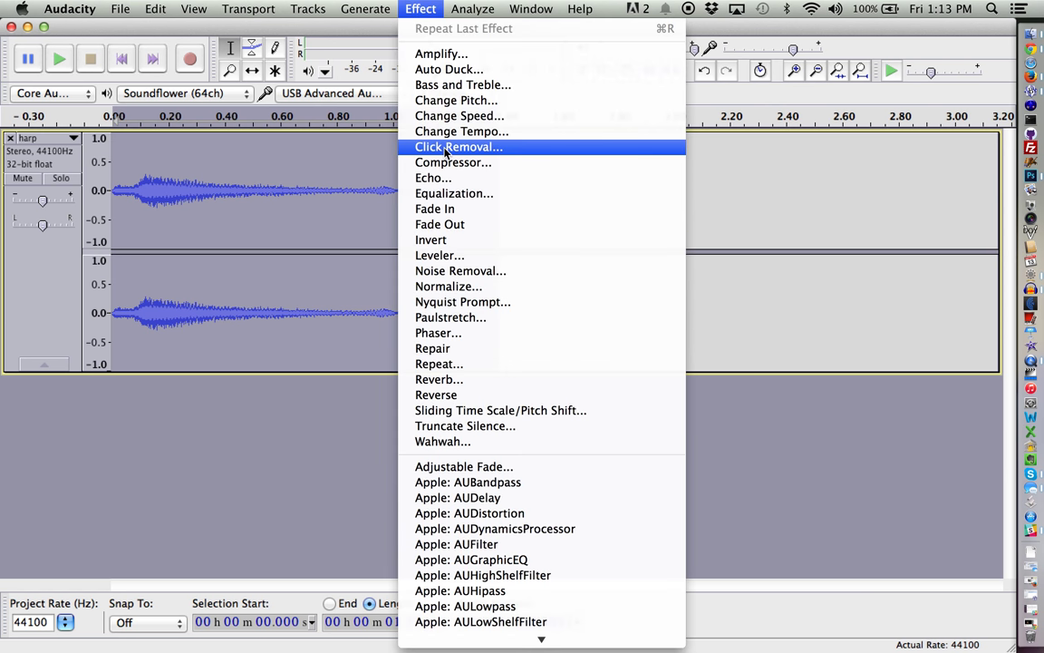
# - Apply a −46% Change Speed to the phrase, stretching it to 2.548 seconds
pyautogui.click(439, 120)
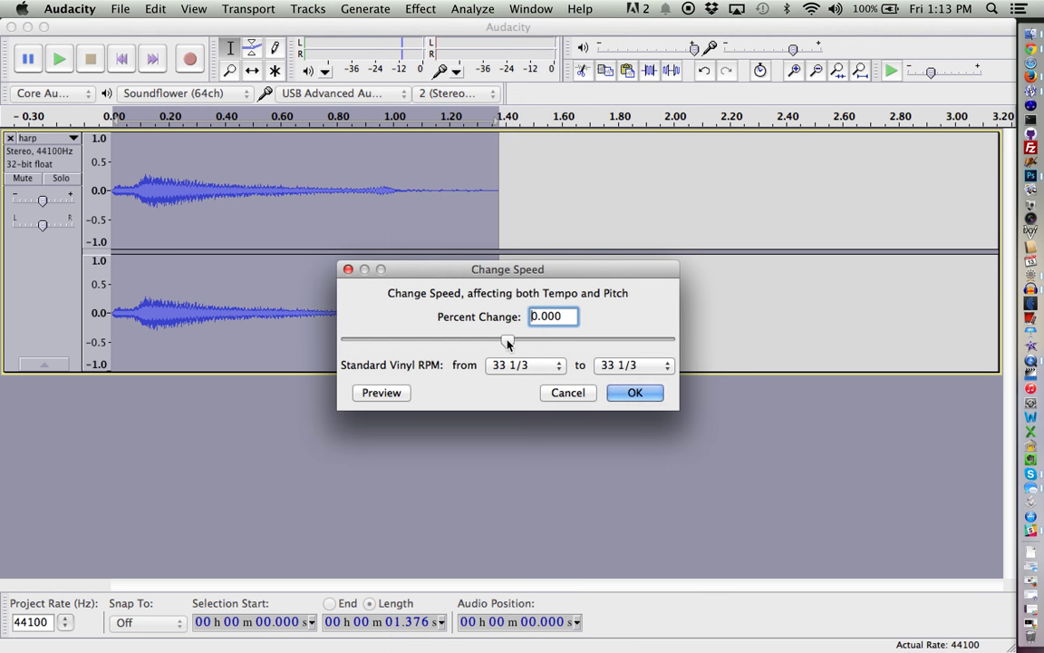
pyautogui.moveTo(508, 342); pyautogui.dragTo(432, 342)
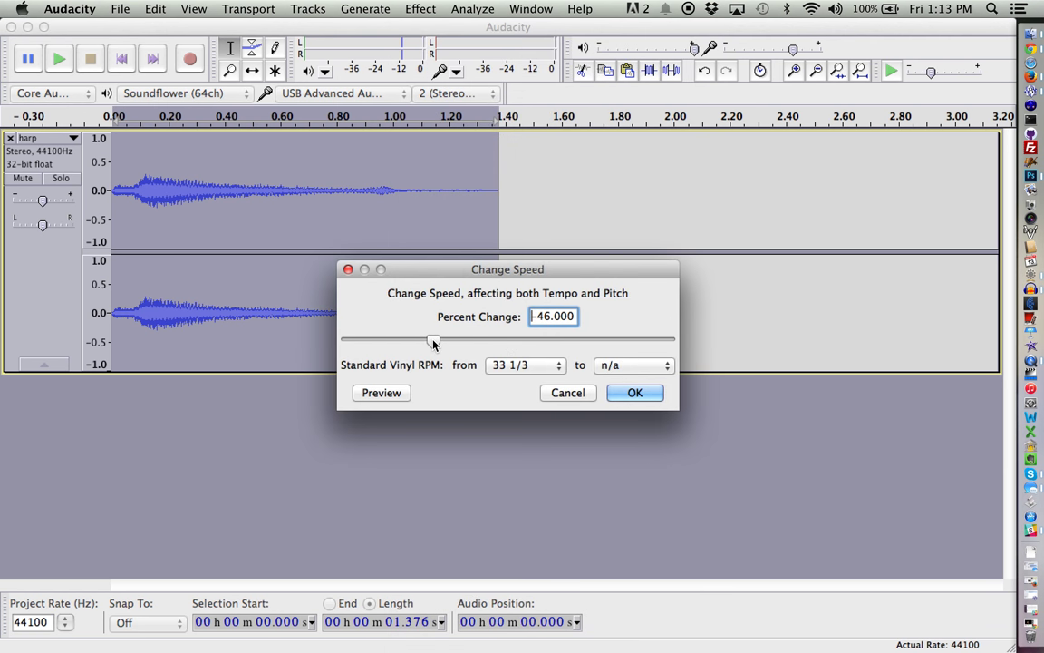
pyautogui.click(641, 395)
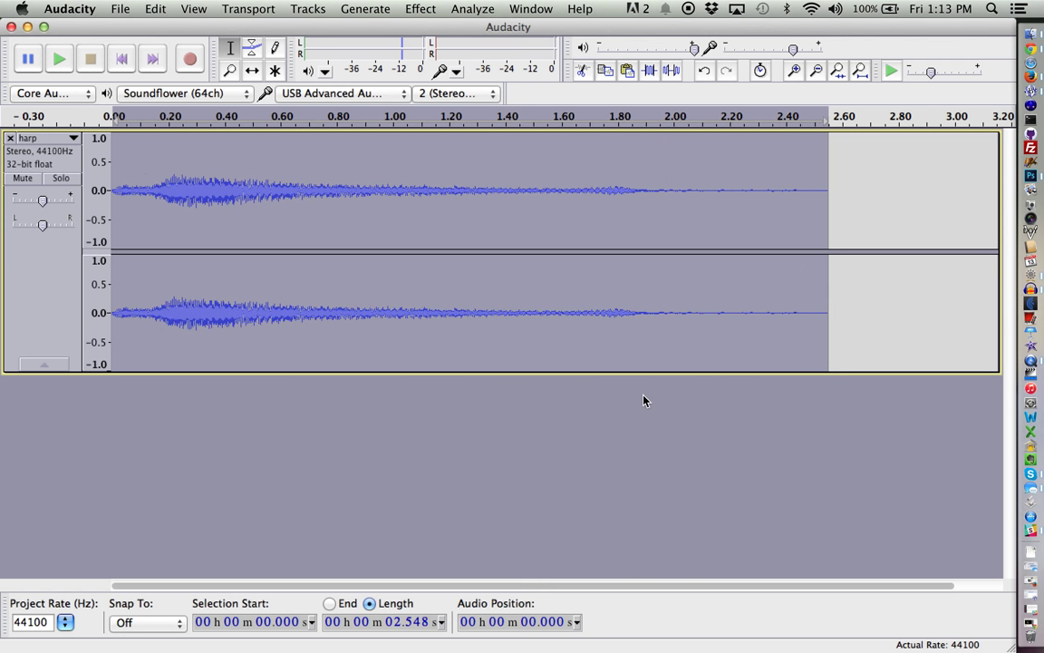
pyautogui.click(125, 217)
# - Audition the slowed clip from 0.586 s and the stretch from 0.403 s to the end
pyautogui.press('space')
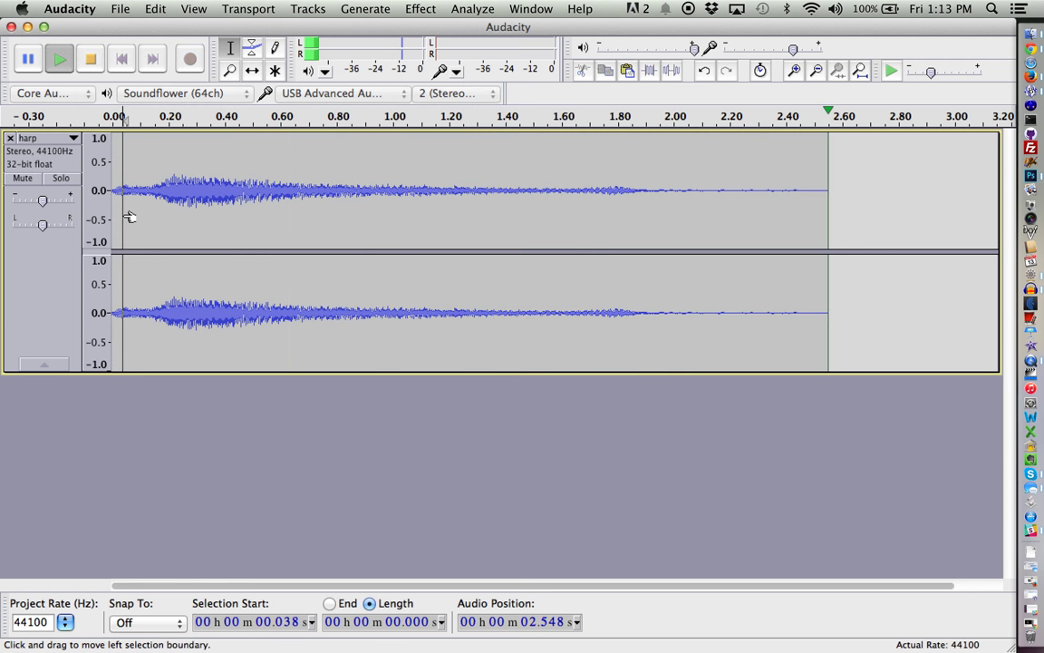
pyautogui.click(276, 159)
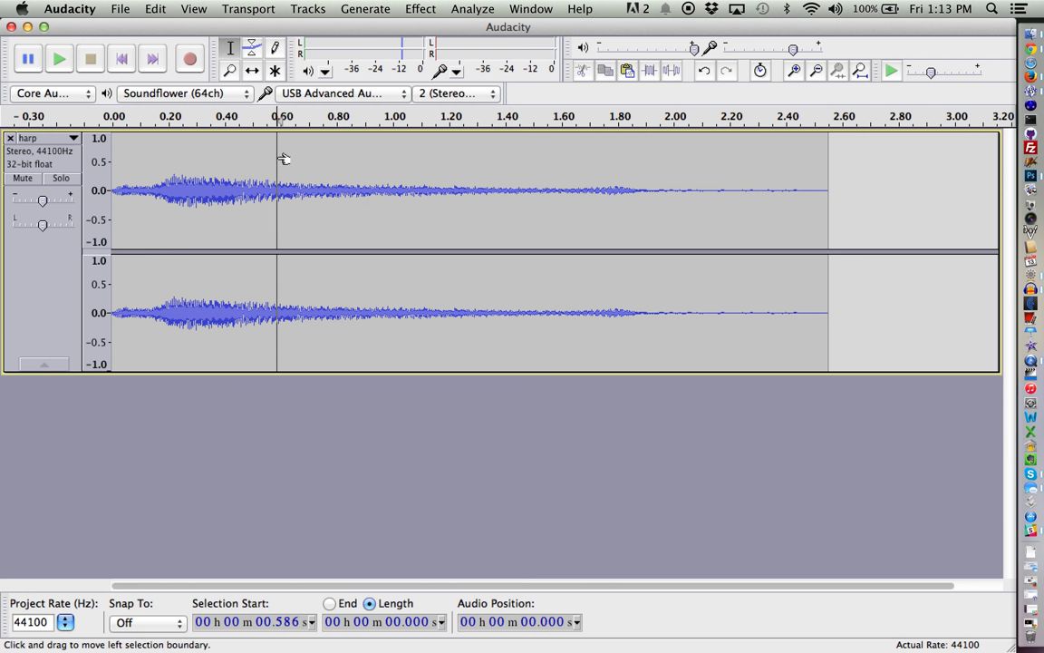
pyautogui.press('space')
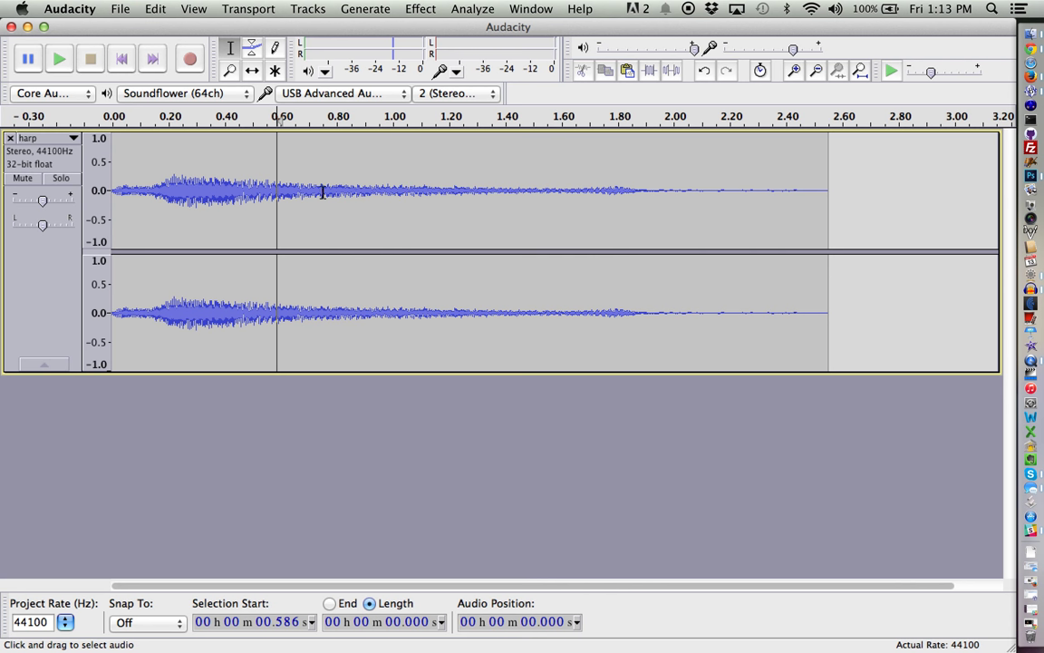
pyautogui.moveTo(828, 181); pyautogui.dragTo(442, 195)
pyautogui.moveTo(333, 200); pyautogui.dragTo(233, 193)
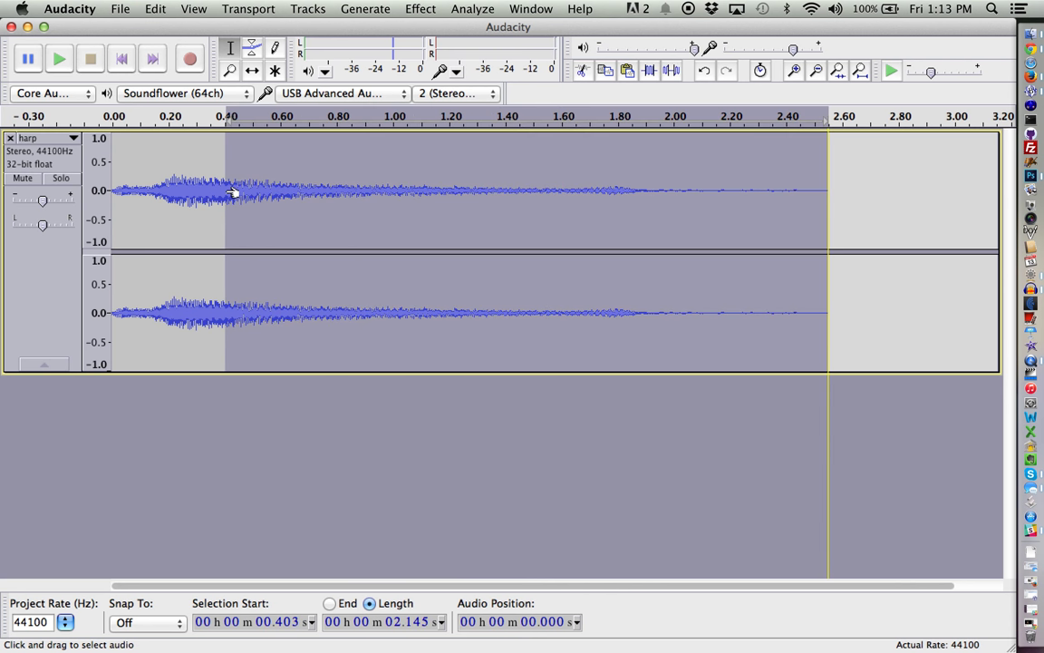
pyautogui.press('space')
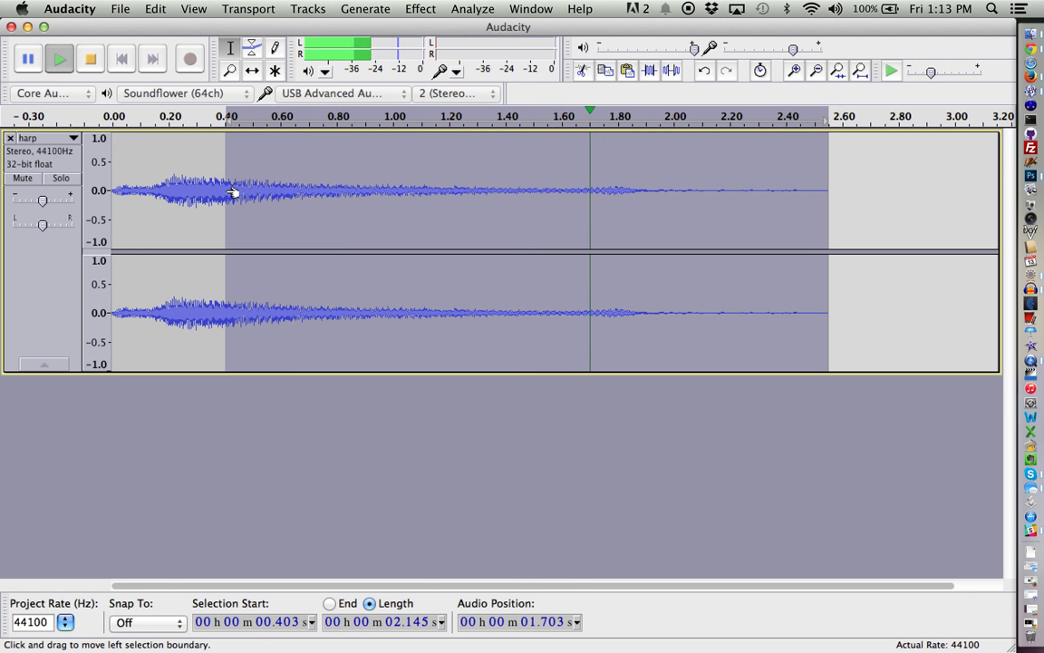
pyautogui.click(739, 191)
# - Paste the copied note at 2.000 s and again at 3.825 s past the track end
pyautogui.click(676, 190)
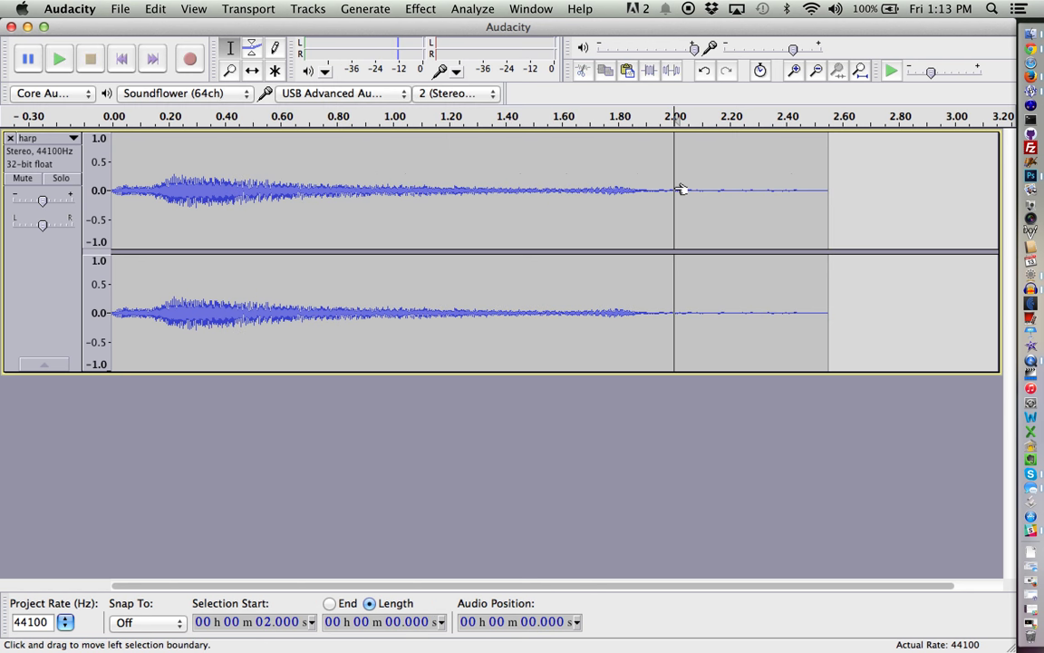
pyautogui.press('super+v')
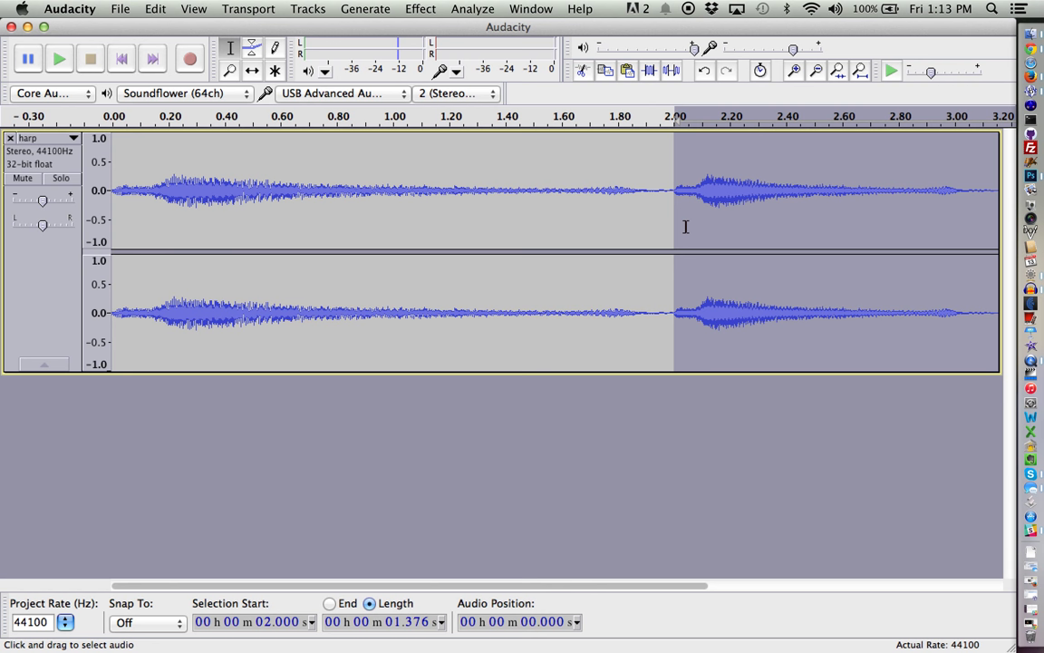
pyautogui.hscroll(5, 735, 555)
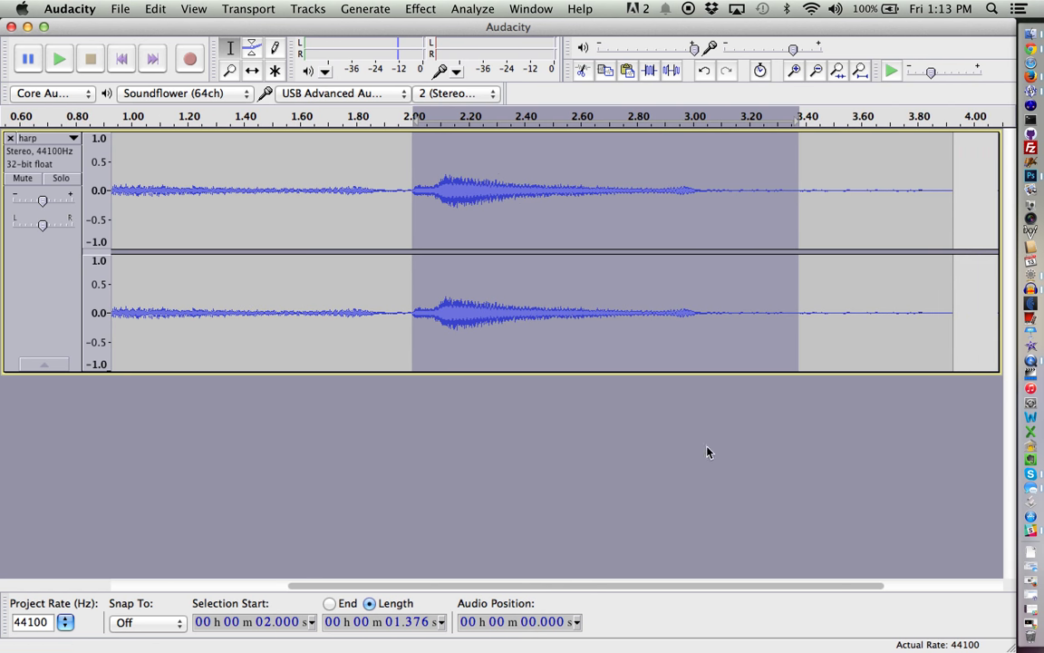
pyautogui.click(926, 189)
pyautogui.press('super+v')
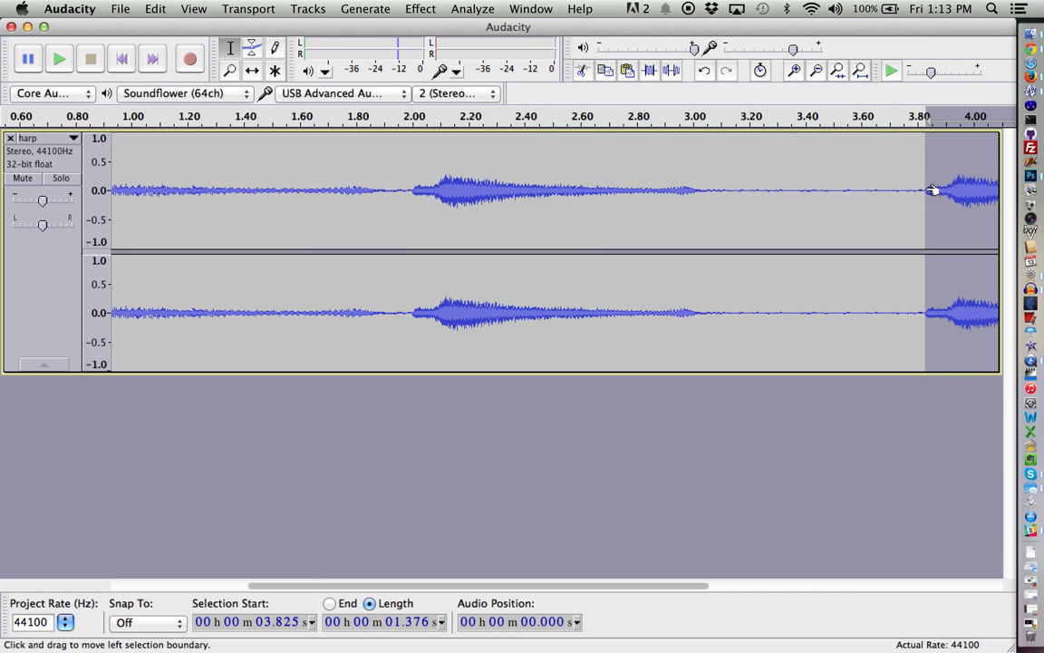
# - Play the extended harp track from the start through to its end
pyautogui.click(118, 58)
pyautogui.click(60, 59)
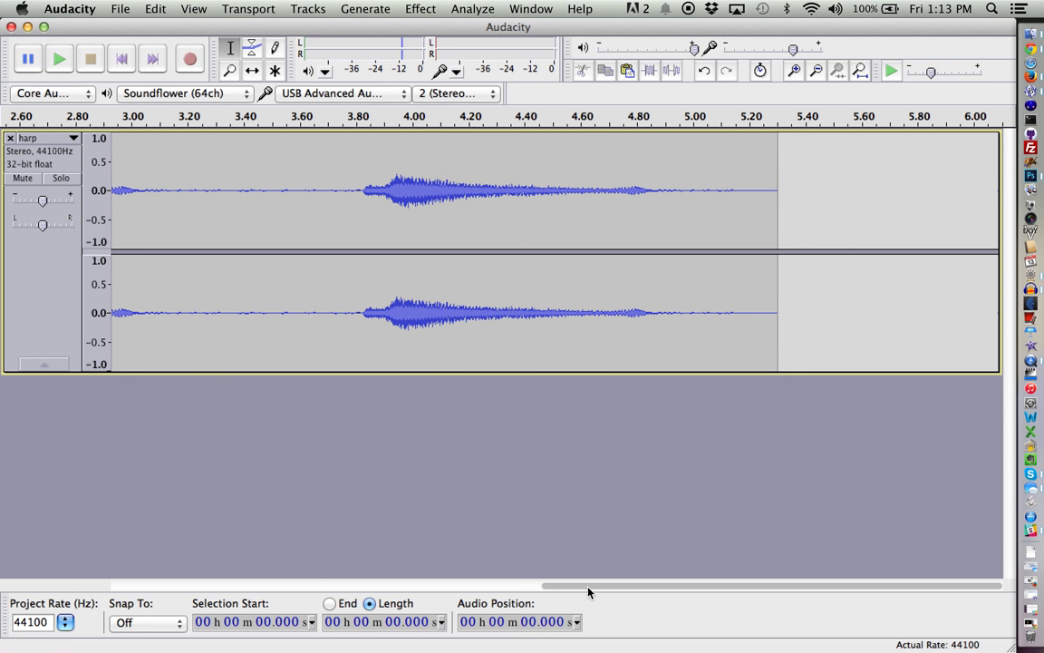
pyautogui.moveTo(588, 585); pyautogui.dragTo(99, 564)
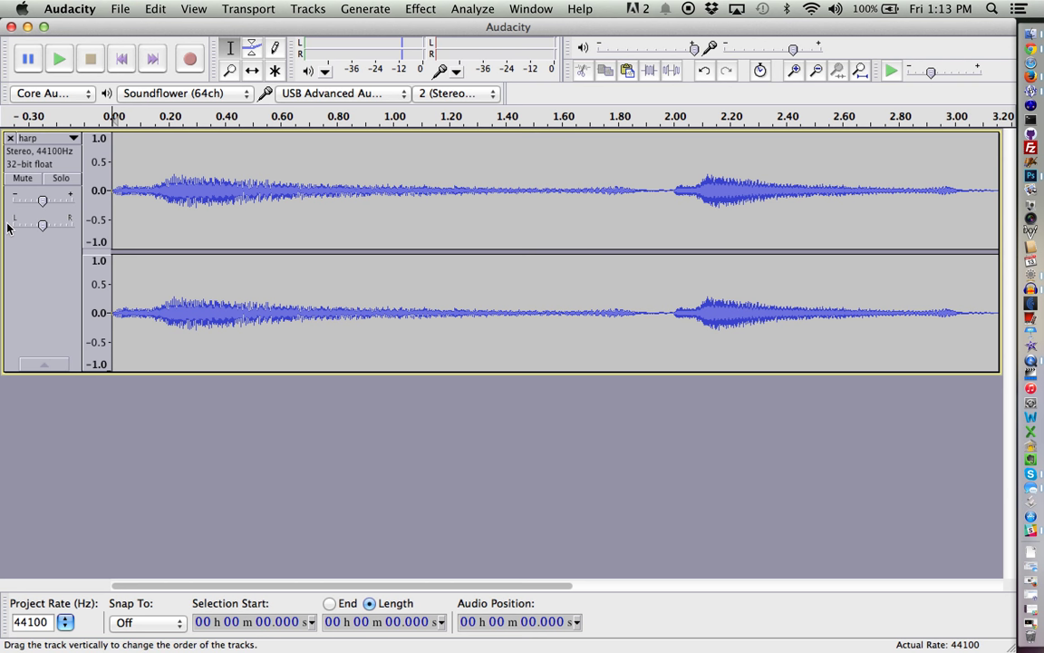
# - Drag the harp track's amplitude envelope down, then play the quieter track from the start
pyautogui.click(254, 50)
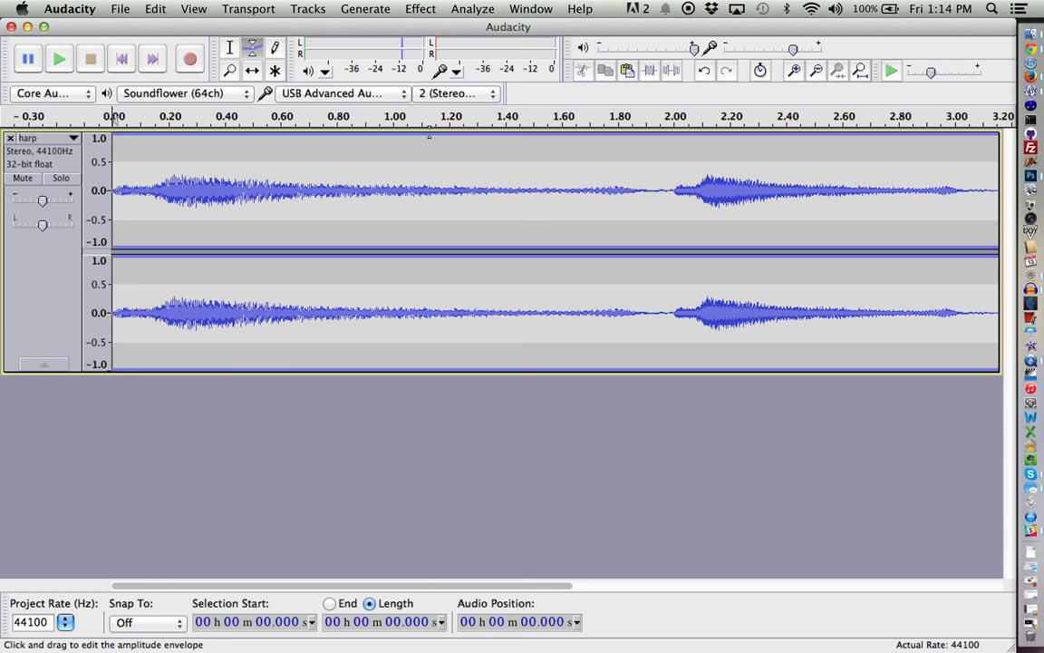
pyautogui.moveTo(430, 137); pyautogui.dragTo(432, 147)
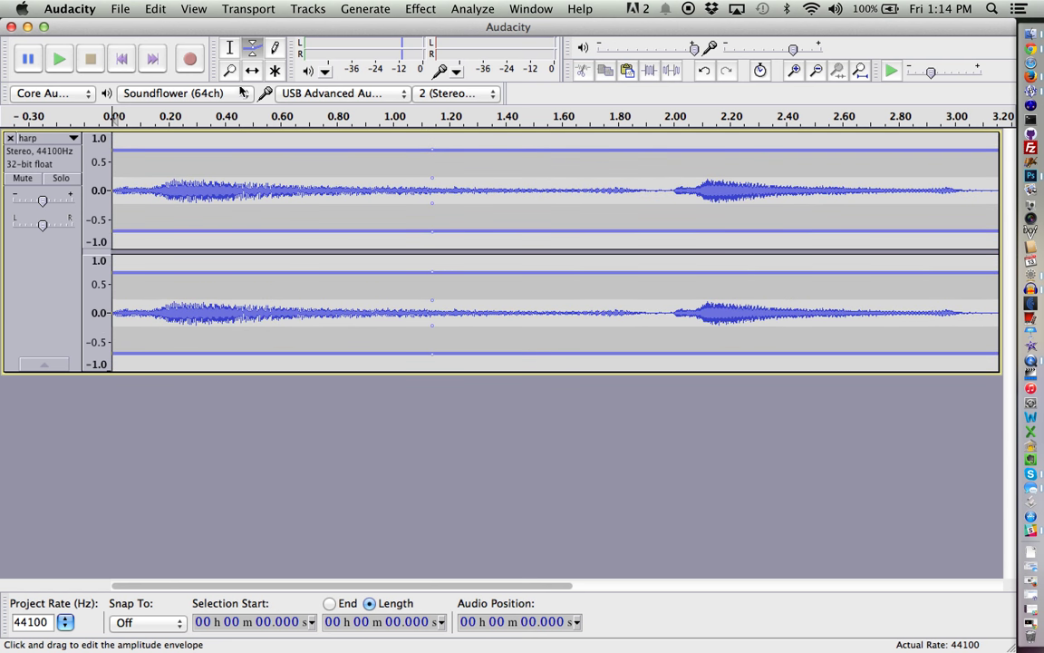
pyautogui.click(231, 47)
pyautogui.click(128, 192)
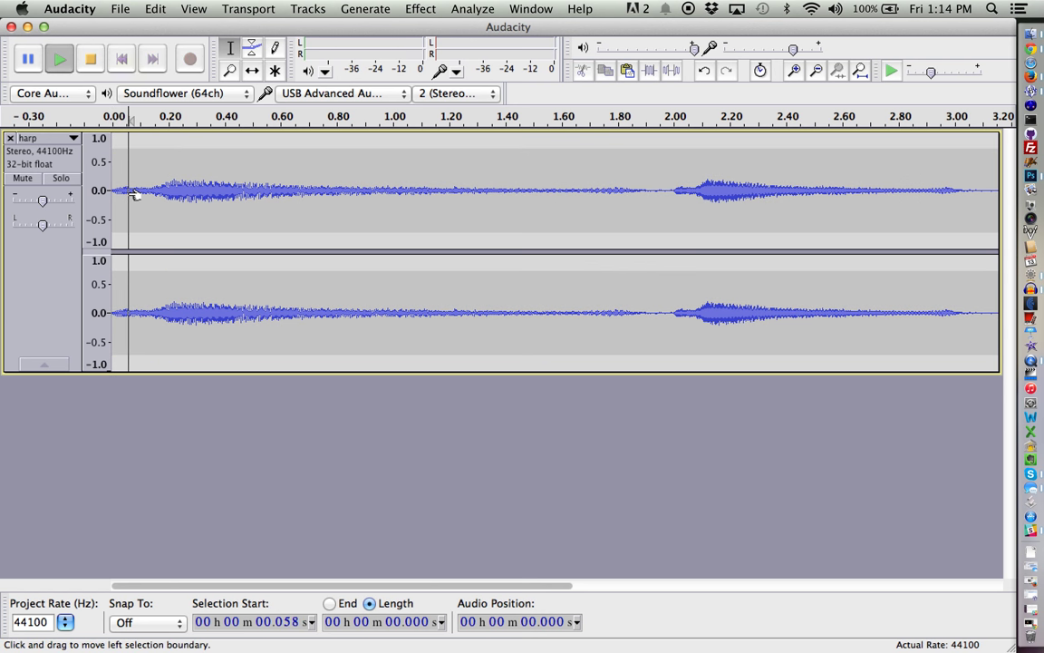
pyautogui.press('space')
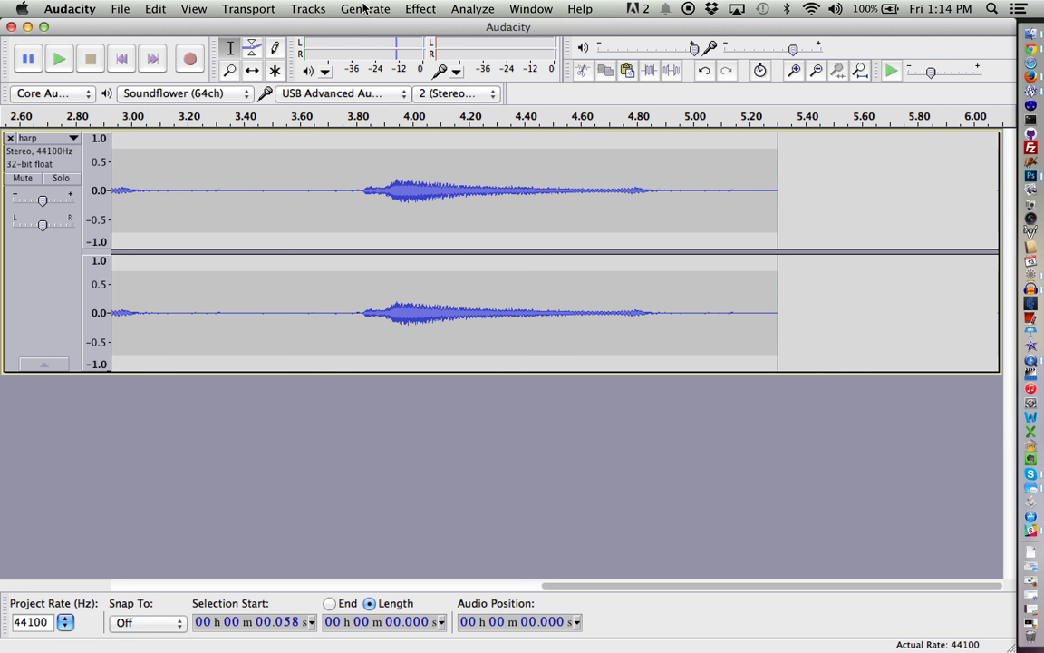
# - In the harp project window, play and select the whole 3.436-second clip
pyautogui.click(531, 8)
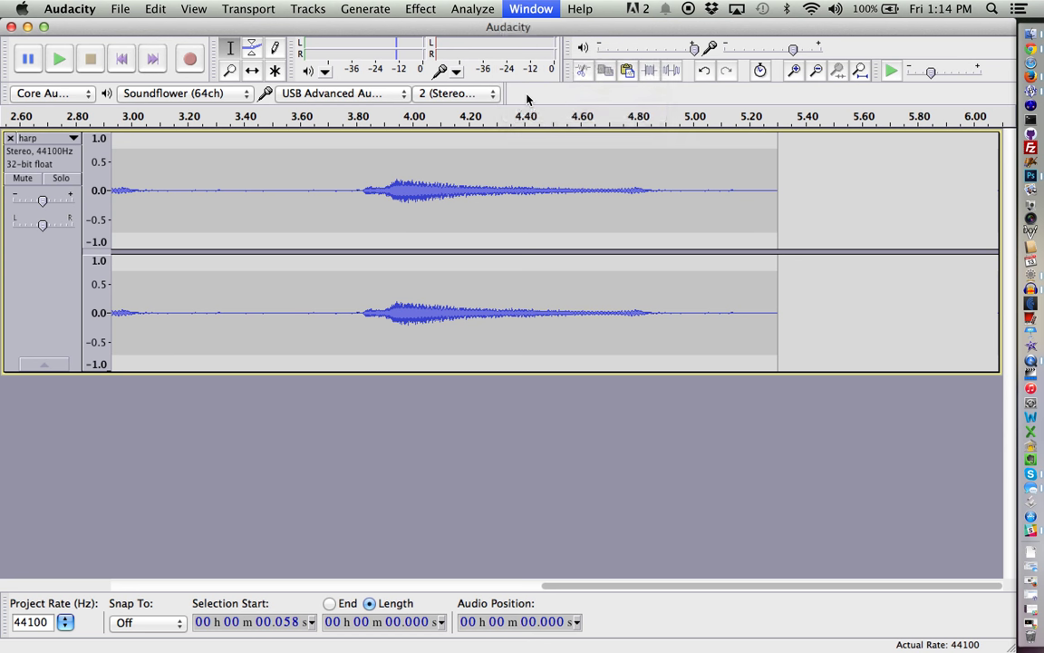
pyautogui.click(145, 213)
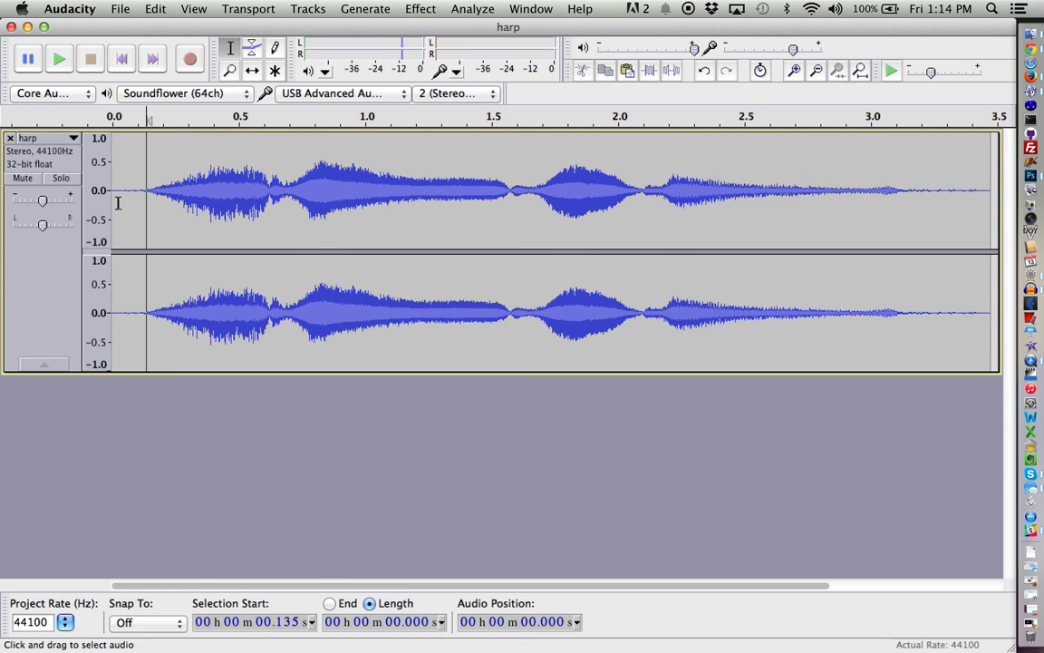
pyautogui.click(118, 203)
pyautogui.press('space')
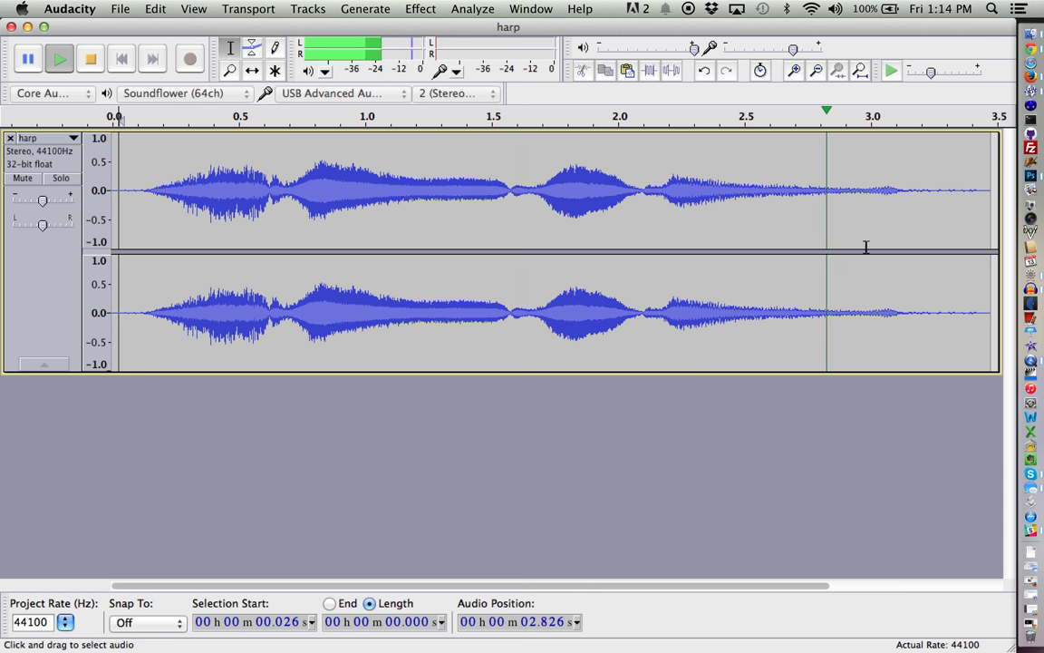
pyautogui.moveTo(980, 192); pyautogui.dragTo(86, 172)
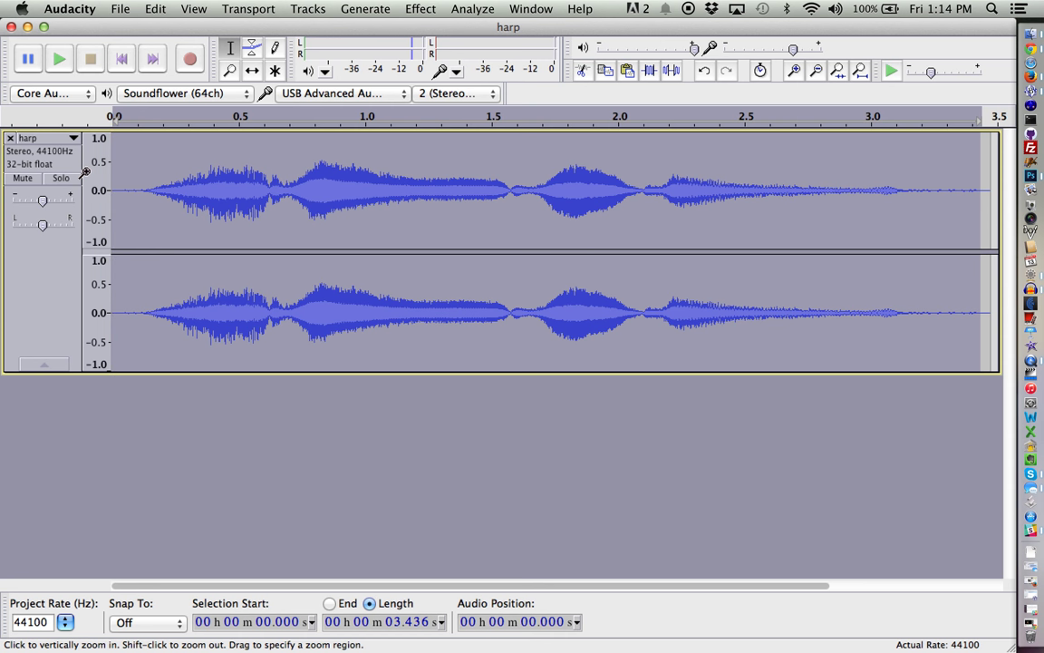
# - Return to the other Audacity project and mute its harp track
pyautogui.click(540, 8)
pyautogui.click(546, 108)
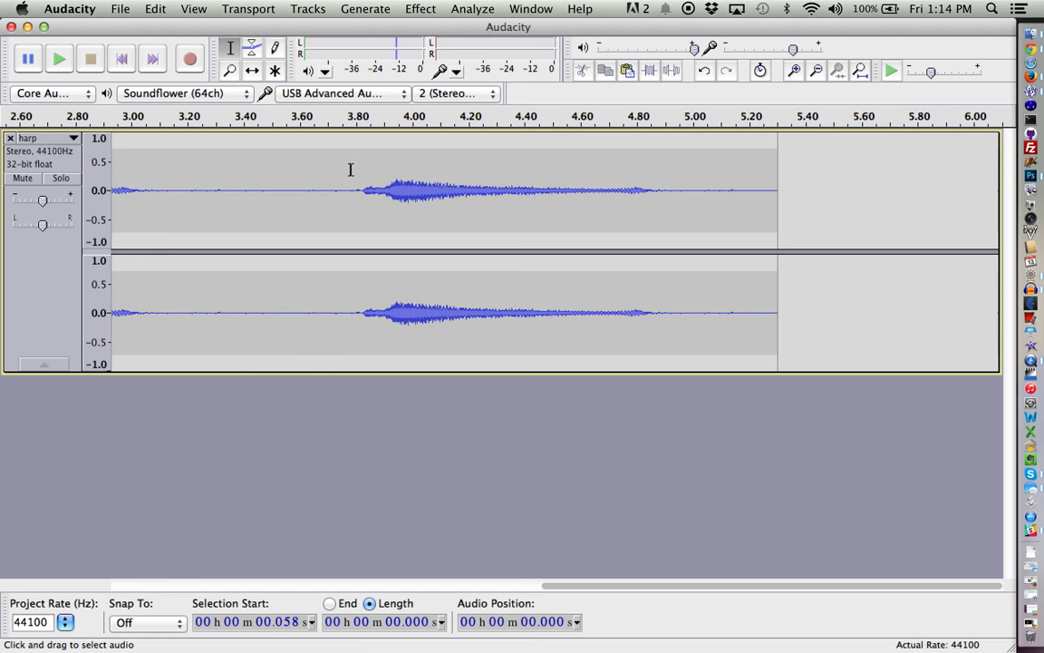
pyautogui.moveTo(615, 590); pyautogui.dragTo(104, 583)
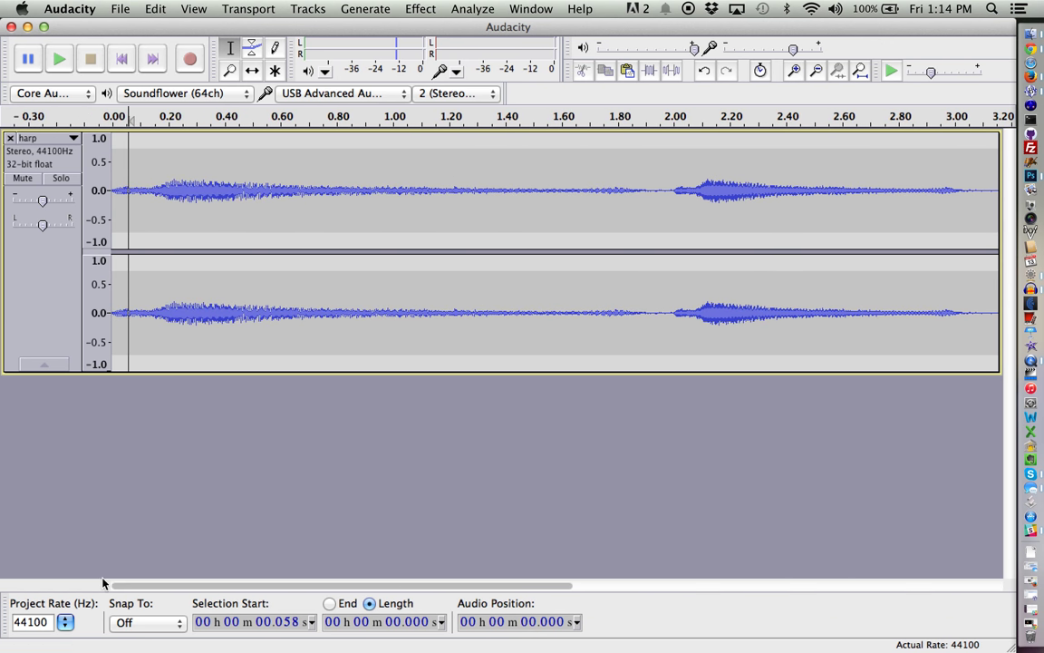
pyautogui.click(16, 182)
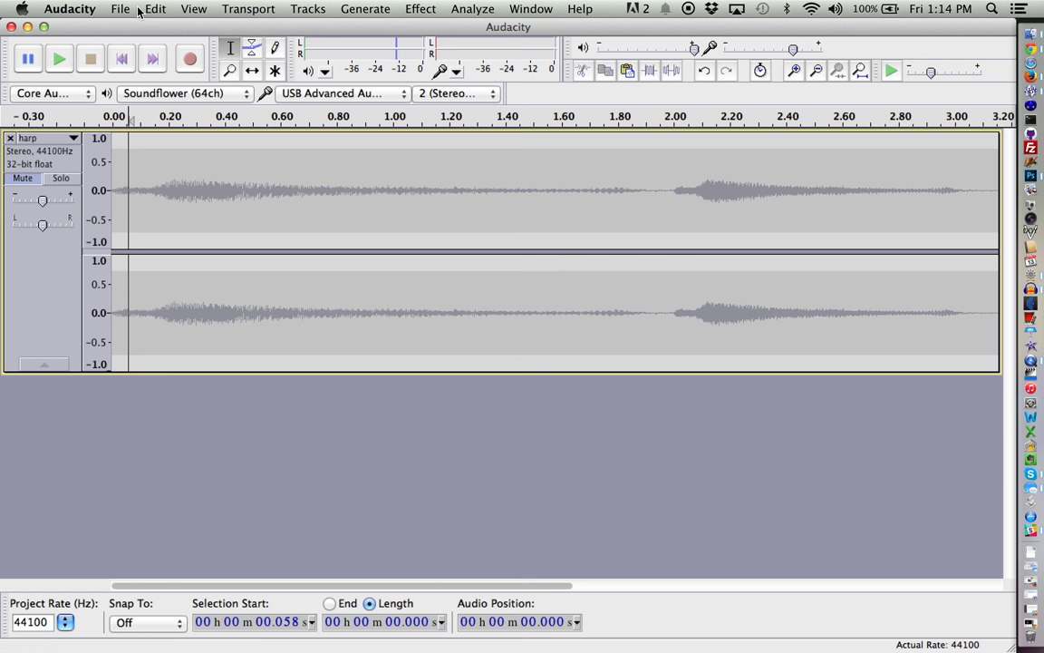
# - Add a new stereo audio track below the harp track
pyautogui.click(191, 11)
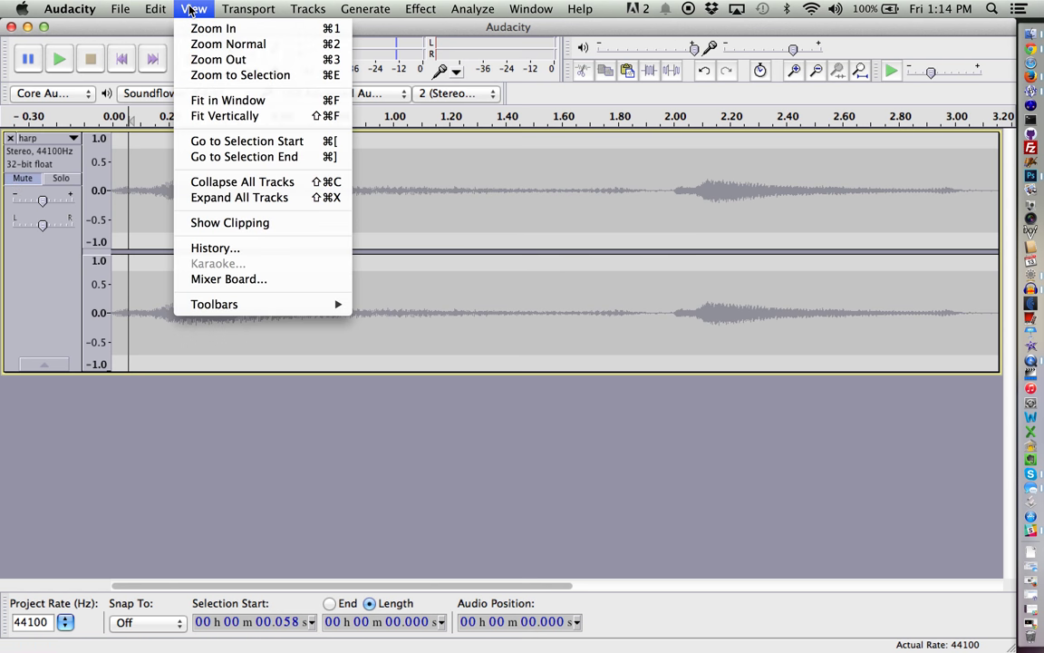
pyautogui.moveTo(309, 9)
pyautogui.moveTo(381, 28)
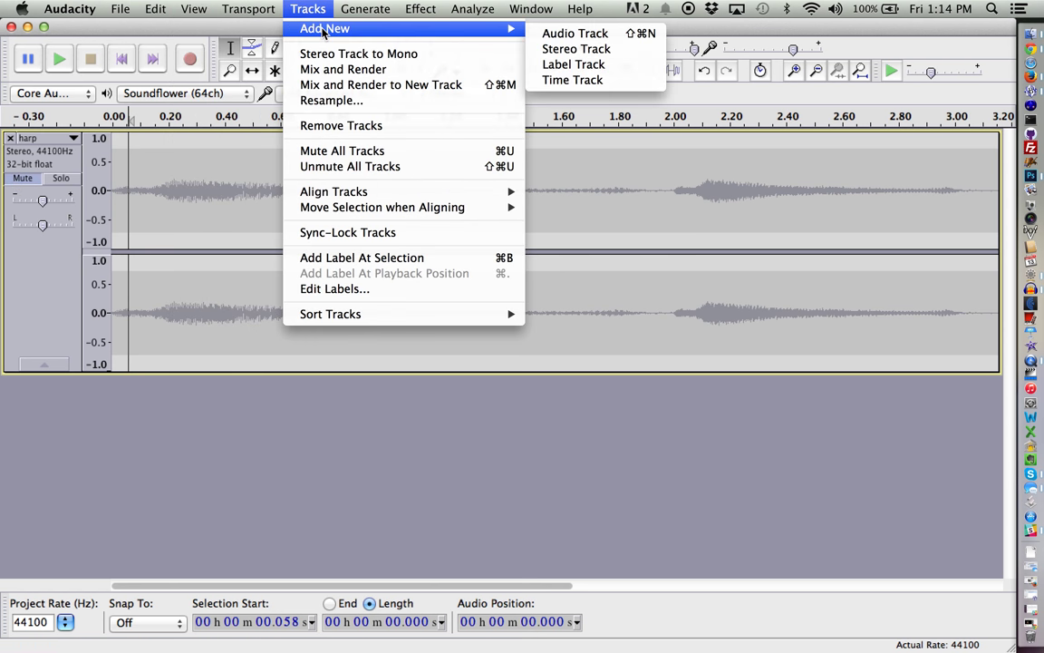
pyautogui.click(604, 49)
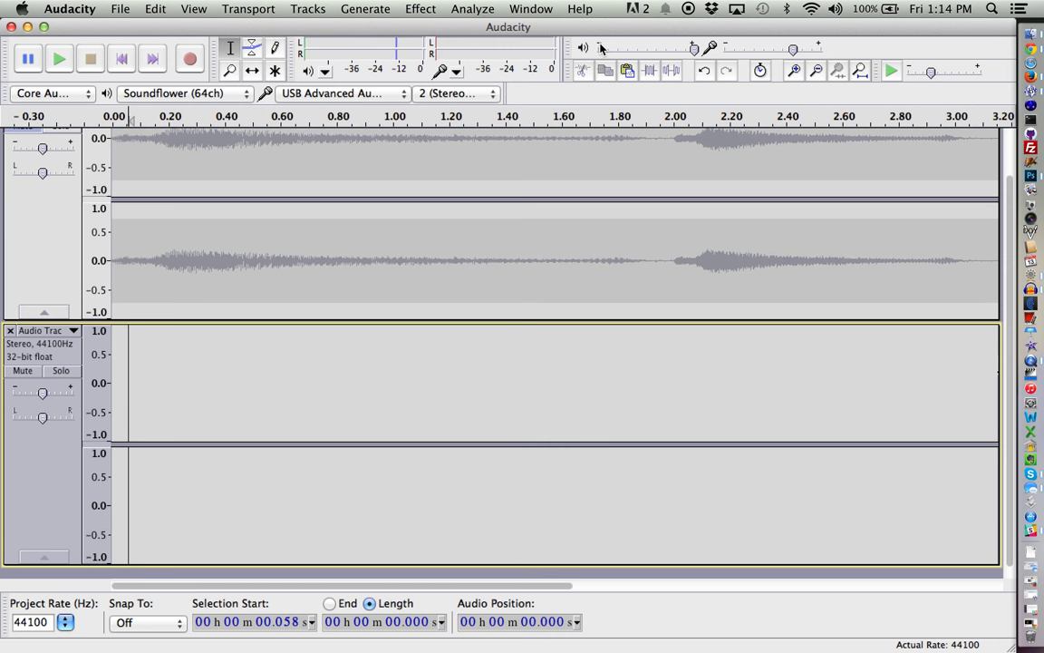
# - Paste the 3.436-second clip at the new track's start, zoom out, and play both tracks
pyautogui.click(113, 376)
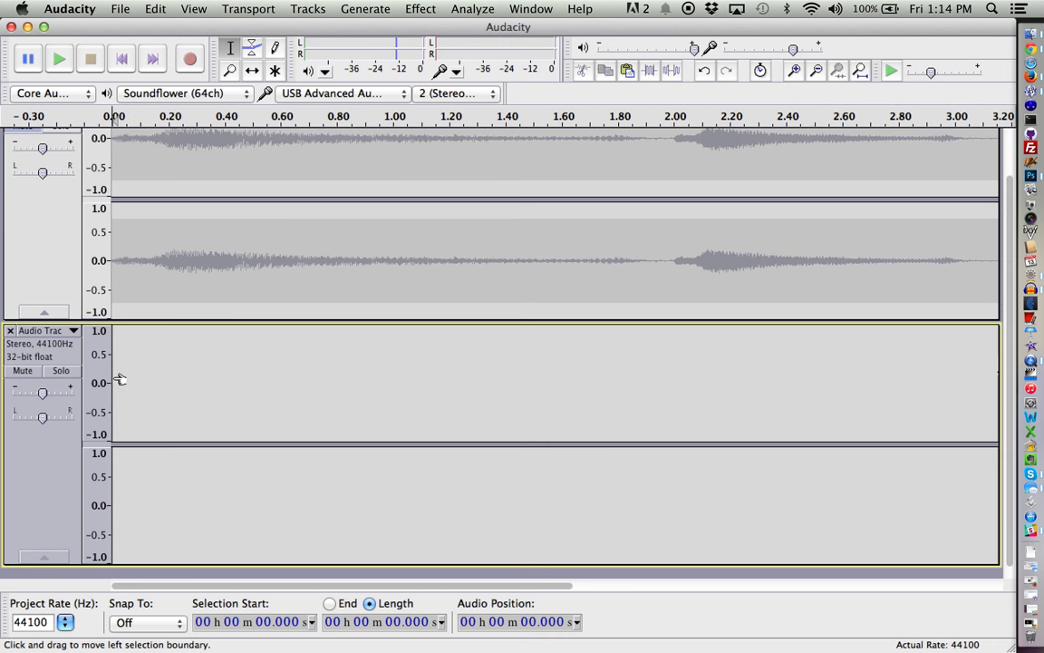
pyautogui.click(148, 8)
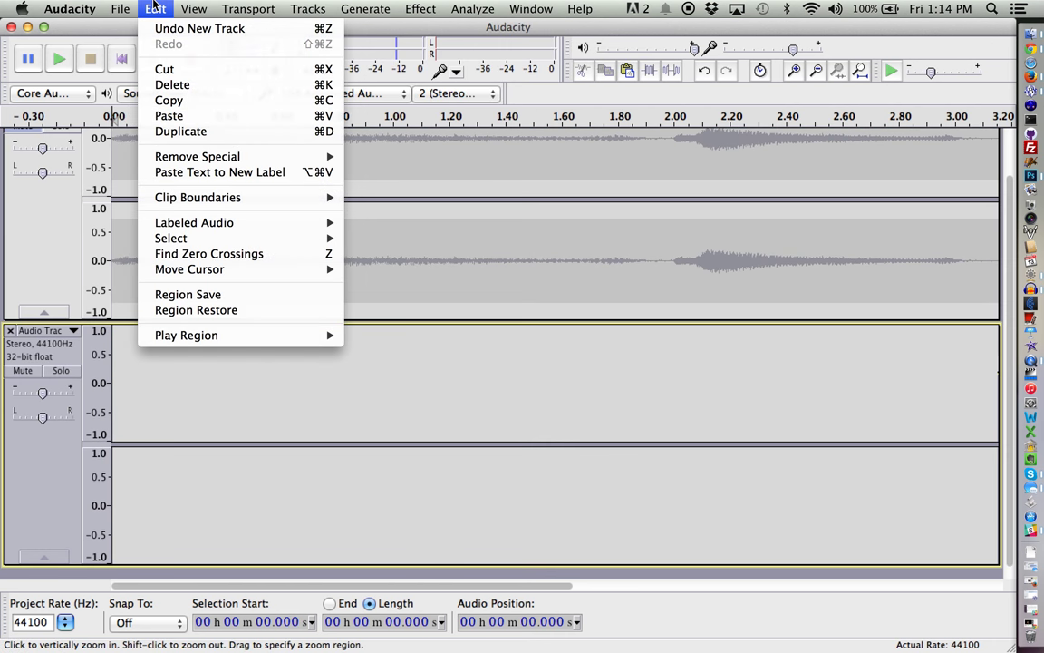
pyautogui.click(173, 117)
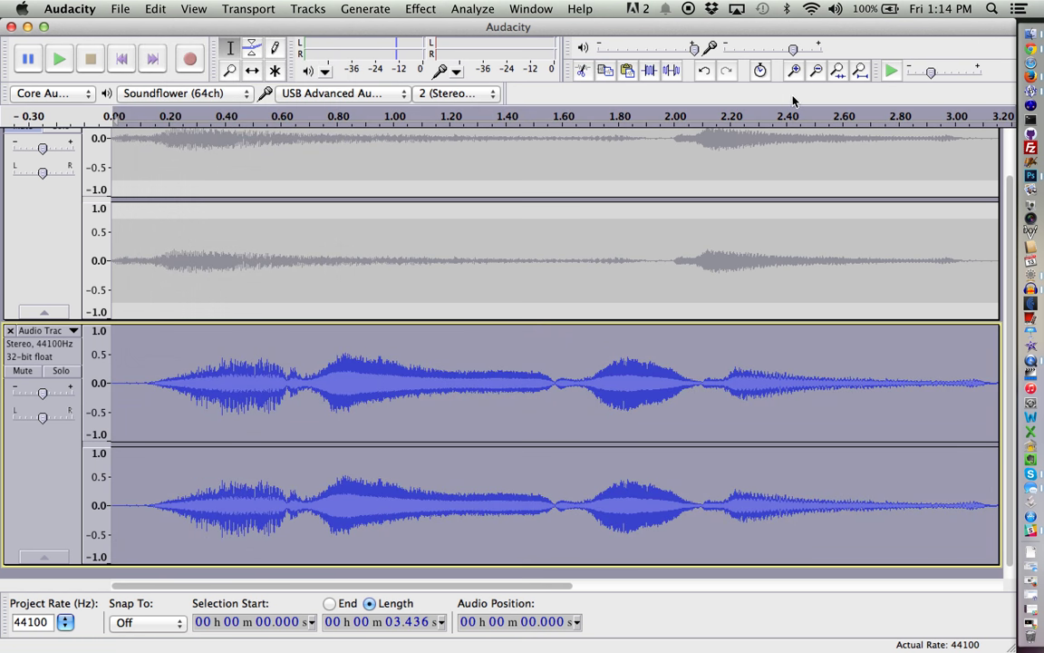
pyautogui.click(816, 72)
pyautogui.click(136, 379)
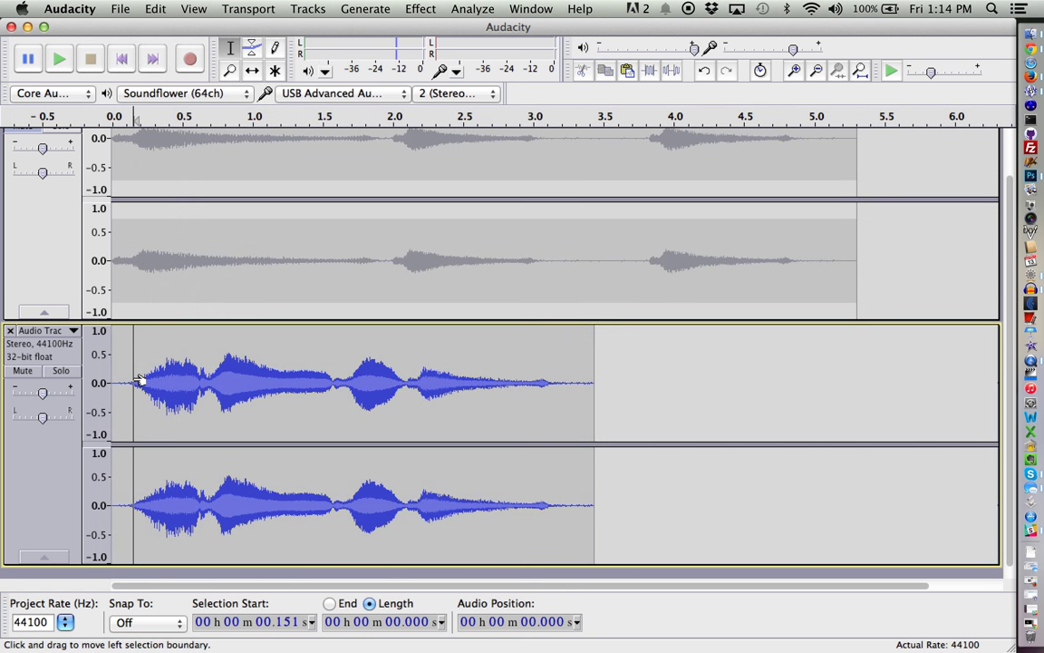
pyautogui.press('space')
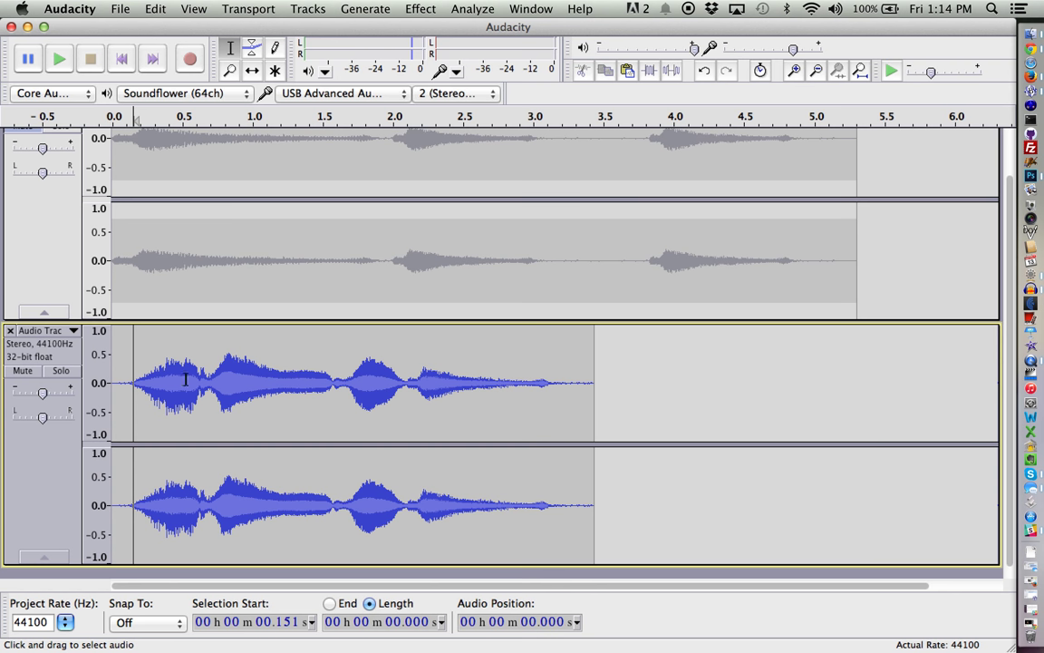
# - Paste a second copy of the clip at 3.436 s, right after the first
pyautogui.moveTo(112, 386); pyautogui.dragTo(593, 396)
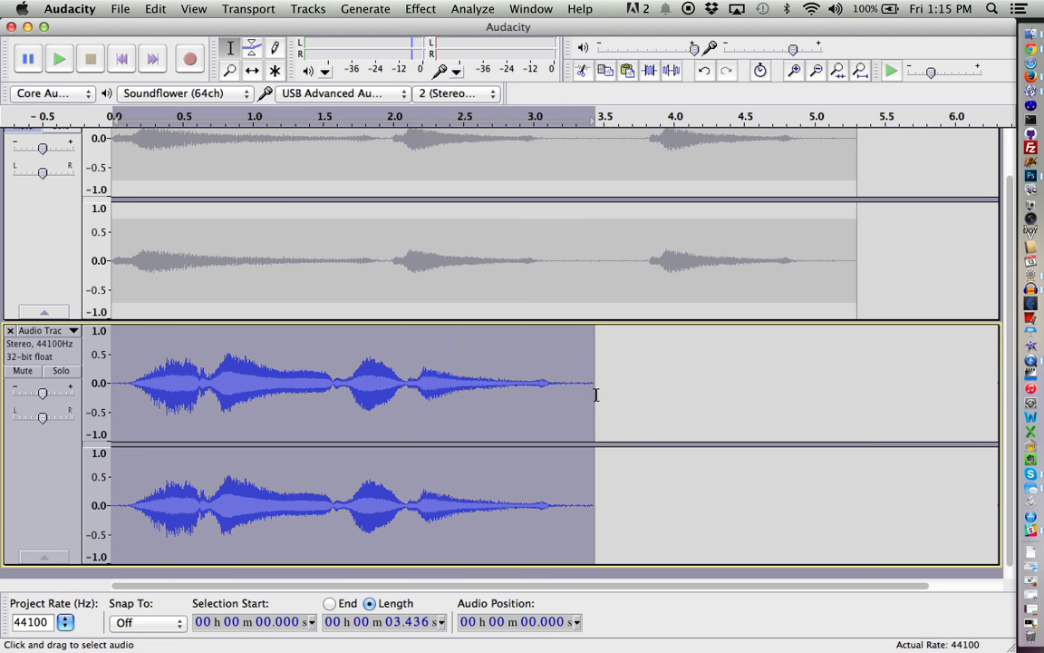
pyautogui.click(615, 413)
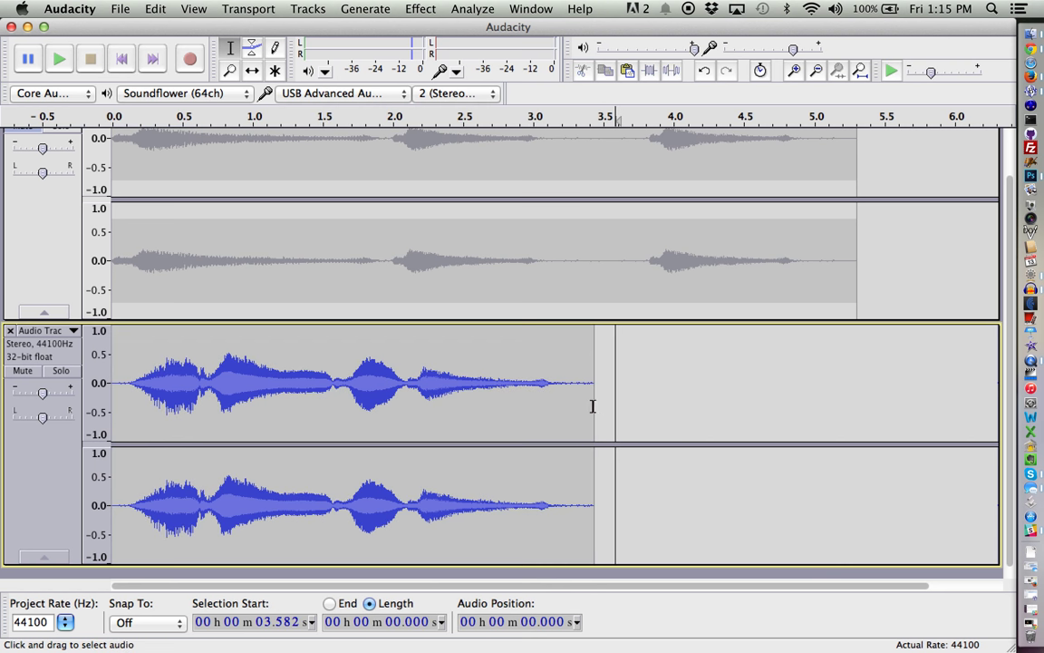
pyautogui.click(593, 407)
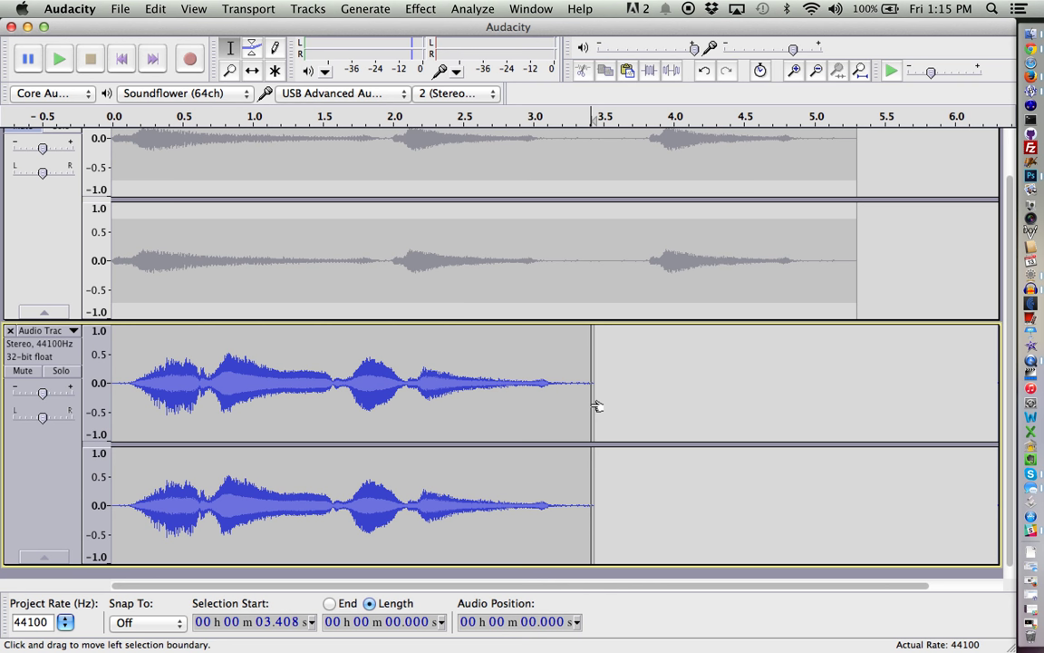
pyautogui.click(599, 406)
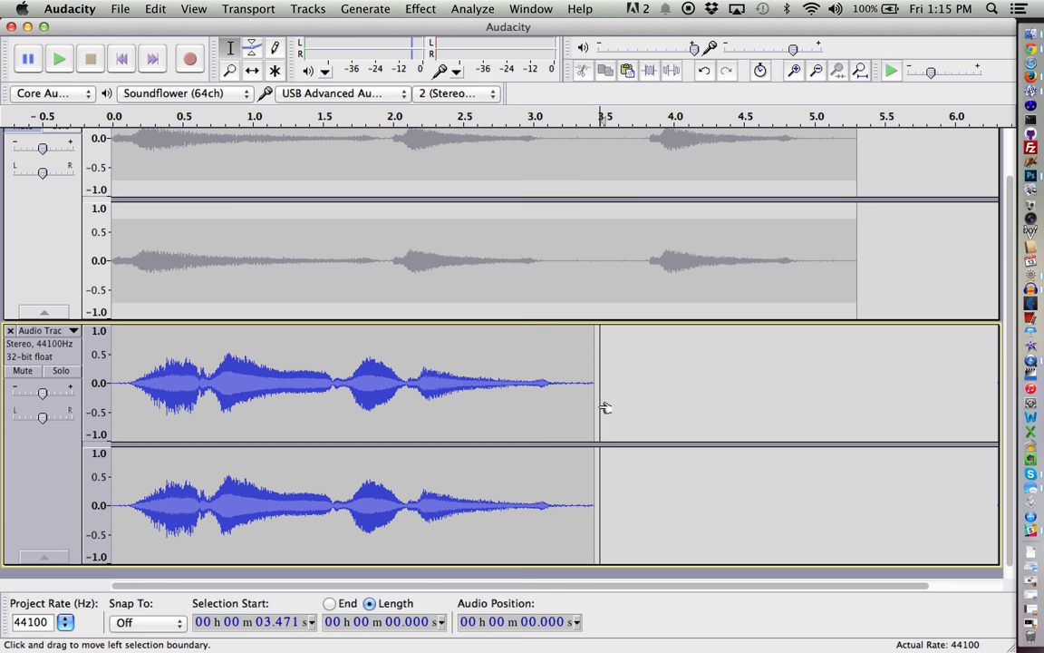
pyautogui.click(594, 408)
pyautogui.press('super+v')
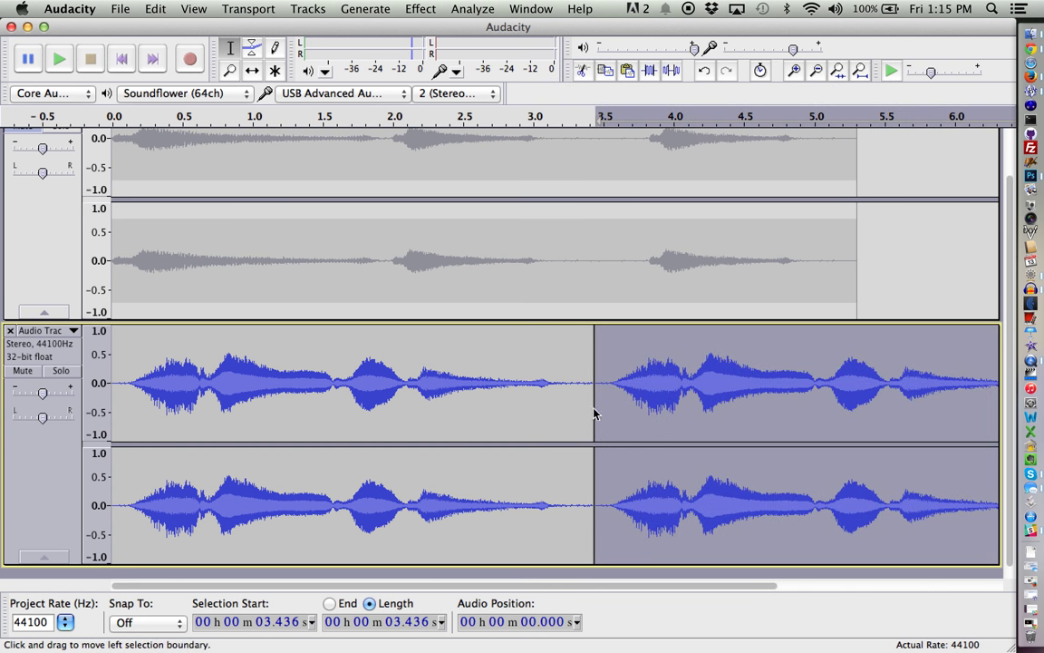
# - Select across the join at about 3.2 s and merge the two clips into one
pyautogui.click(567, 425)
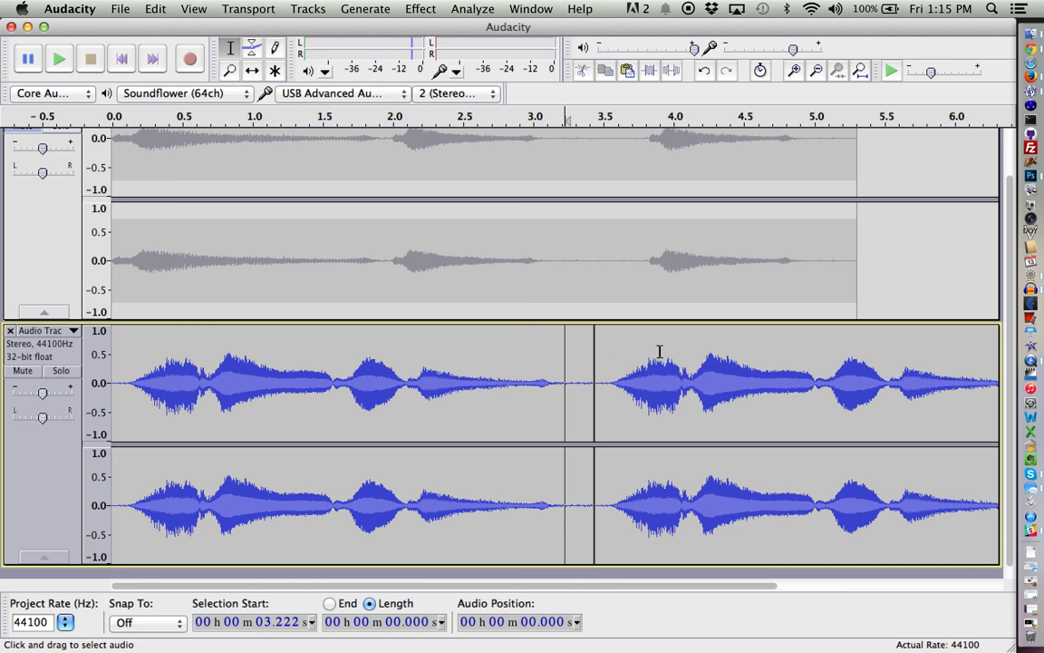
pyautogui.moveTo(585, 339); pyautogui.dragTo(634, 354)
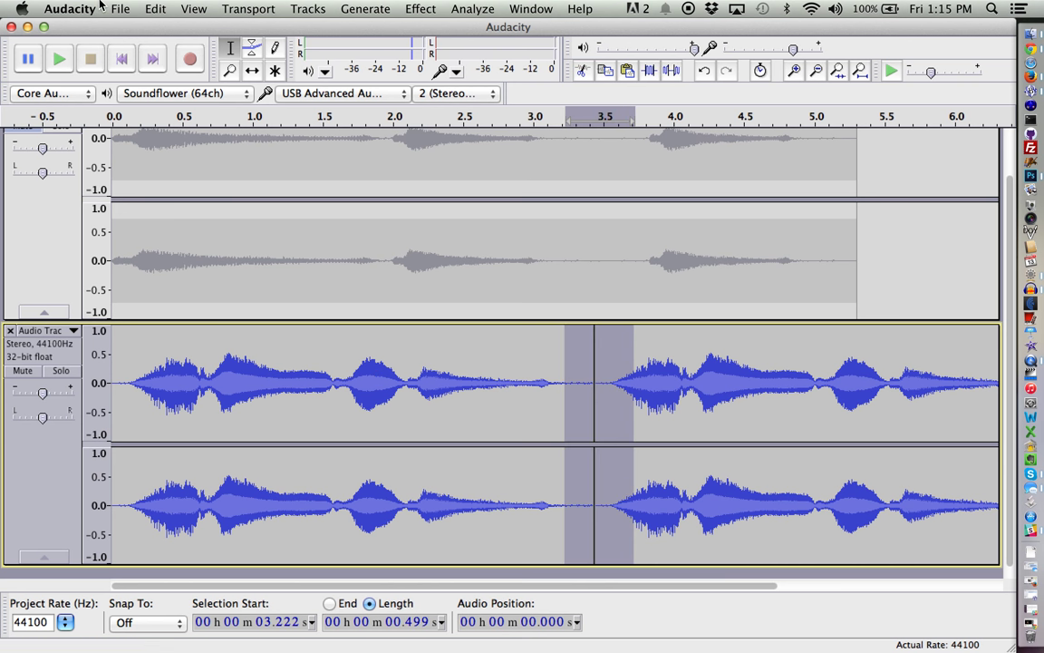
pyautogui.click(156, 7)
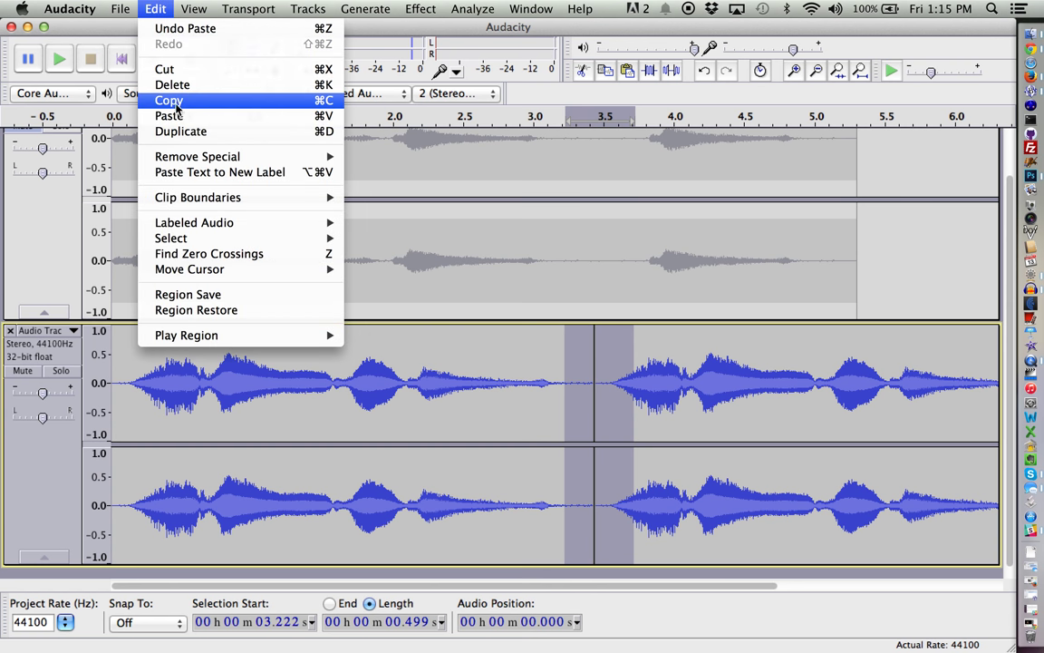
pyautogui.moveTo(173, 193)
pyautogui.click(404, 240)
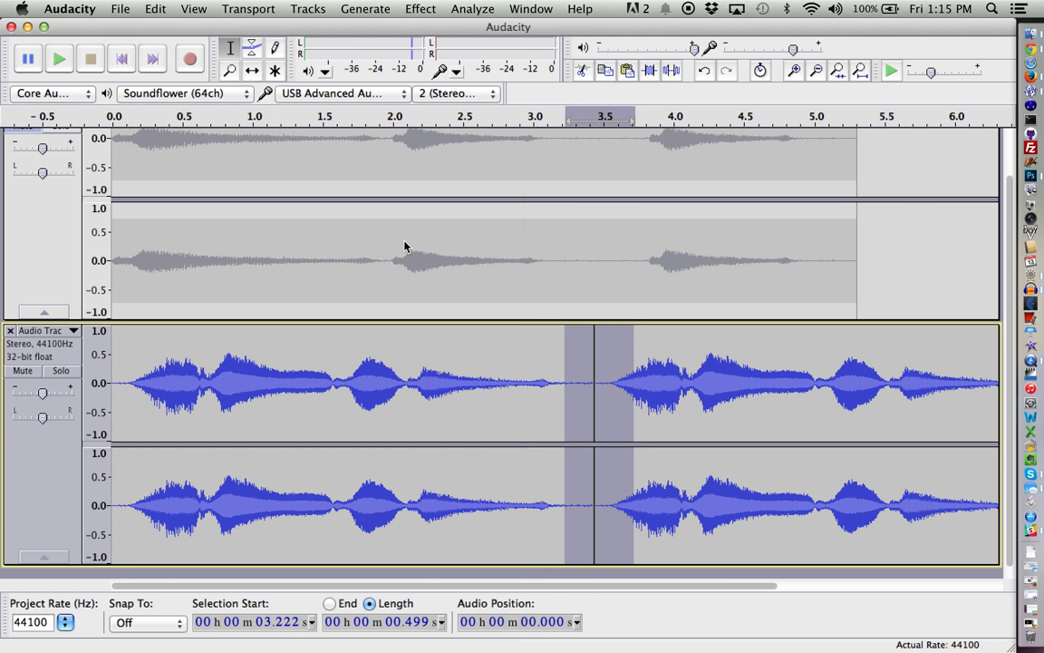
# - Play the layered tracks from the start, stop, and select the lower track's clip
pyautogui.click(127, 384)
pyautogui.press('space')
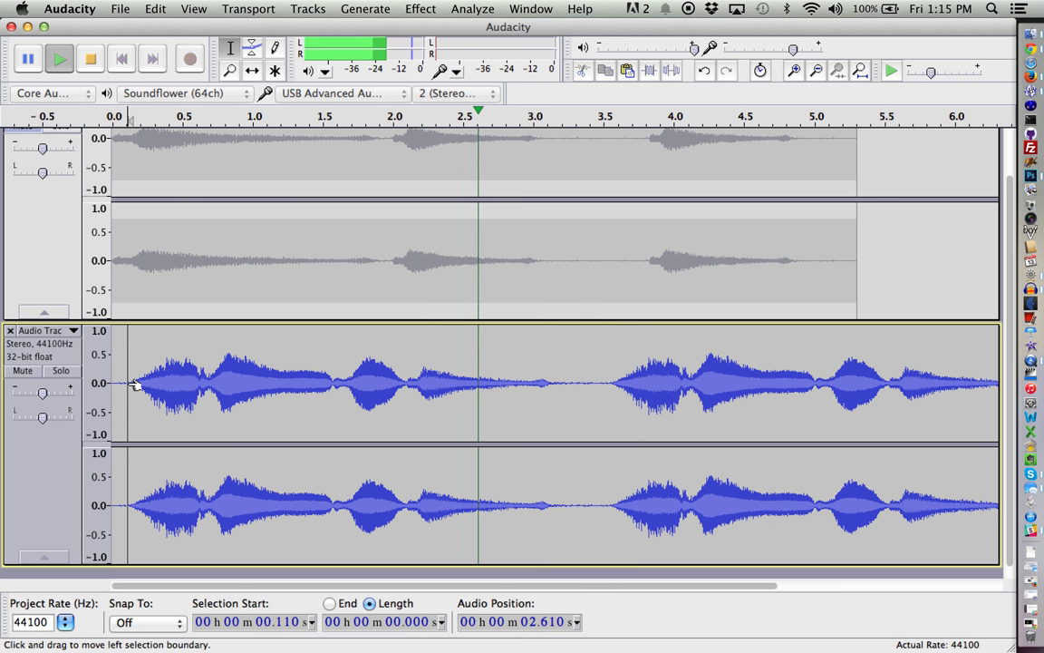
pyautogui.press('space')
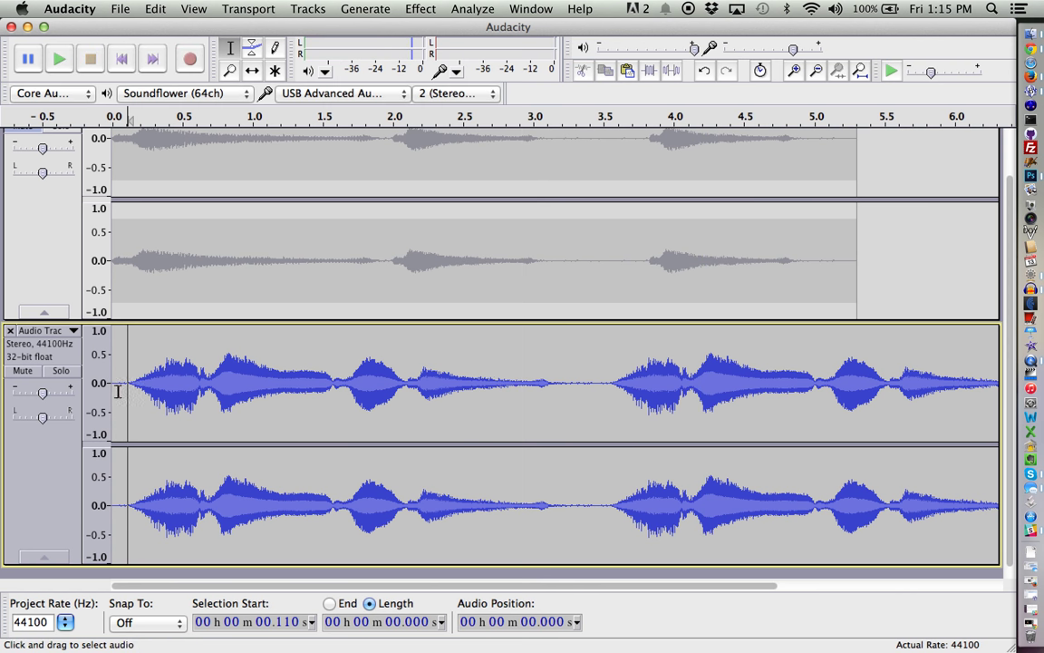
pyautogui.moveTo(113, 383); pyautogui.dragTo(930, 409)
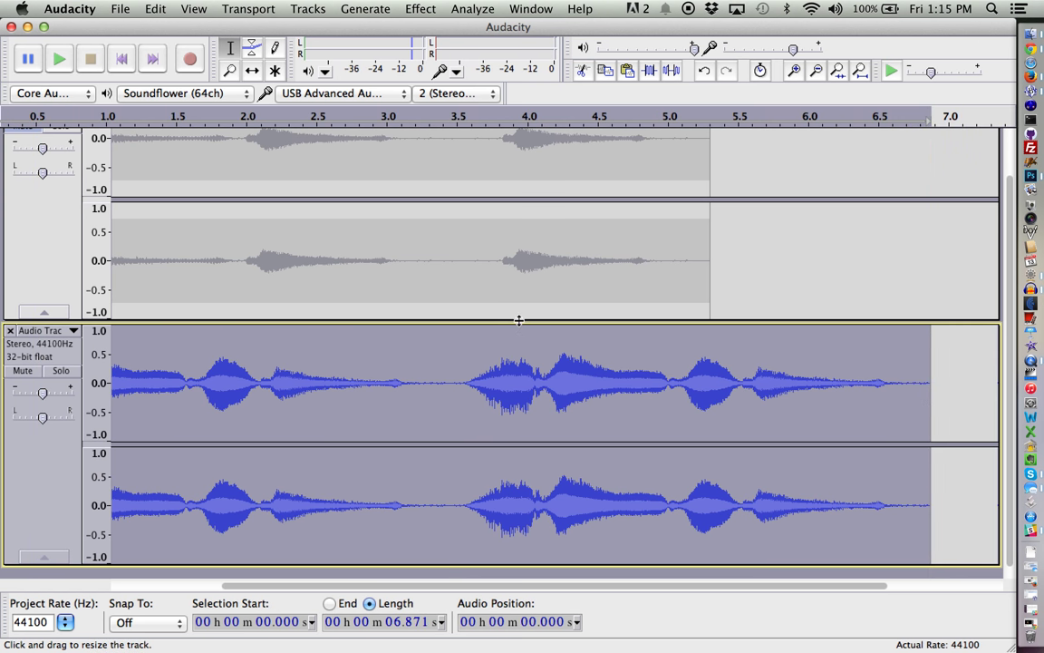
# - Shorten the harp track and the Audio Track by dragging their bottom borders upward
pyautogui.moveTo(519, 320); pyautogui.dragTo(518, 249)
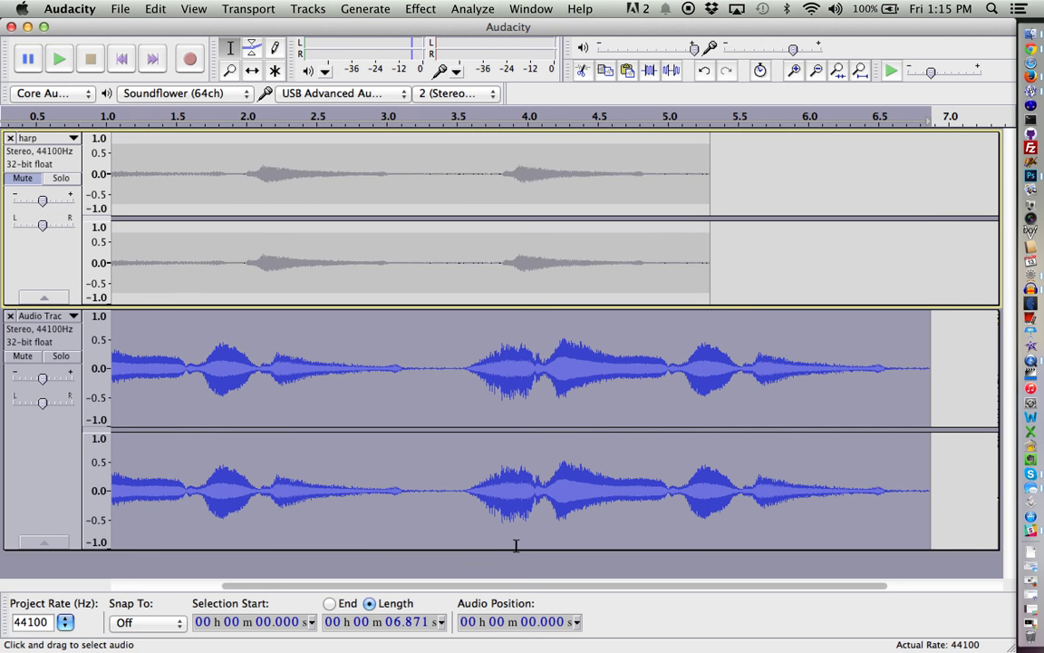
pyautogui.moveTo(516, 549); pyautogui.dragTo(507, 443)
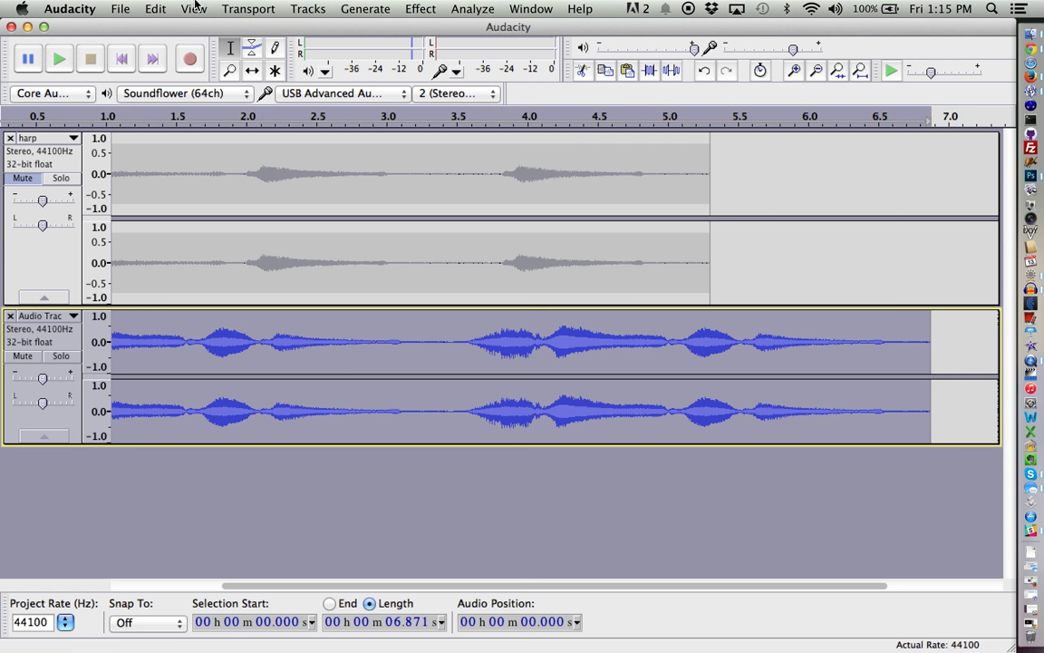
# - Add a new stereo track and paste the copied harmonica clip at 0.702 s
pyautogui.click(293, 8)
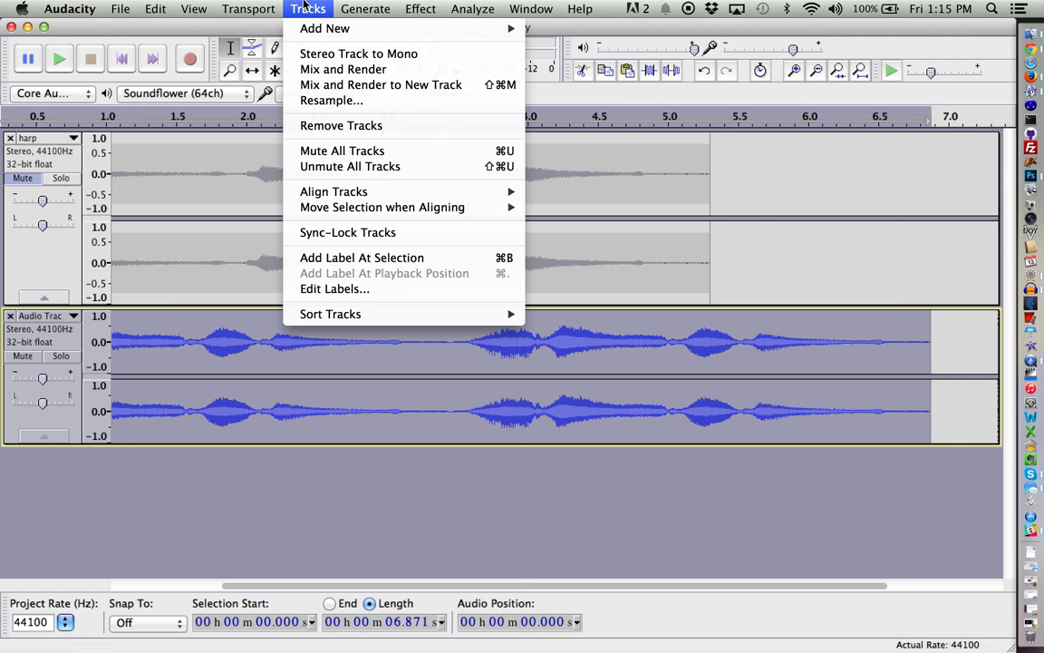
pyautogui.moveTo(326, 28)
pyautogui.click(620, 50)
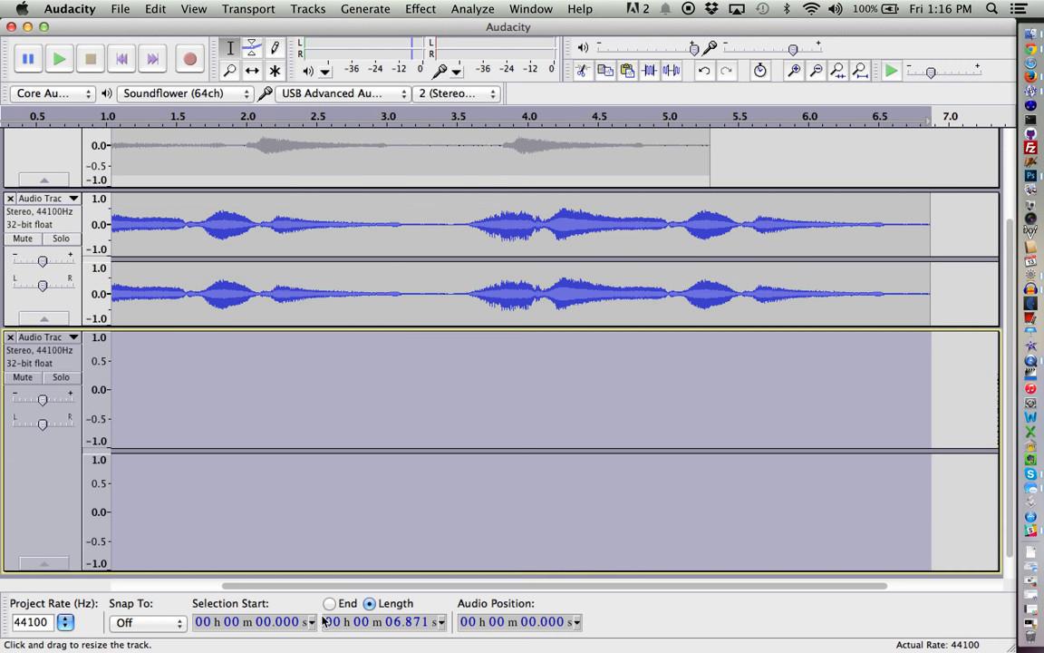
pyautogui.moveTo(255, 587); pyautogui.dragTo(110, 611)
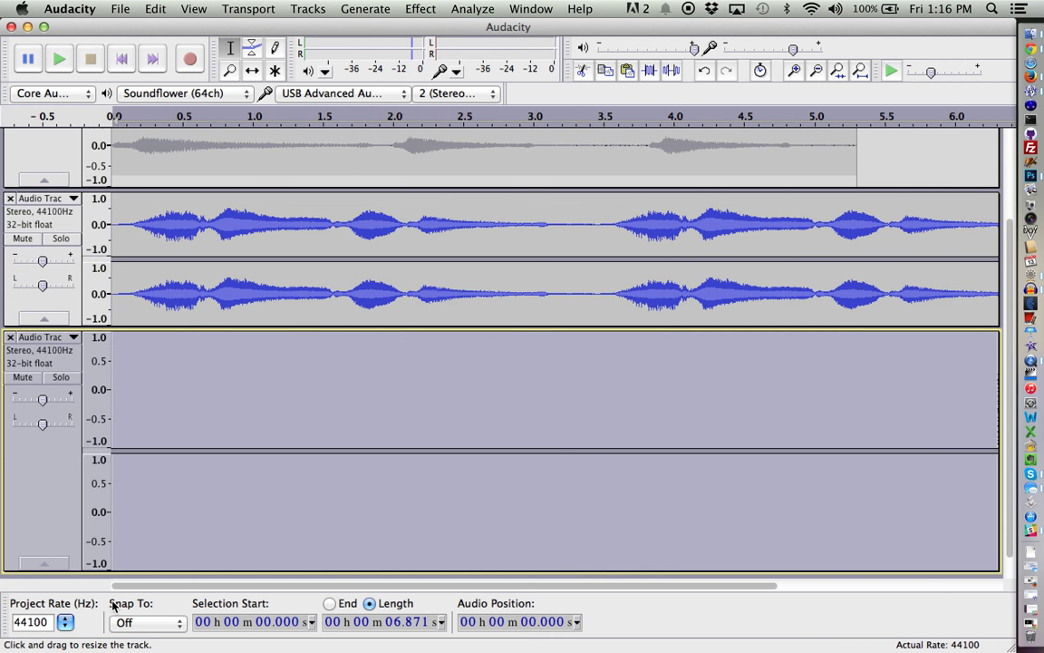
pyautogui.click(210, 352)
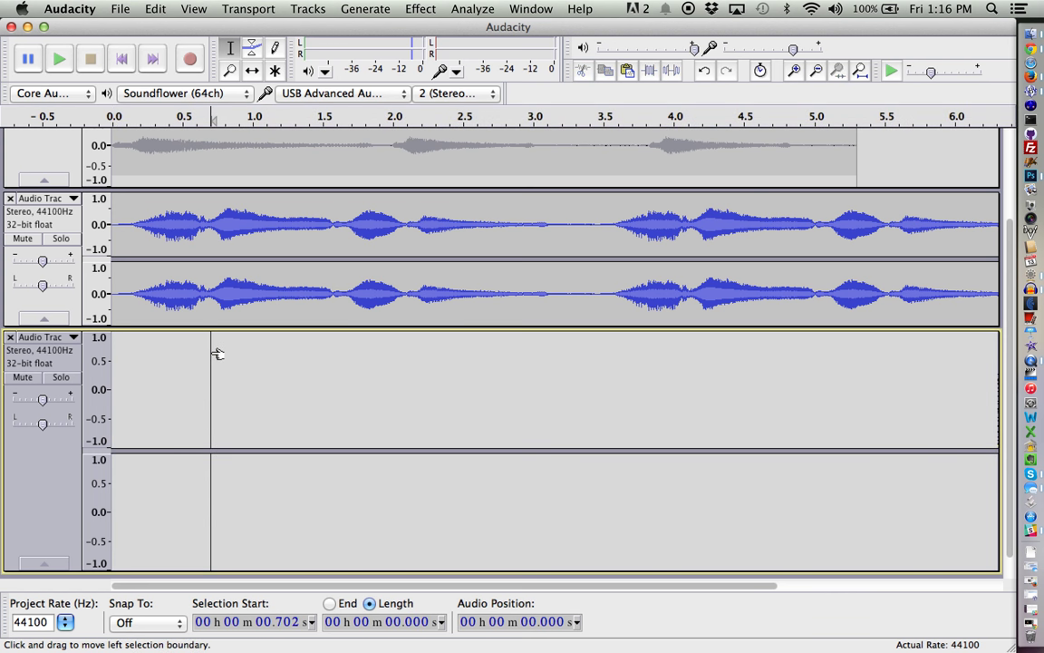
pyautogui.press('super+v')
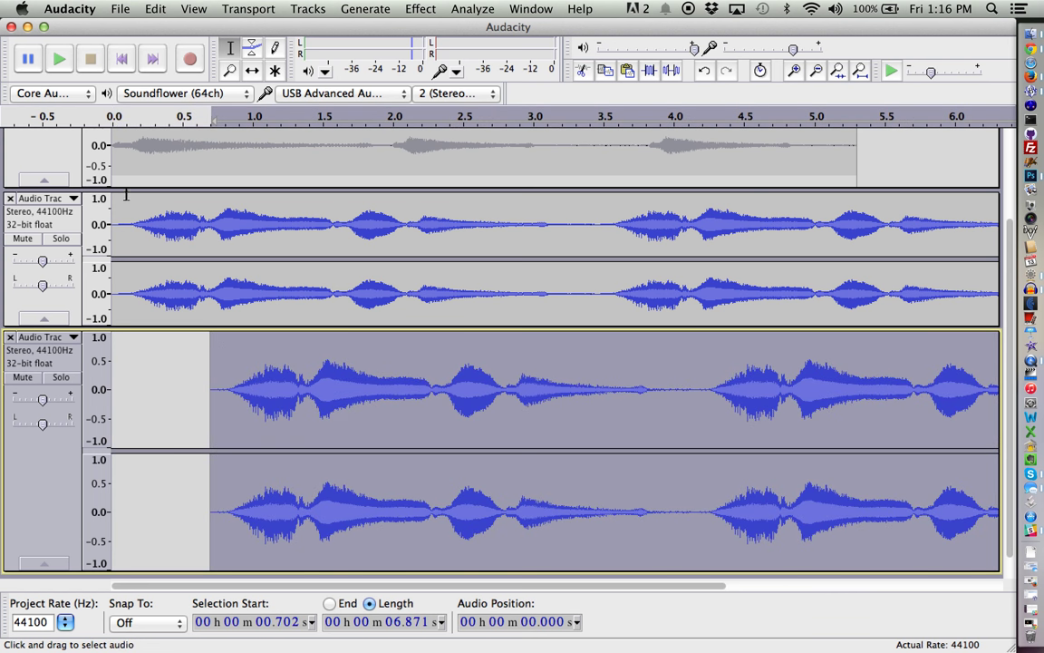
# - Nudge the pasted clip slightly earlier with Time Shift and play the layered tracks
pyautogui.click(252, 70)
pyautogui.moveTo(574, 388)
pyautogui.mouseDown()
pyautogui.moveTo(535, 389)
pyautogui.moveTo(574, 388)
pyautogui.mouseUp()
pyautogui.click(231, 47)
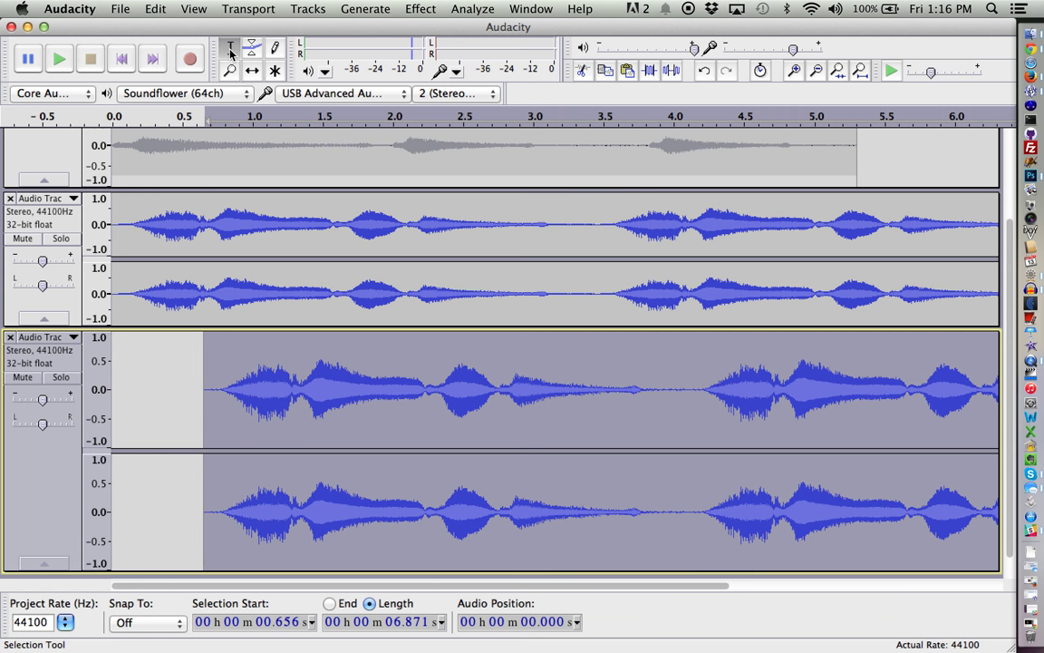
pyautogui.click(113, 229)
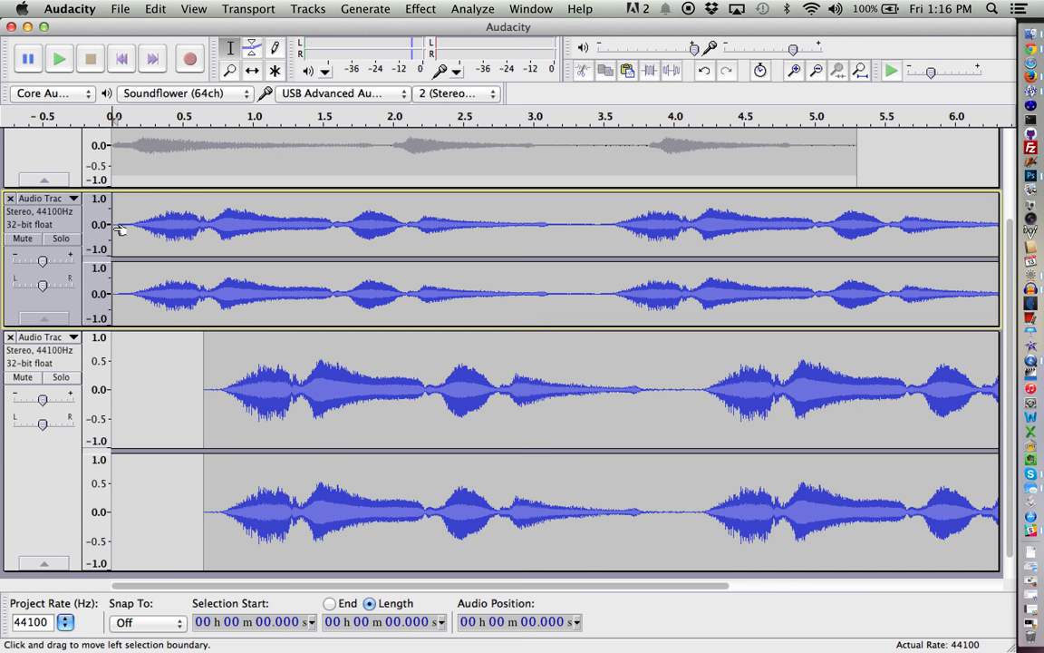
pyautogui.press('space')
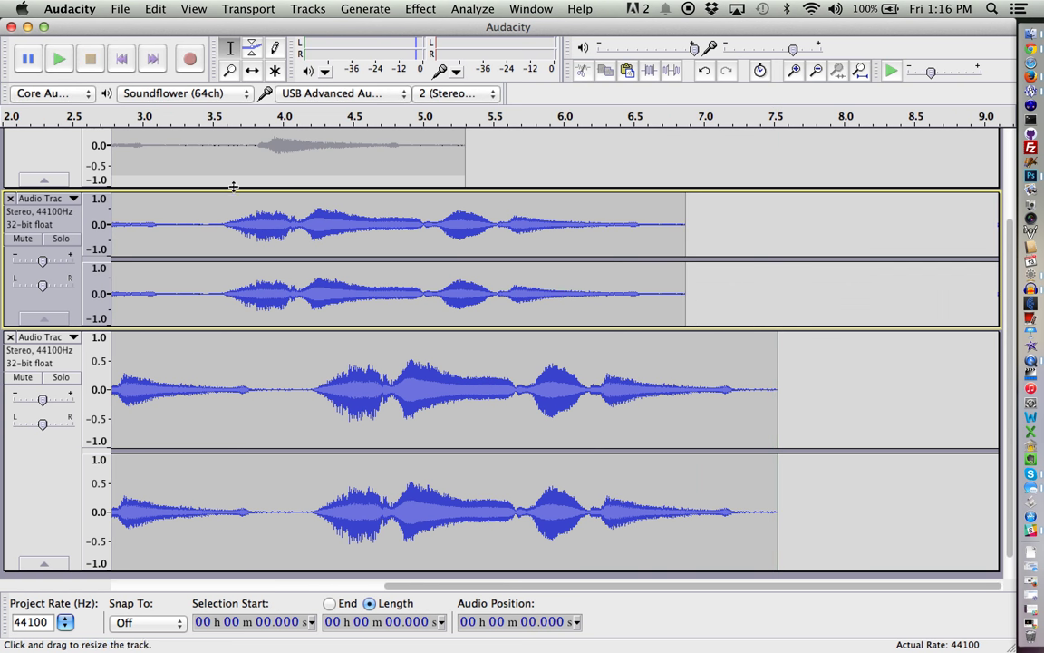
# - Move the bottom clip later to about 1.6 s and play the layers from the start
pyautogui.moveTo(562, 588); pyautogui.dragTo(378, 581)
pyautogui.click(252, 70)
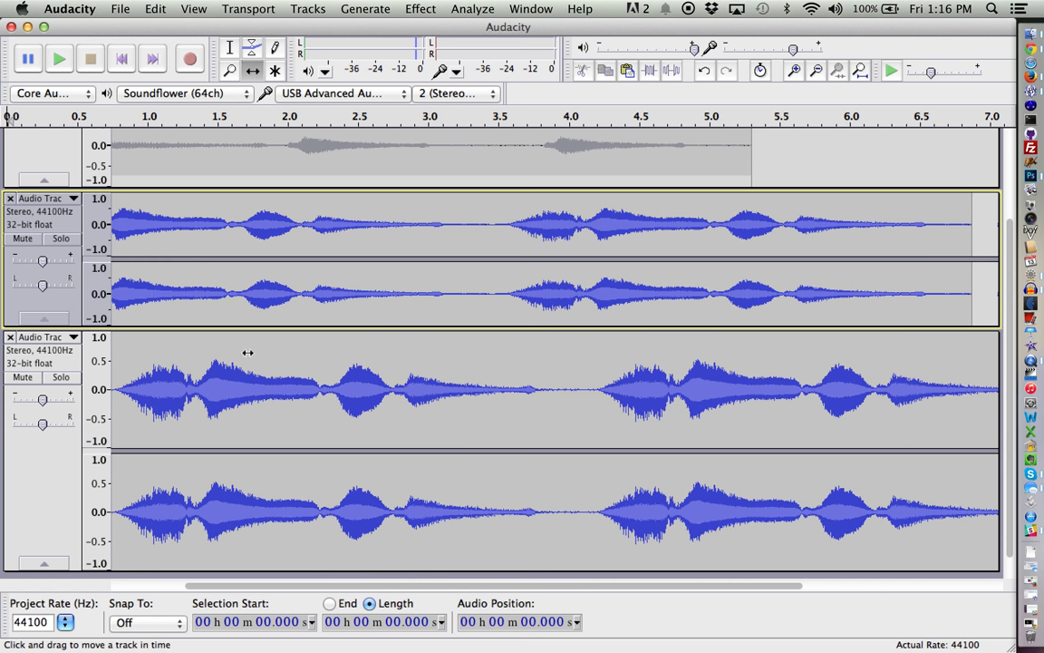
pyautogui.moveTo(231, 387); pyautogui.dragTo(361, 368)
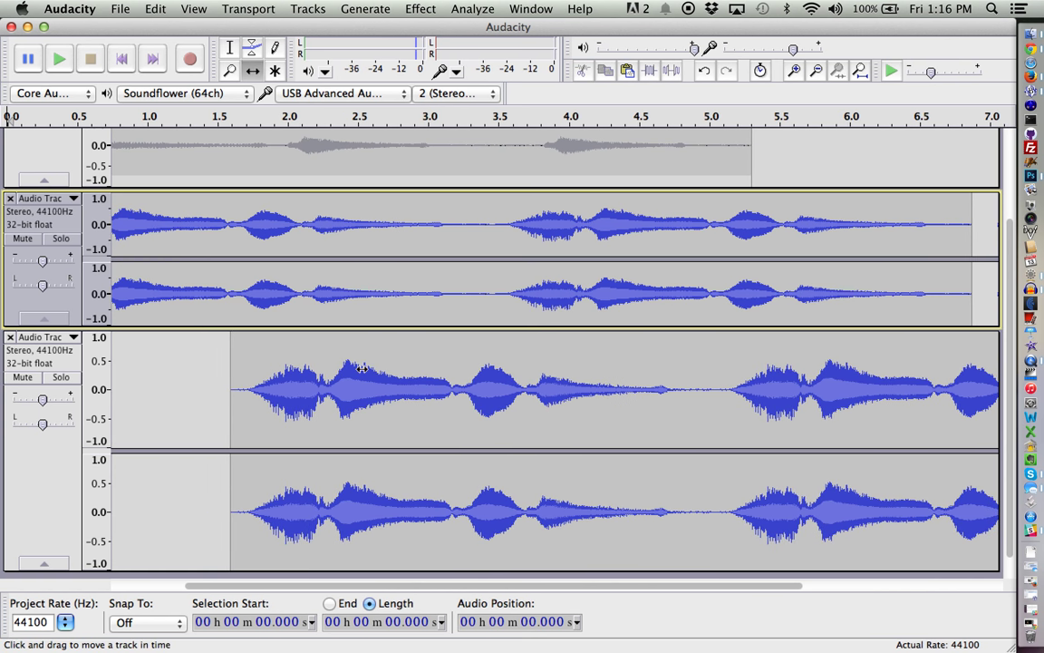
pyautogui.click(121, 58)
pyautogui.click(55, 61)
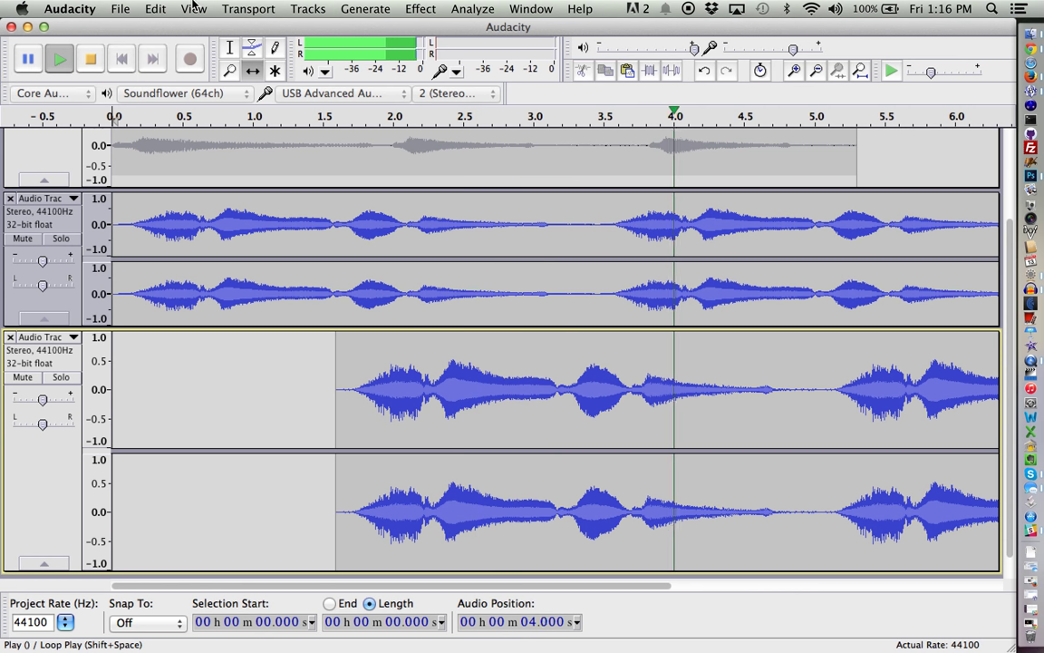
pyautogui.press('space')
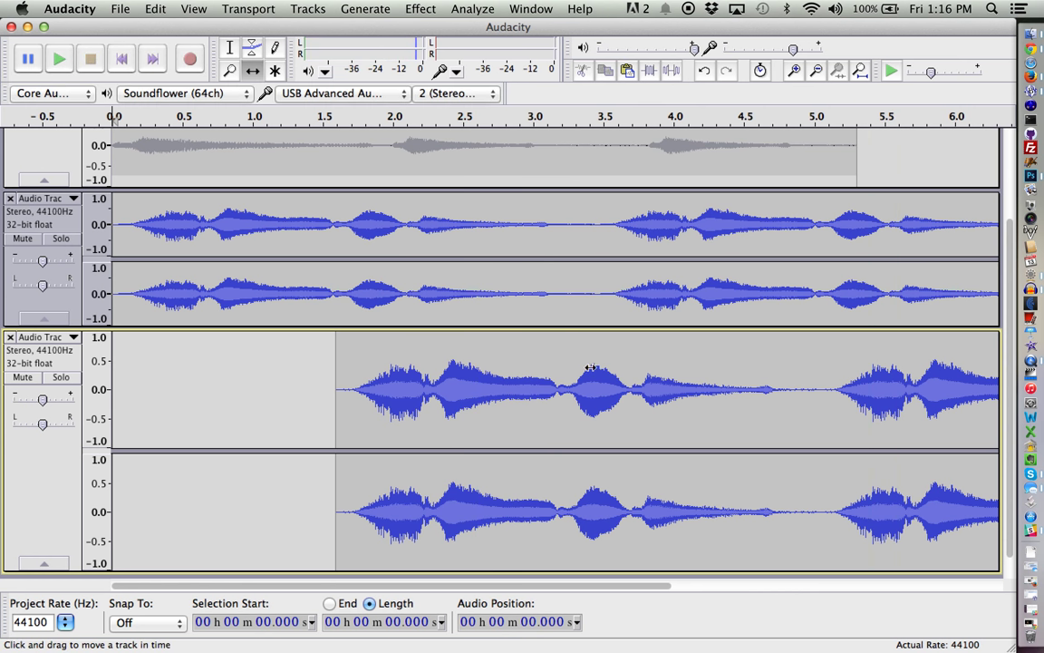
# - Shift the bottom clip back to about 0.4 s, replay, and make the middle track taller
pyautogui.moveTo(593, 402); pyautogui.dragTo(424, 377)
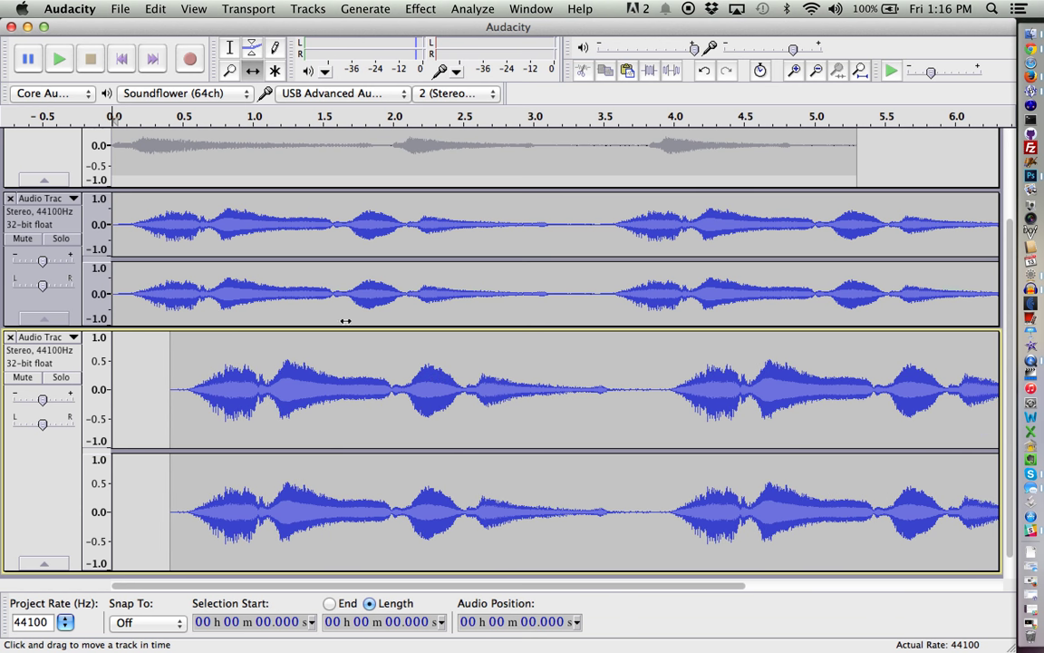
pyautogui.click(59, 62)
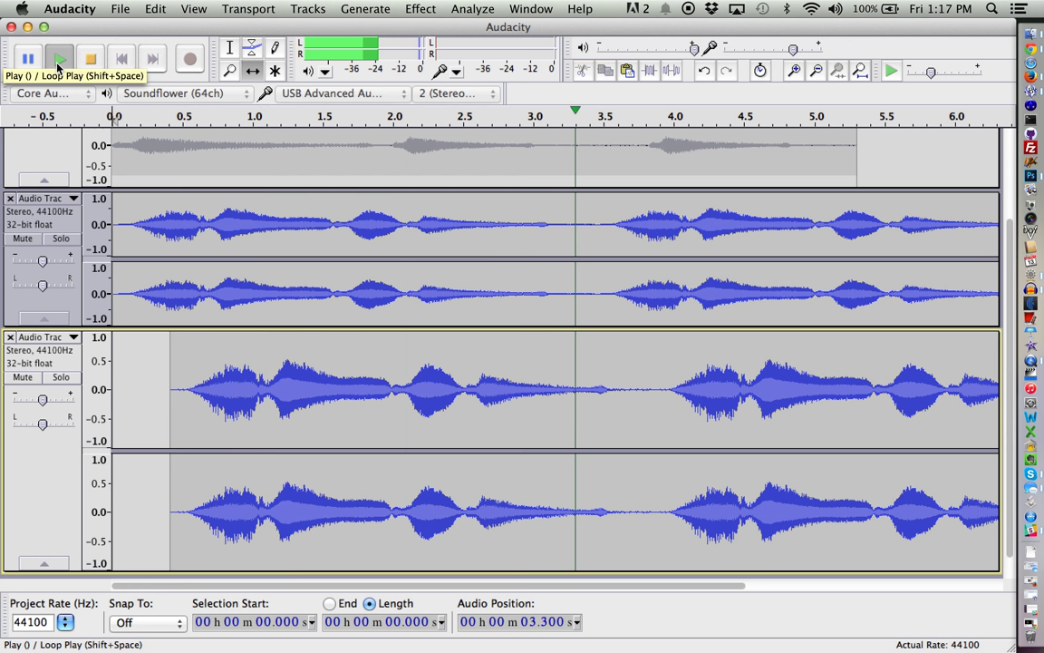
pyautogui.press('space')
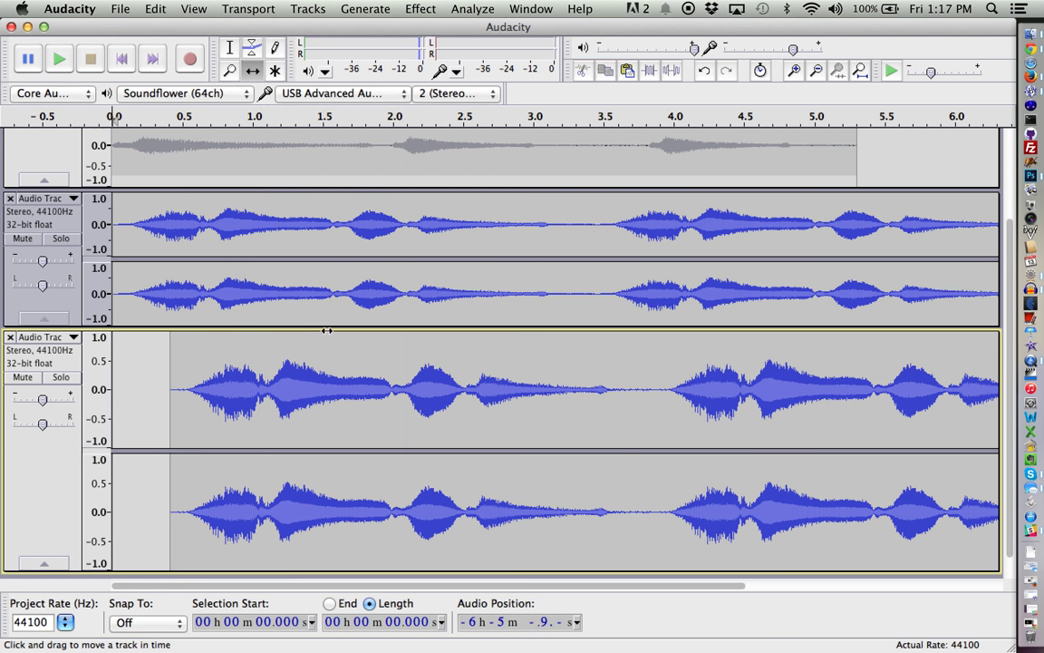
pyautogui.moveTo(325, 332); pyautogui.dragTo(333, 383)
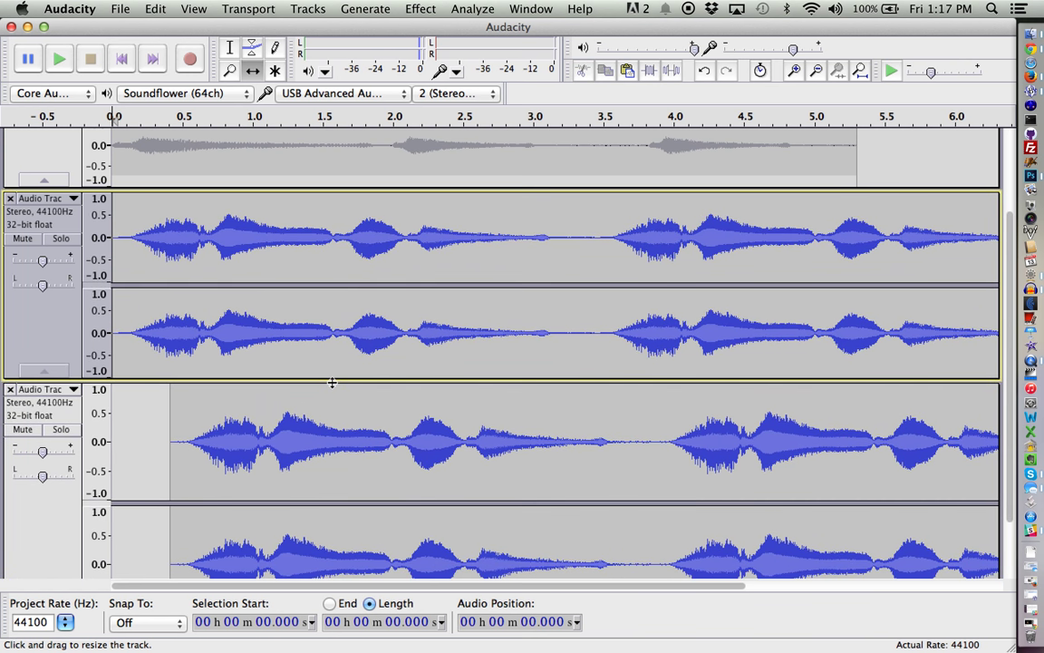
# - Select the third track's harmonica copy and bring up Effect > Change Pitch
pyautogui.click(230, 48)
pyautogui.moveTo(172, 437); pyautogui.dragTo(983, 427)
pyautogui.scroll(-2, 983, 426)
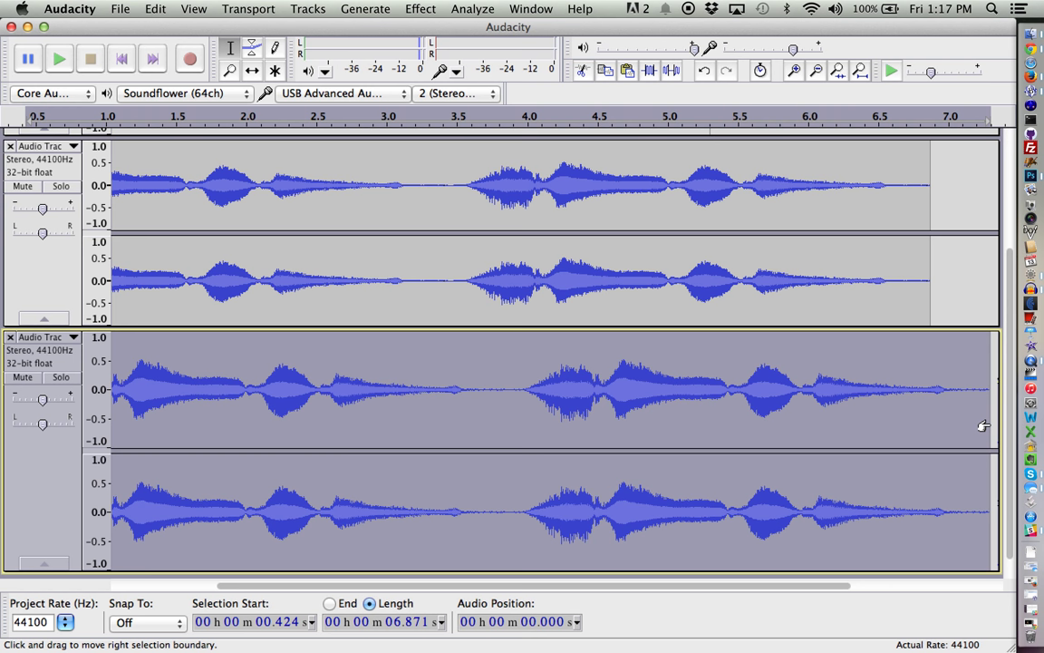
pyautogui.click(412, 6)
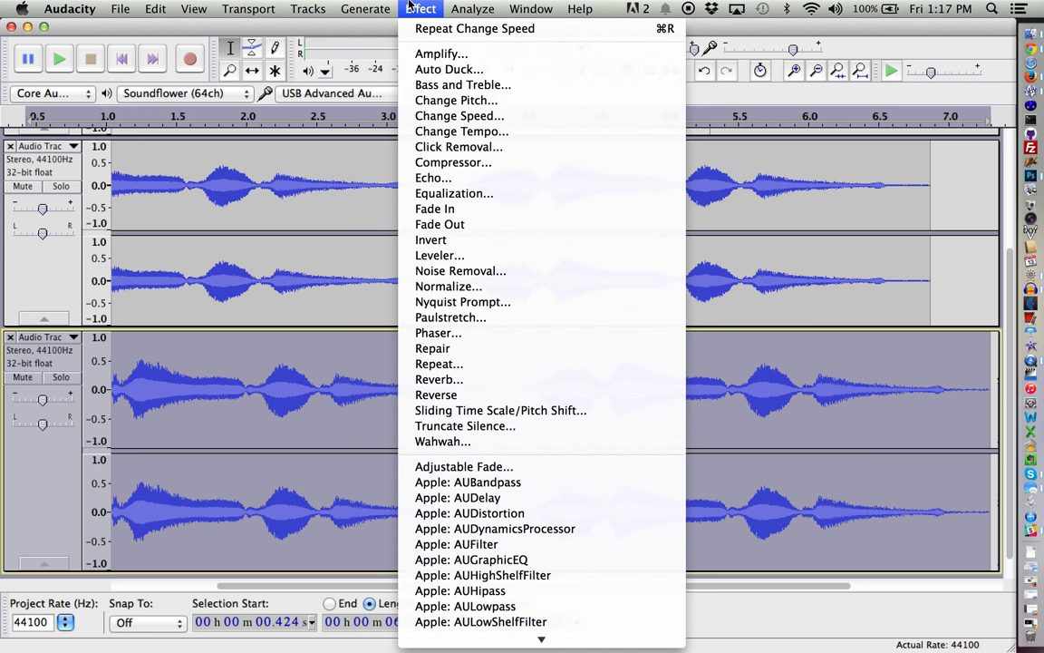
pyautogui.click(448, 101)
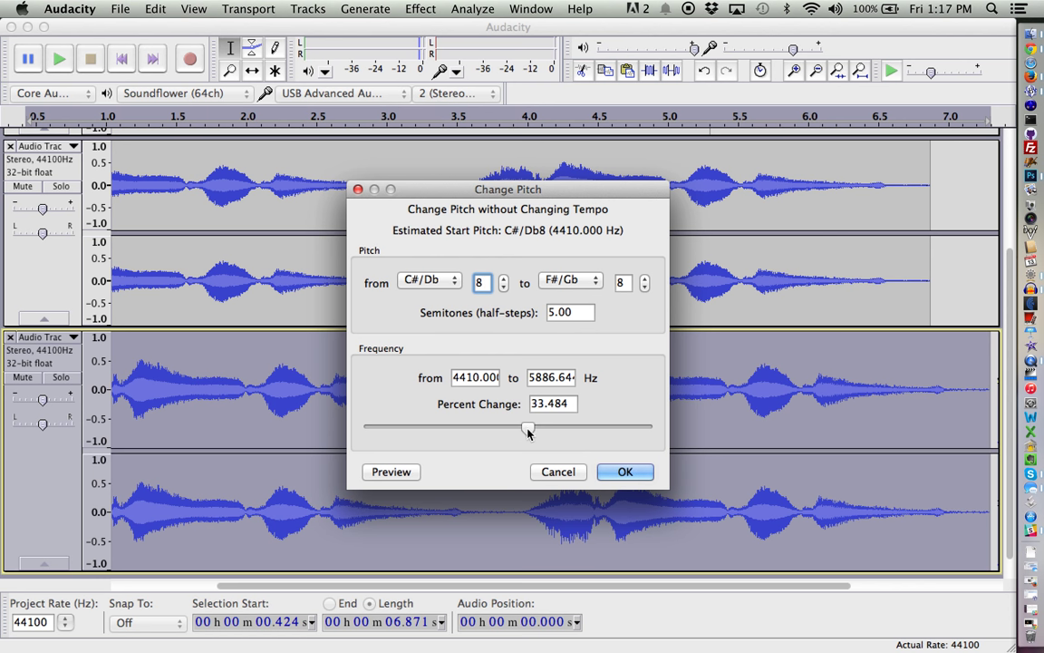
# - Try target note D with octaves from 8 up to 11 and back to 9
pyautogui.moveTo(528, 429); pyautogui.dragTo(513, 433)
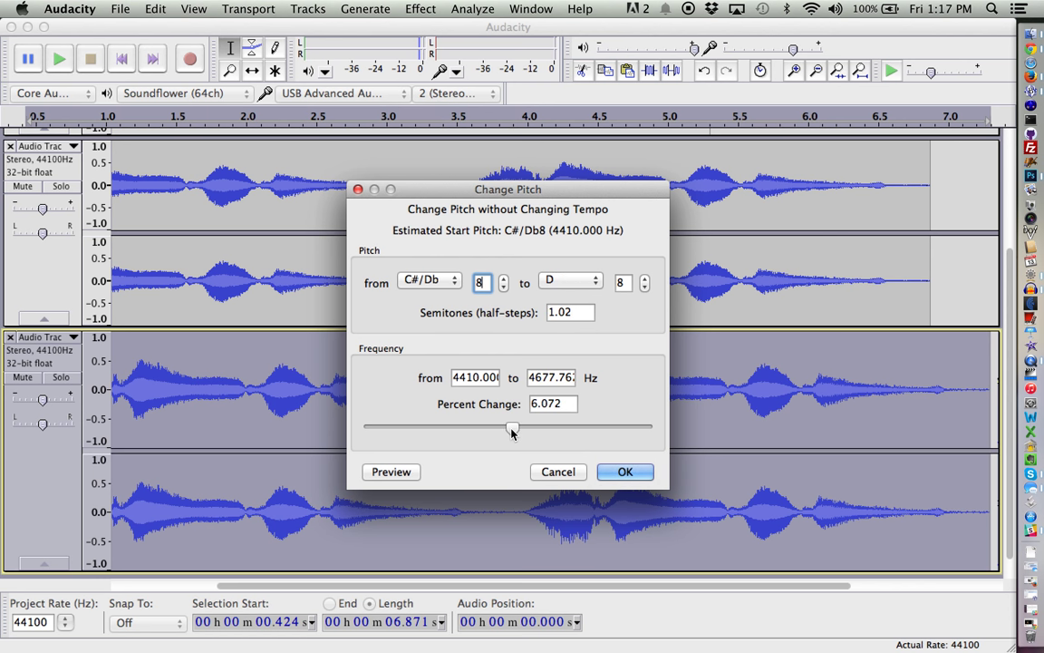
pyautogui.click(567, 282)
pyautogui.click(564, 275)
pyautogui.click(645, 278)
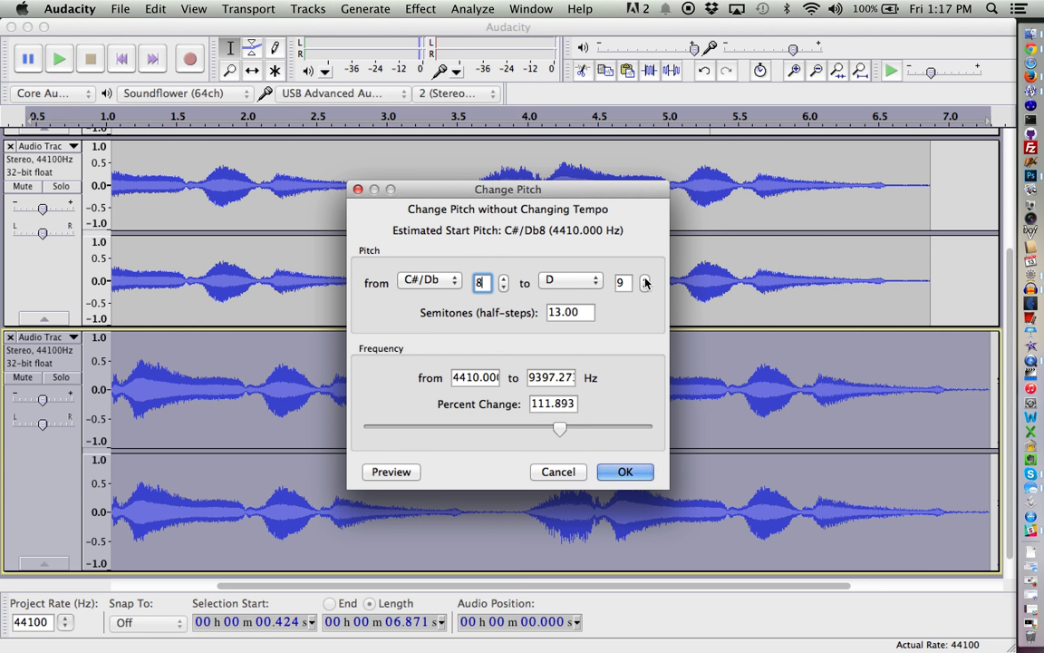
pyautogui.click(645, 280)
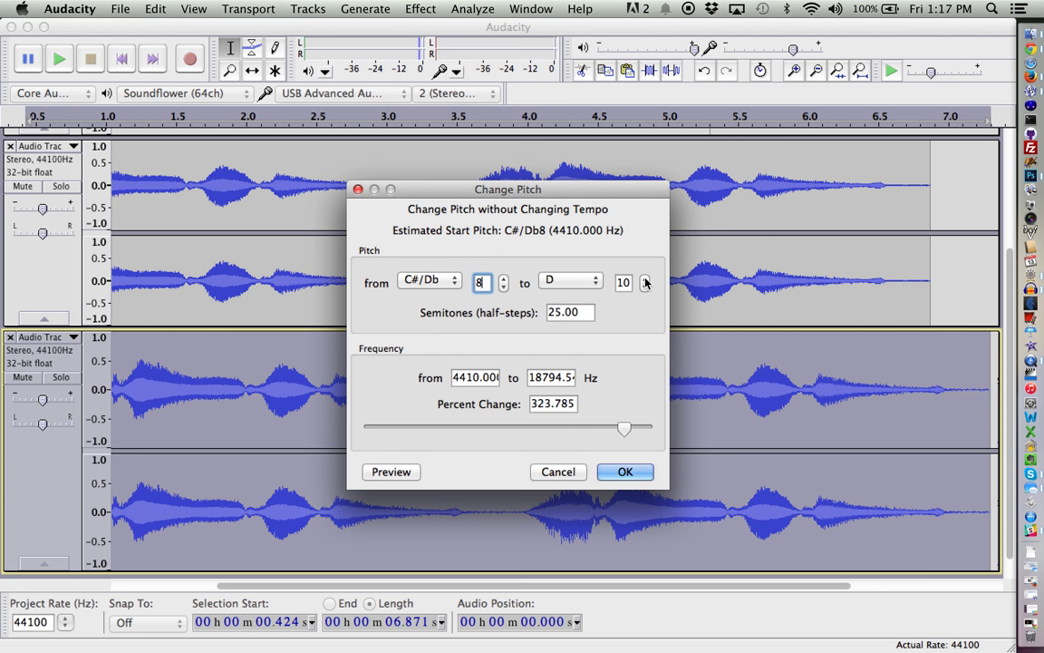
pyautogui.click(646, 281)
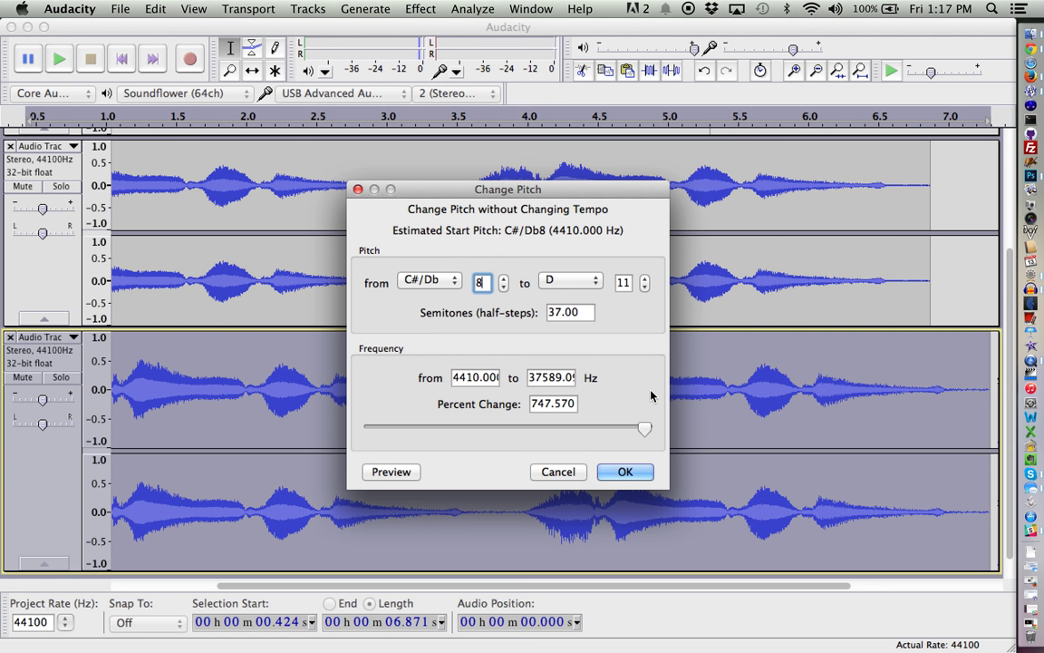
pyautogui.click(645, 288)
pyautogui.click(645, 288)
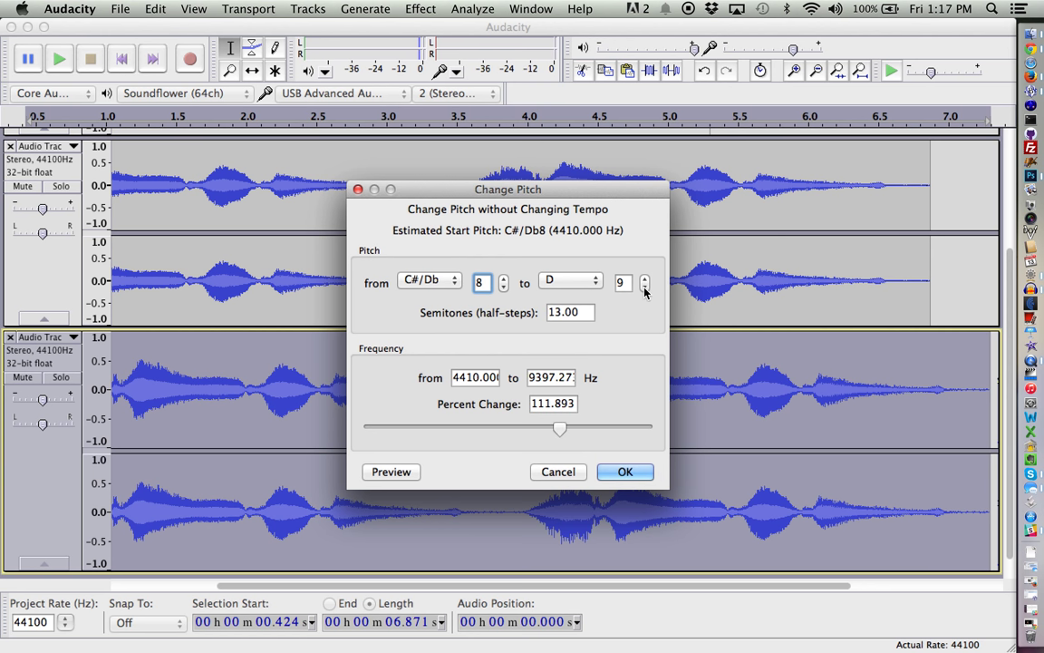
# - Preview pitch shifts and apply a 10.17-semitone (79.92%) increase, keeping tempo
pyautogui.click(387, 473)
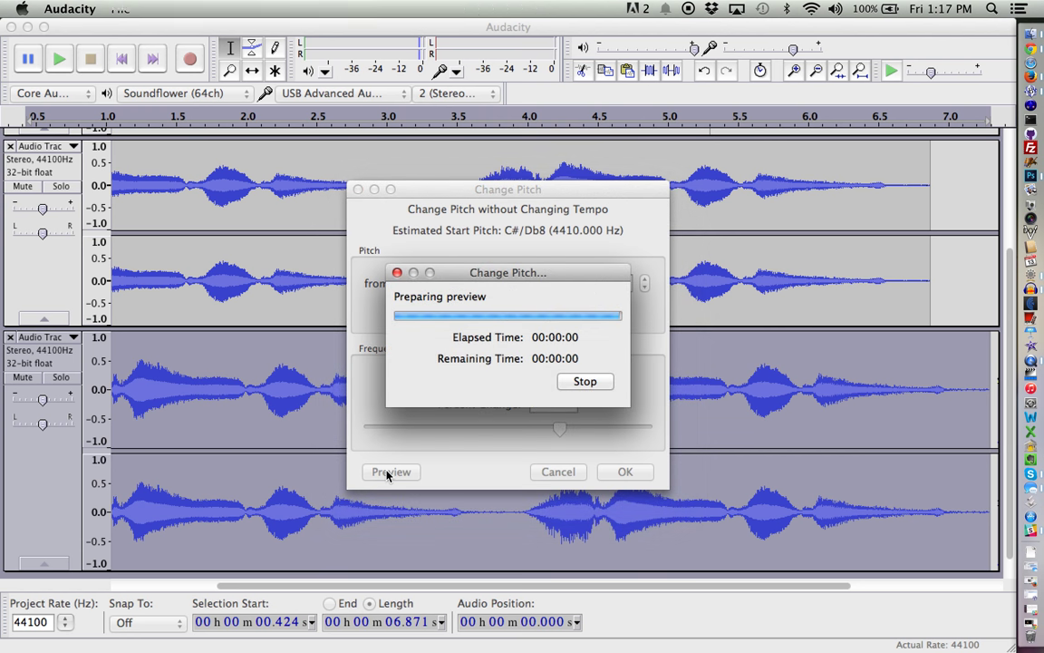
pyautogui.click(589, 382)
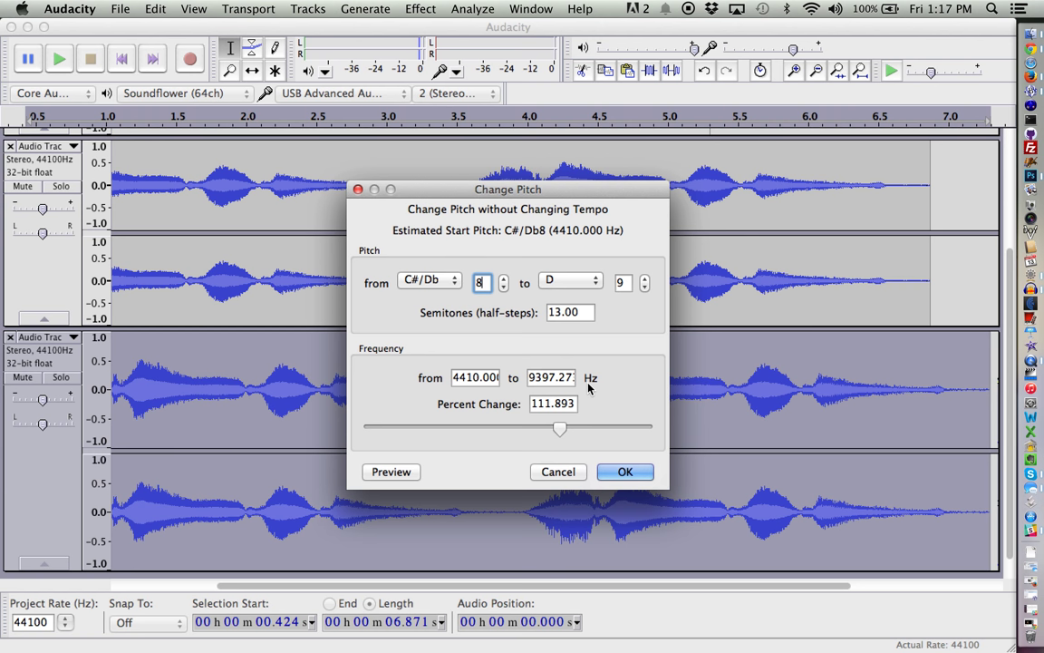
pyautogui.moveTo(561, 429); pyautogui.dragTo(538, 428)
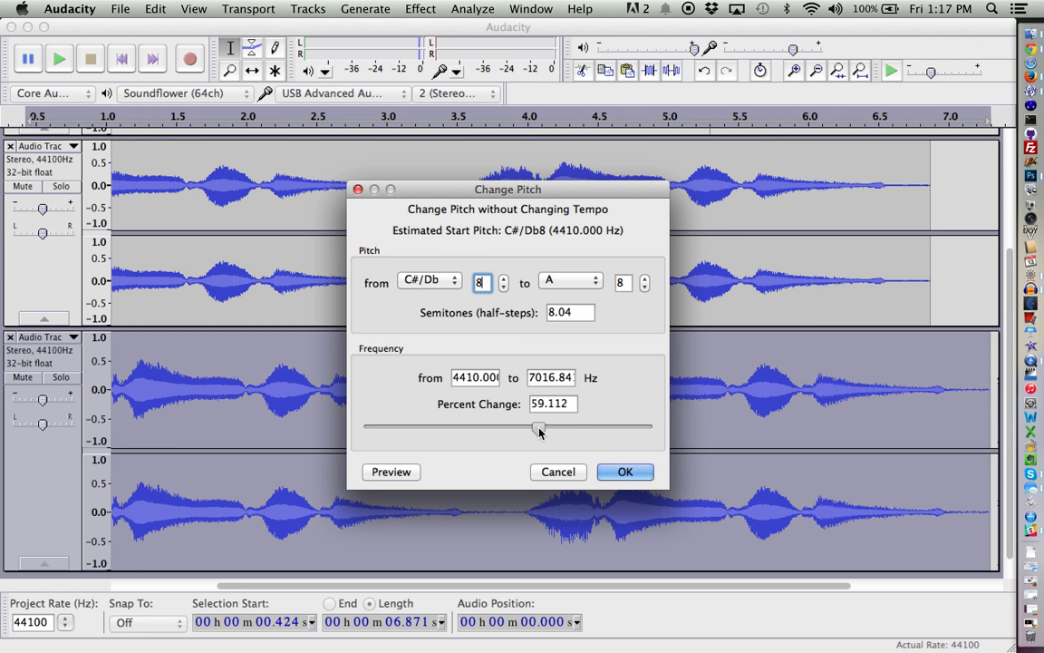
pyautogui.click(391, 472)
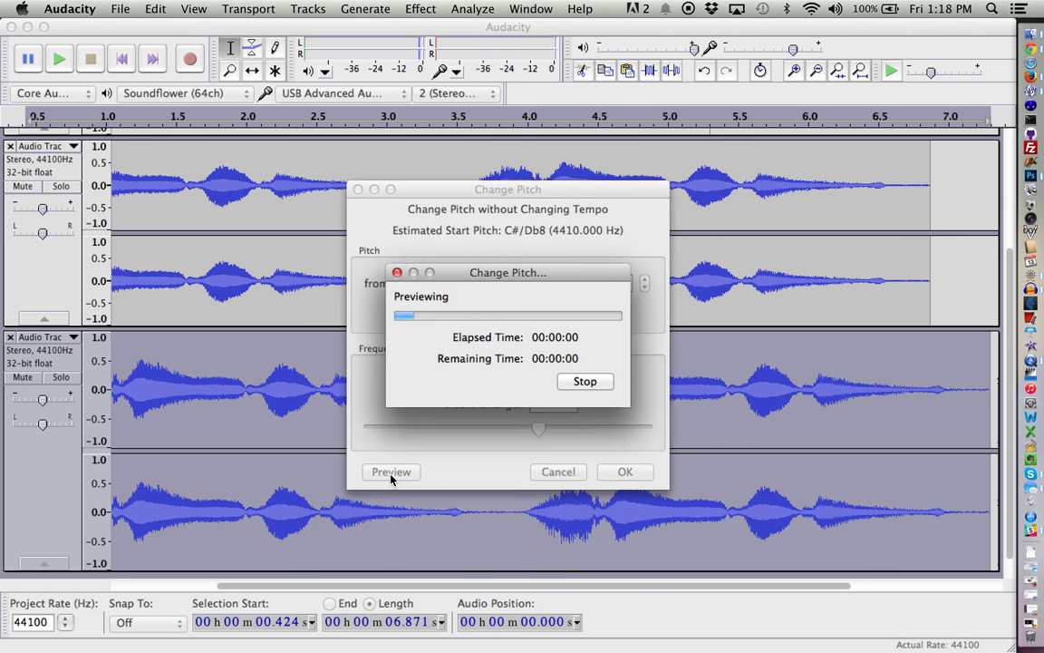
pyautogui.click(587, 381)
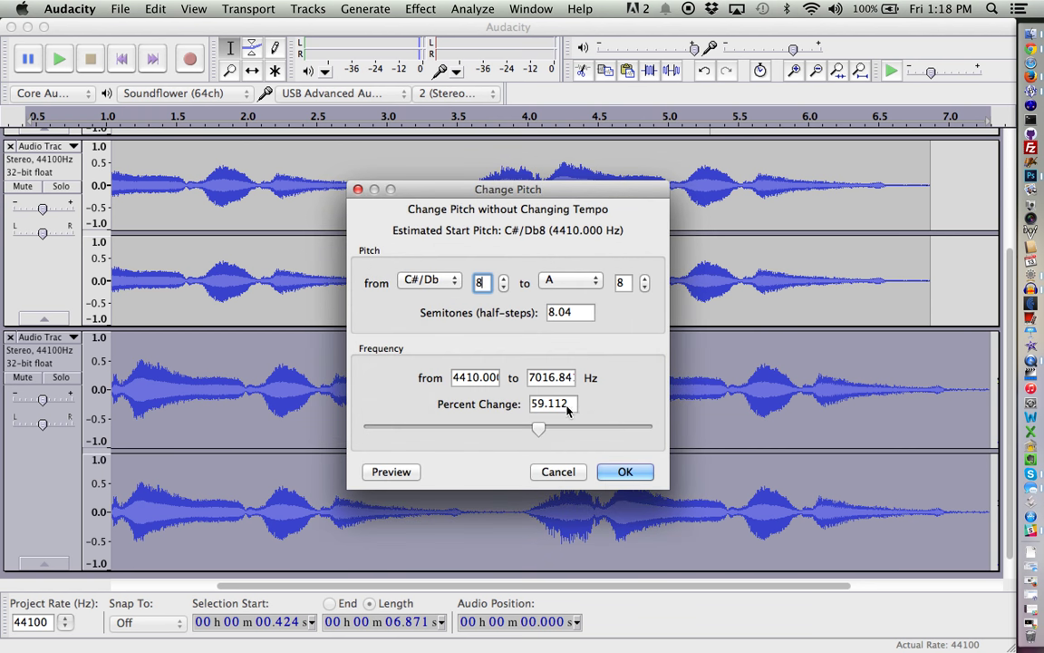
pyautogui.moveTo(537, 424); pyautogui.dragTo(549, 432)
pyautogui.click(625, 470)
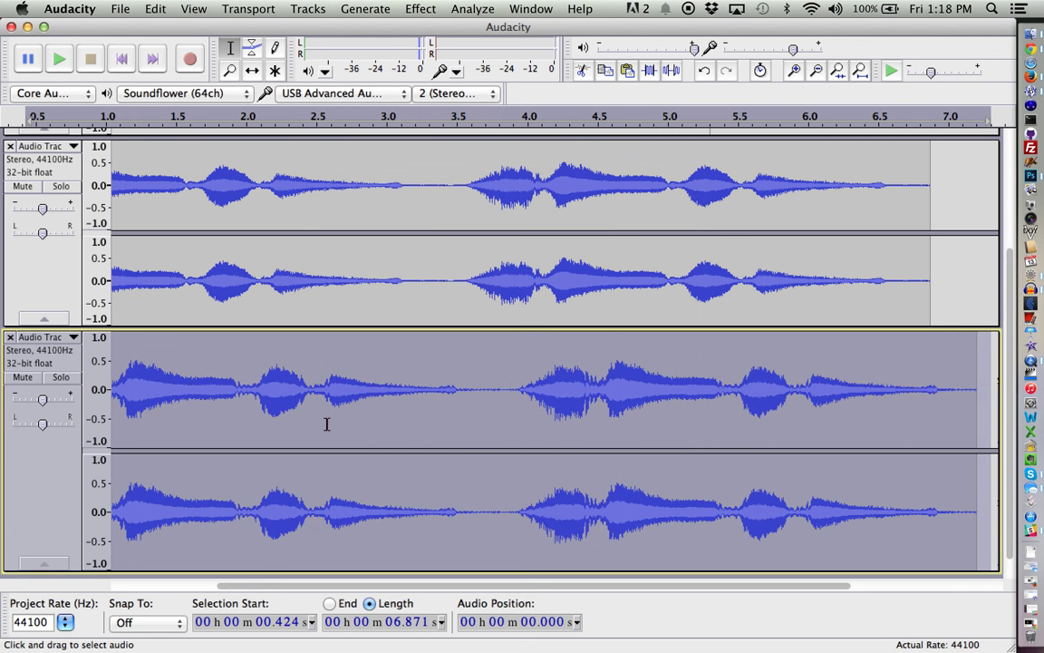
pyautogui.scroll(5, 326, 424)
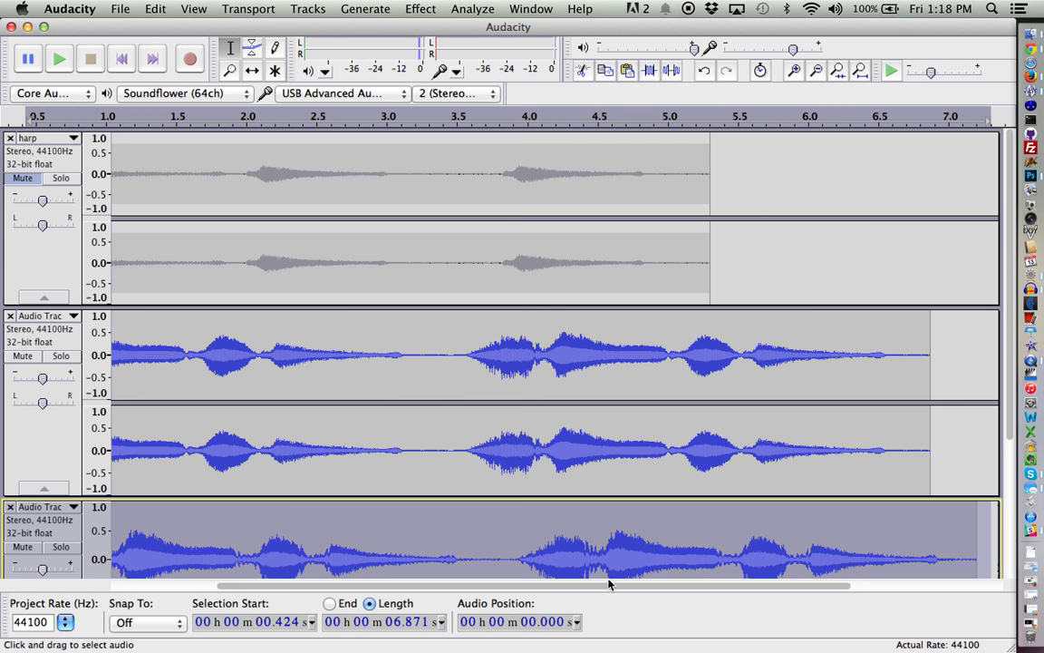
pyautogui.moveTo(609, 583); pyautogui.dragTo(357, 583)
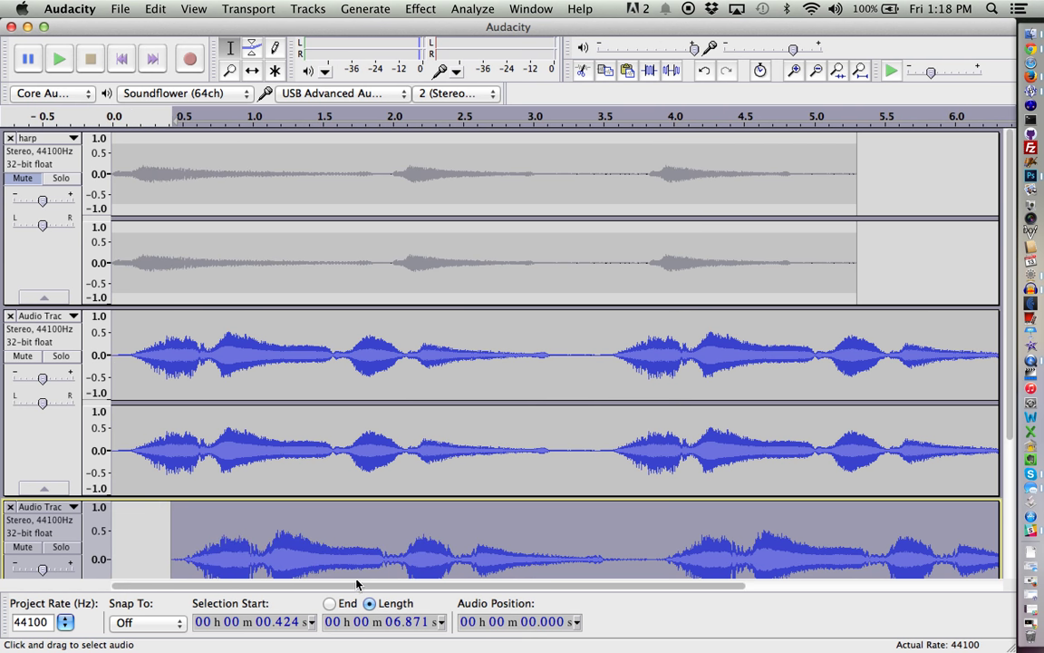
pyautogui.click(122, 58)
pyautogui.click(58, 59)
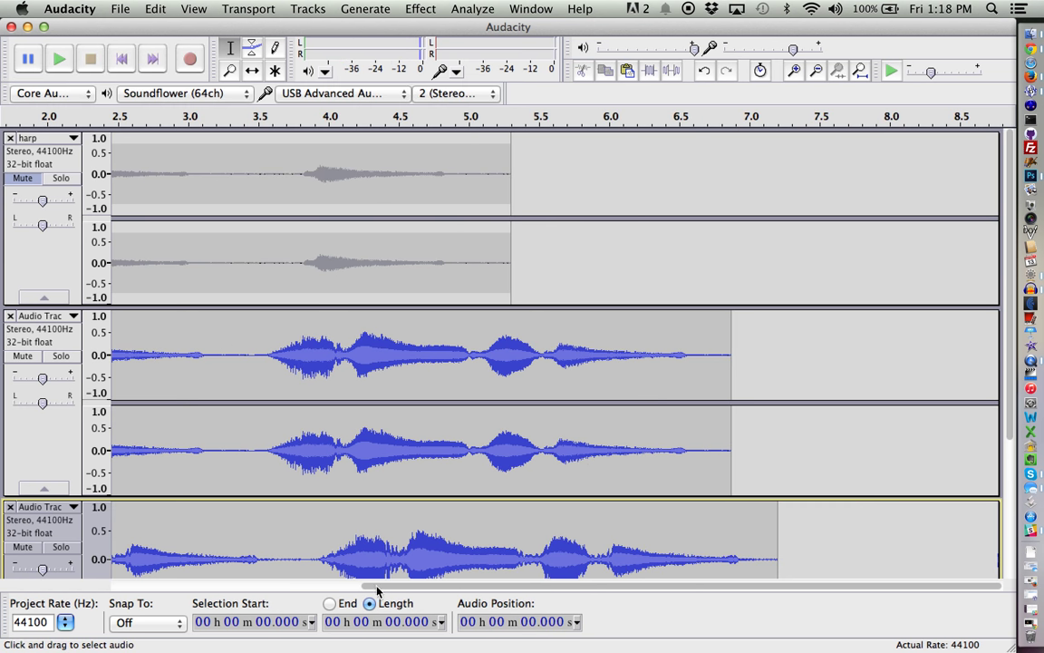
pyautogui.moveTo(378, 591); pyautogui.dragTo(123, 549)
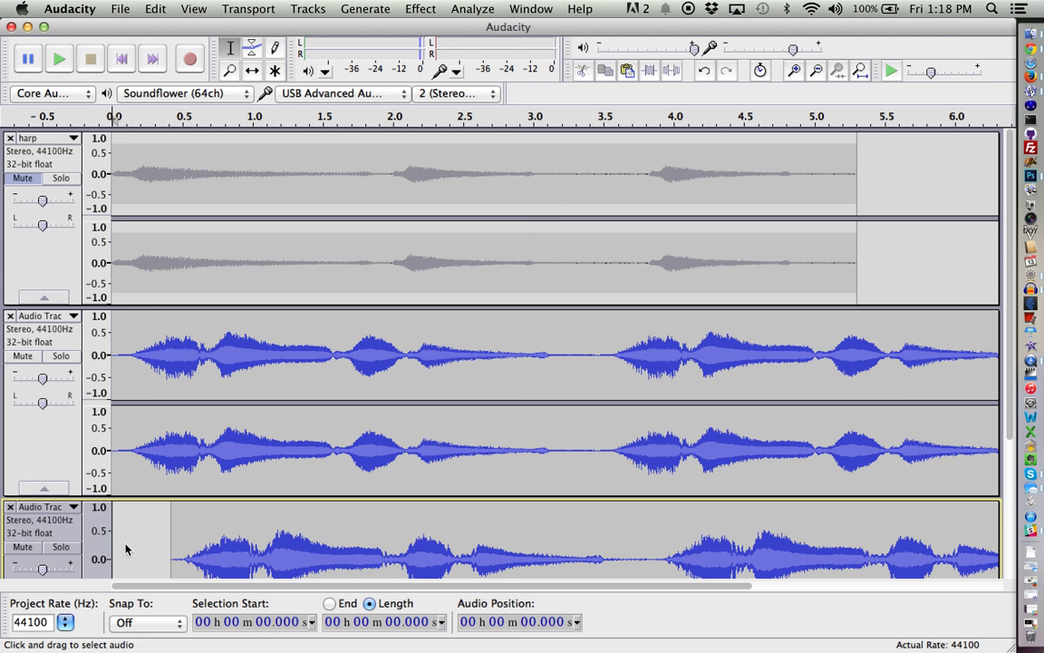
pyautogui.click(28, 548)
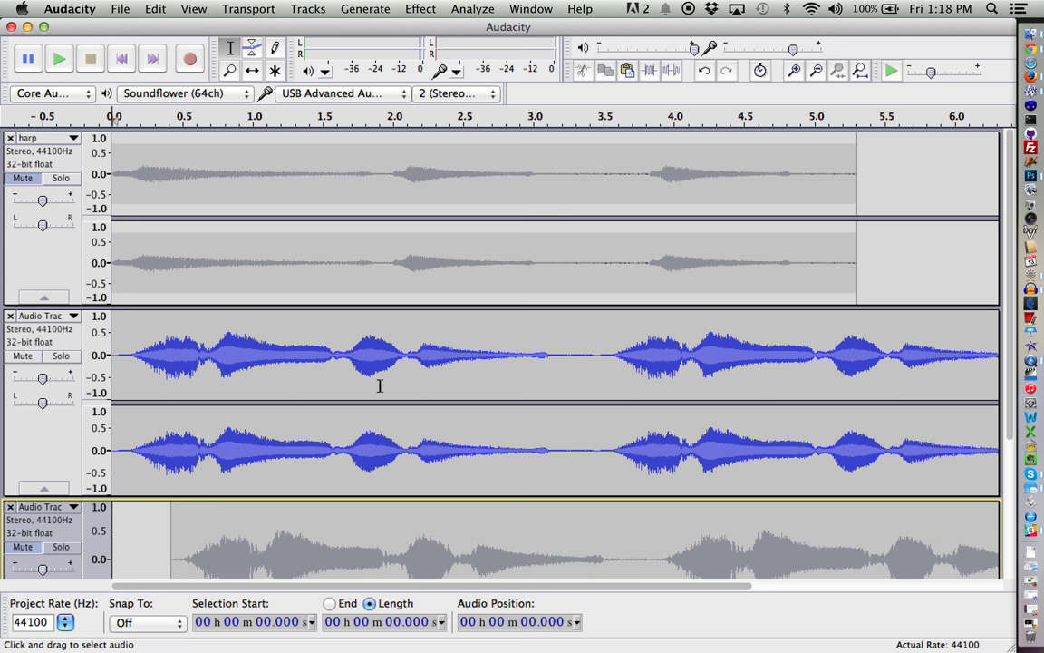
# - Play the second track, then select and play the phrase from 1.602 to 2.107 s
pyautogui.click(136, 359)
pyautogui.press('space')
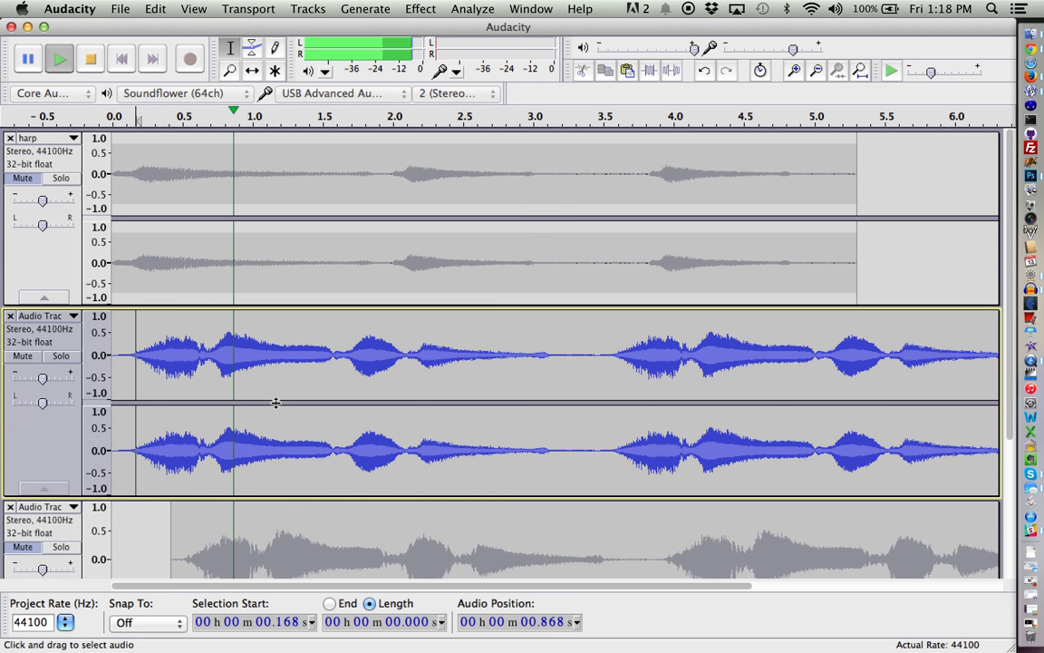
pyautogui.press('space')
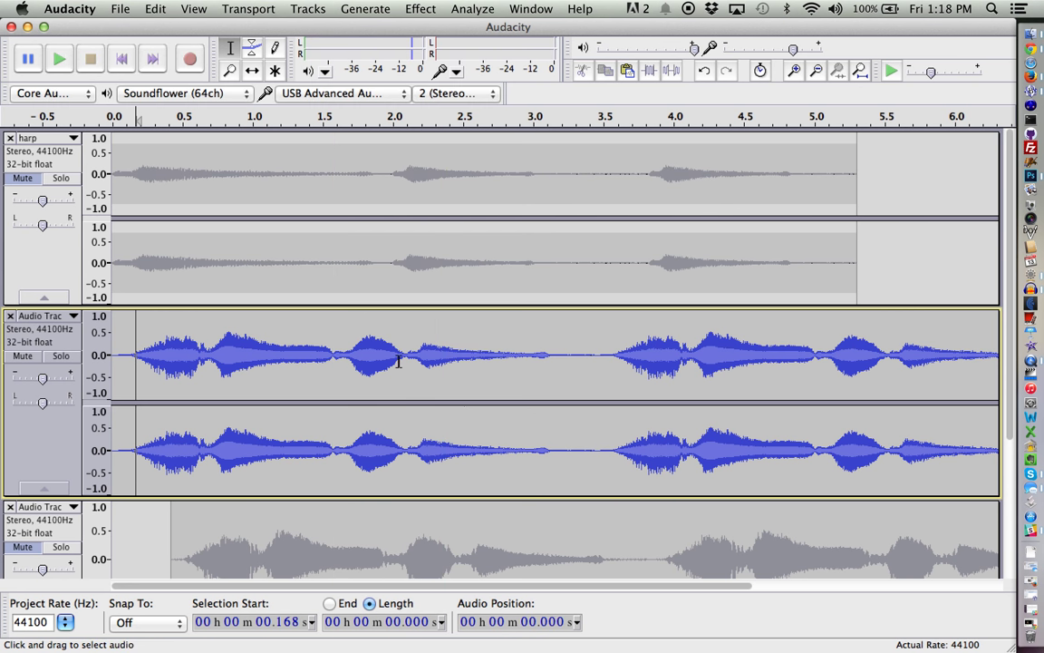
pyautogui.moveTo(408, 360); pyautogui.dragTo(340, 363)
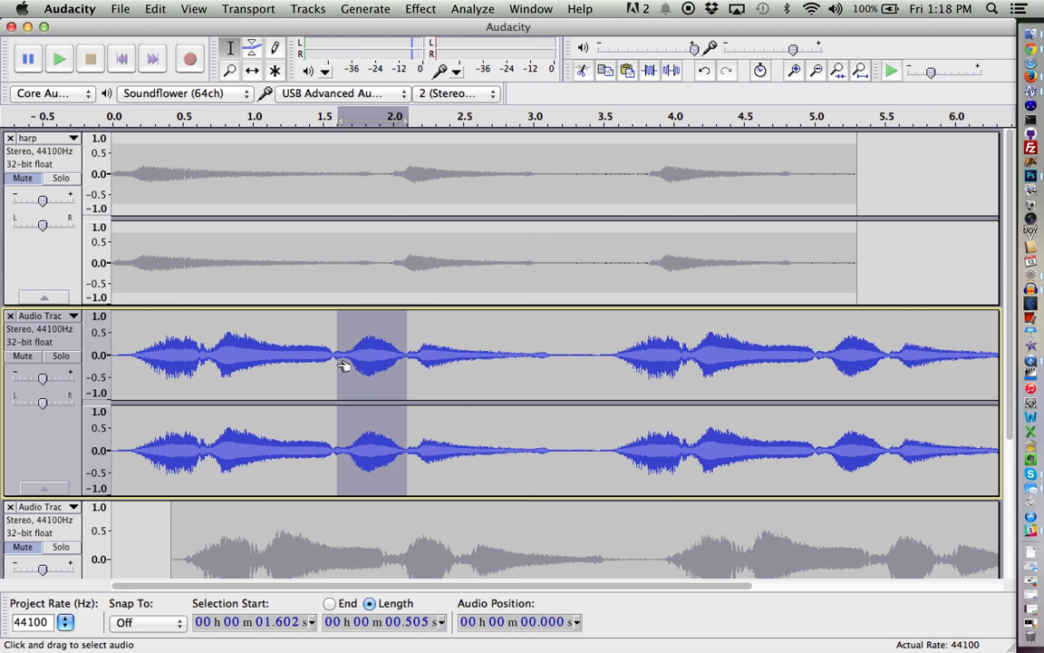
pyautogui.press('space')
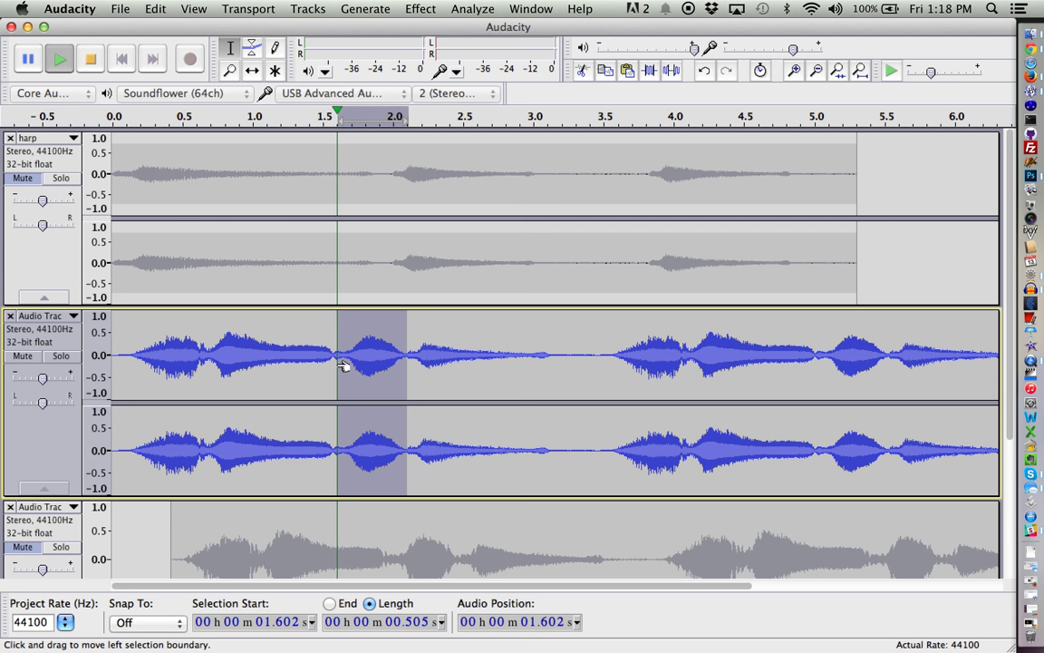
pyautogui.press('space')
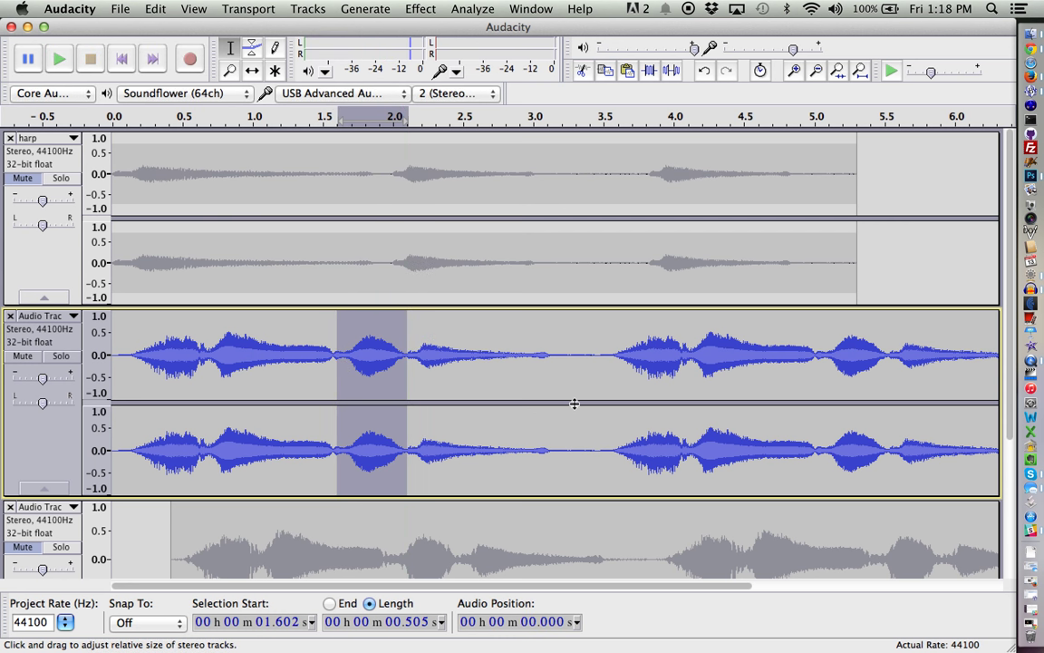
# - Mute the second track so every track is silent
pyautogui.scroll(-5, 440, 465)
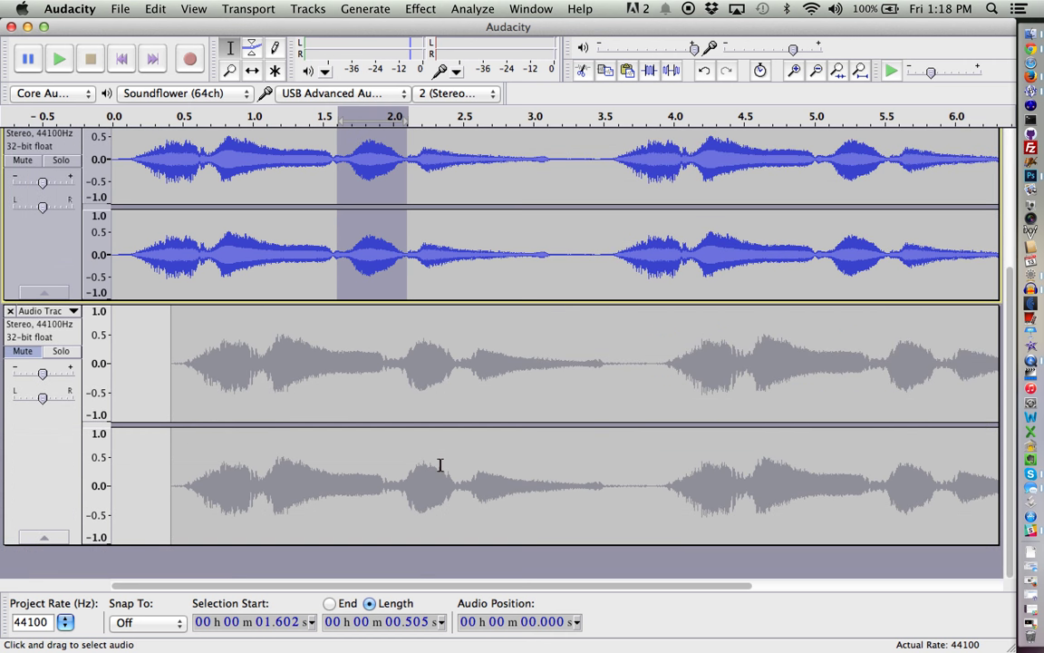
pyautogui.scroll(1, 440, 465)
pyautogui.click(23, 212)
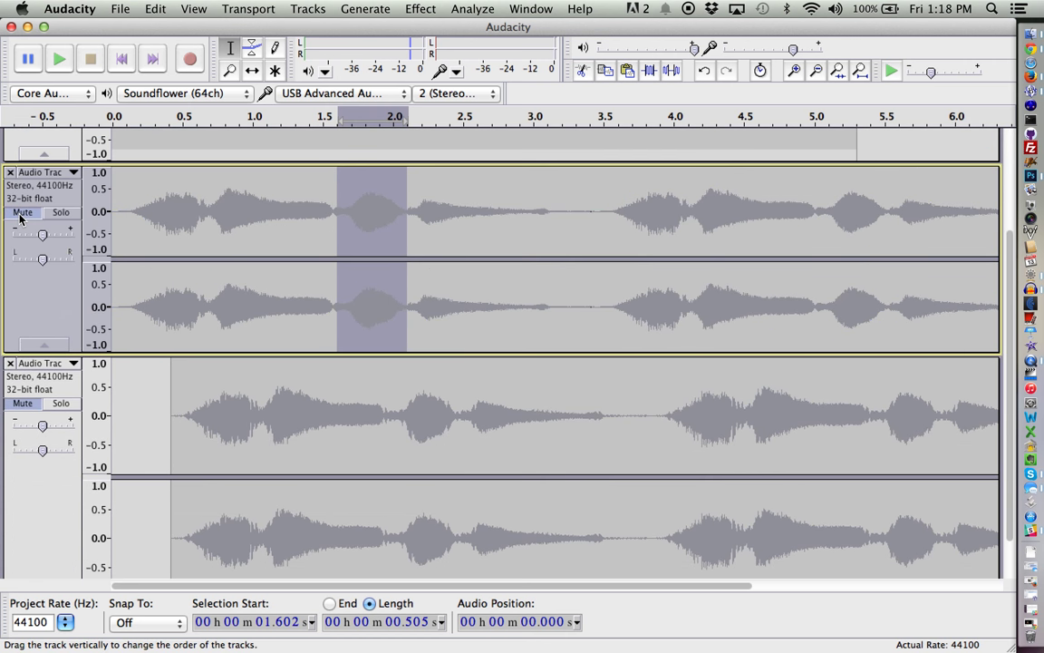
pyautogui.scroll(-1, 187, 355)
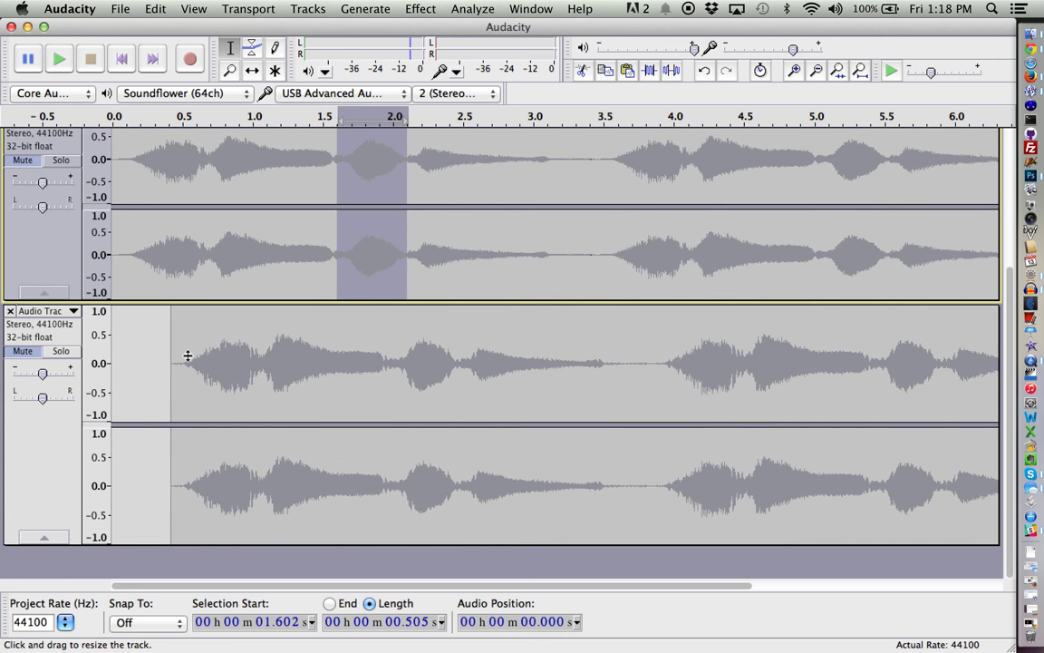
pyautogui.click(304, 8)
# - Add a new mono audio track below the others
pyautogui.moveTo(308, 28)
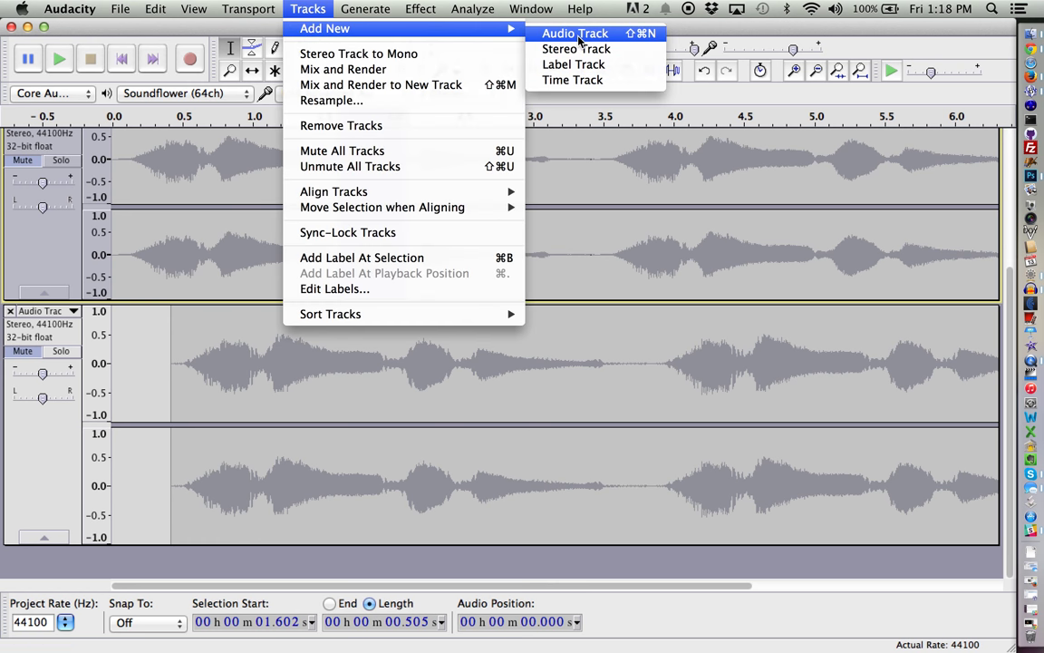
pyautogui.click(576, 33)
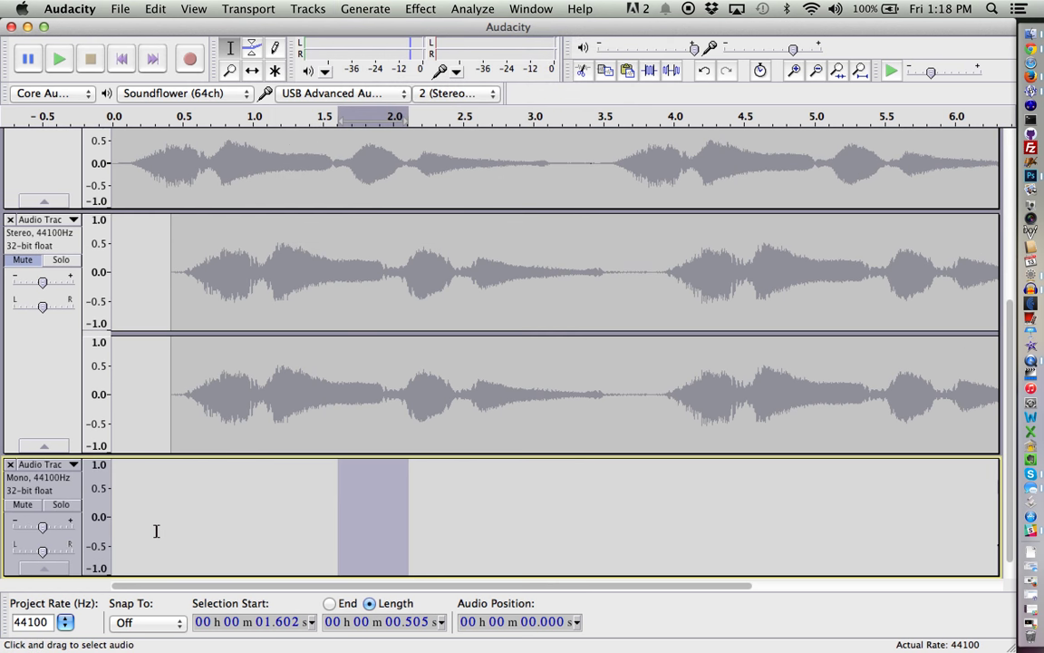
pyautogui.click(147, 527)
pyautogui.click(338, 485)
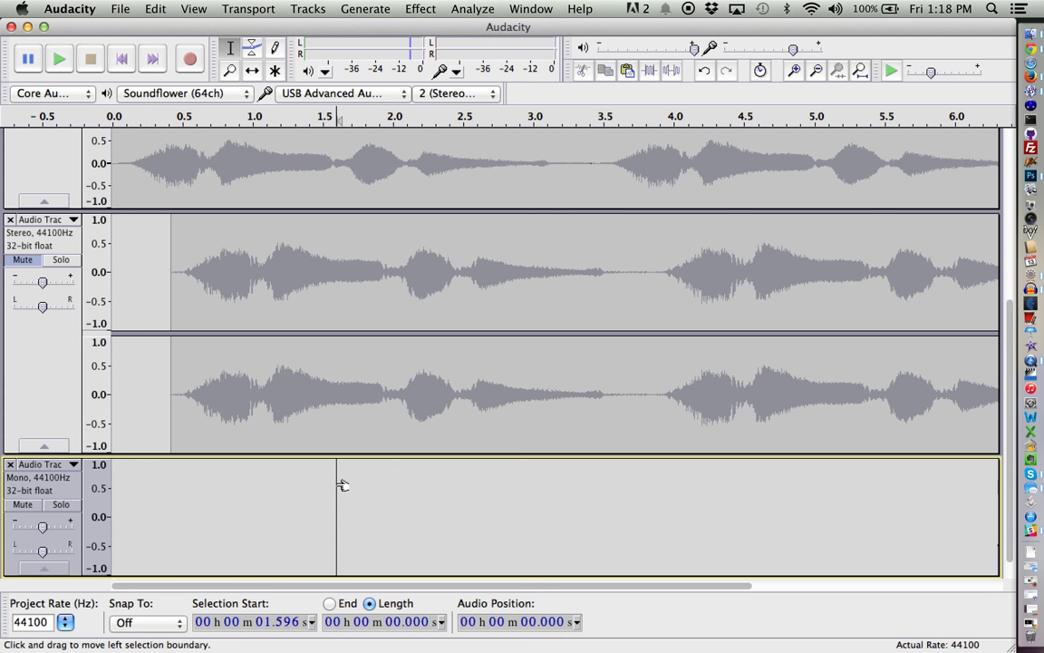
pyautogui.click(343, 163)
pyautogui.moveTo(347, 163); pyautogui.dragTo(404, 163)
pyautogui.scroll(1, 349, 358)
pyautogui.scroll(-3, 350, 486)
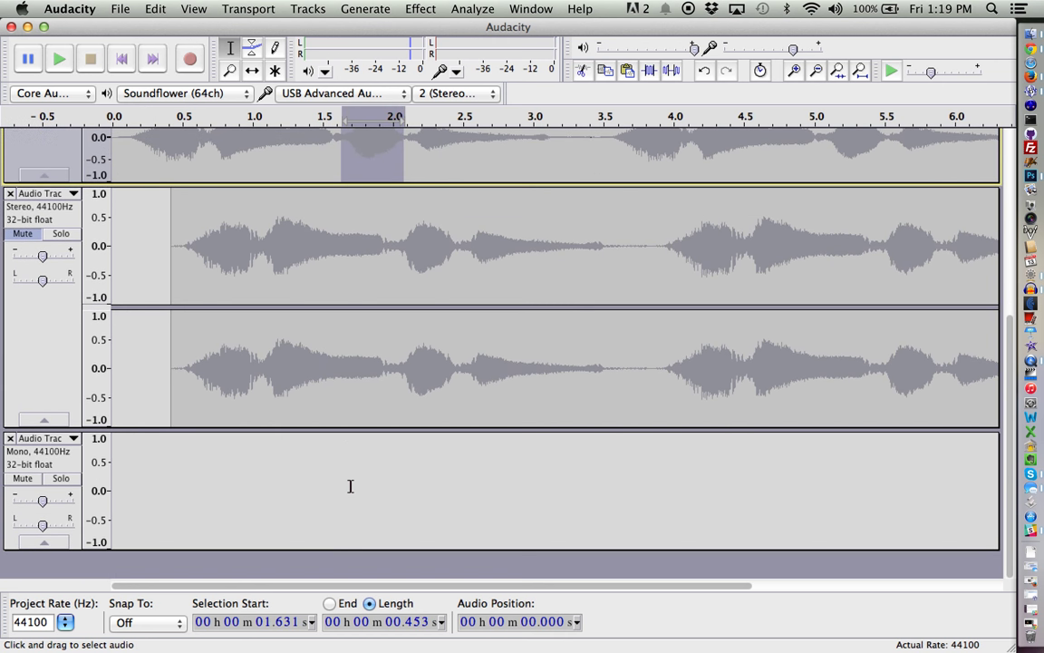
# - Try pasting the stereo phrase at the mono track's start and dismiss the resulting error
pyautogui.click(359, 453)
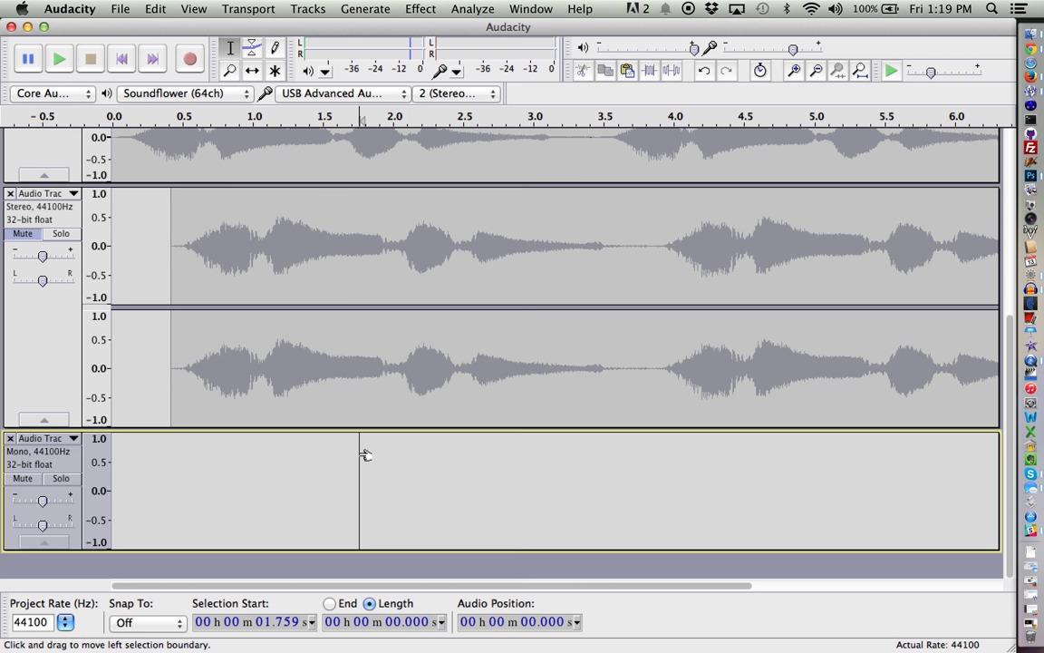
pyautogui.click(116, 490)
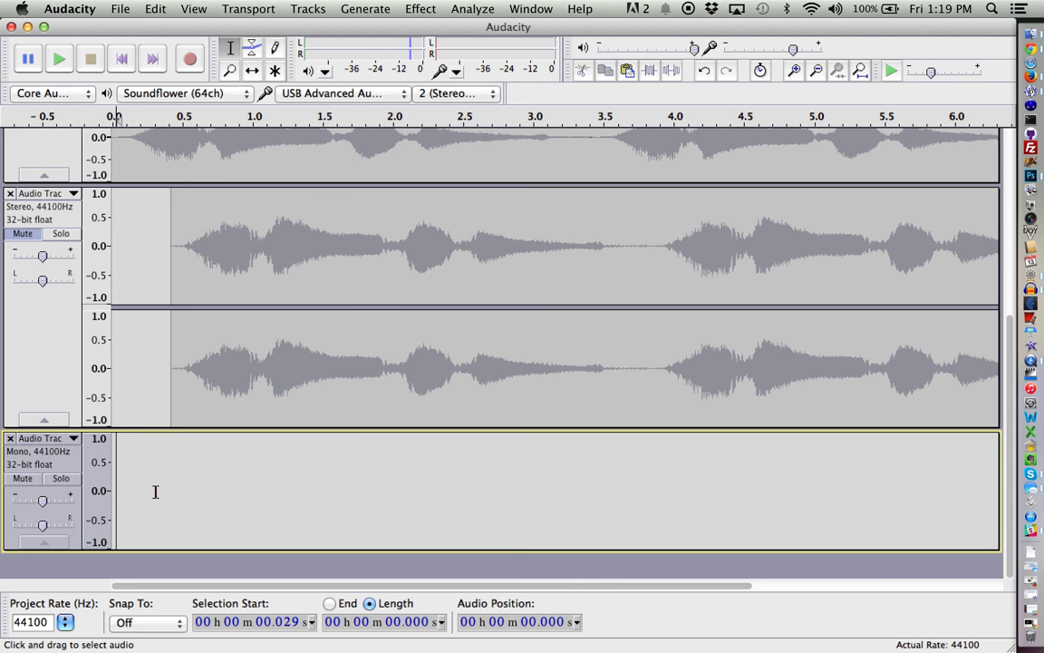
pyautogui.click(172, 488)
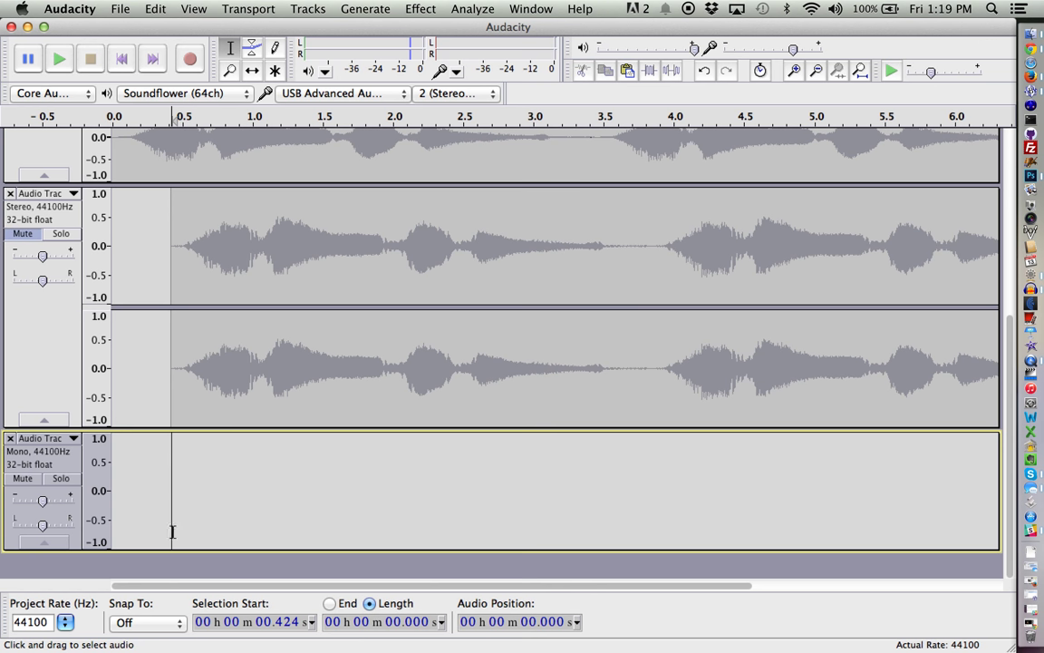
pyautogui.click(113, 514)
pyautogui.press('super+v')
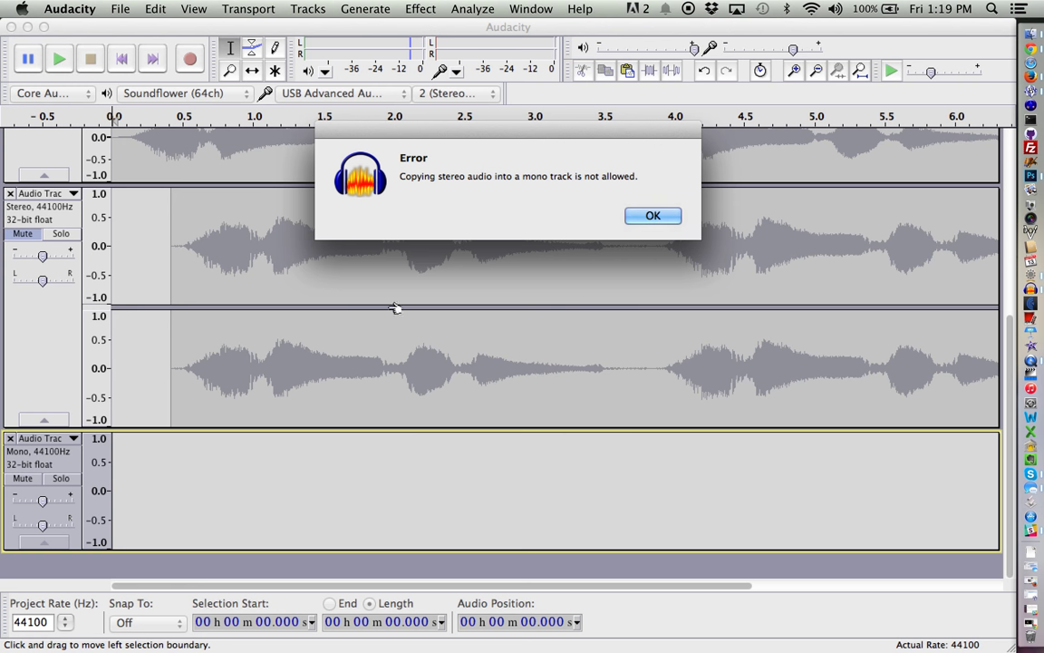
pyautogui.click(651, 215)
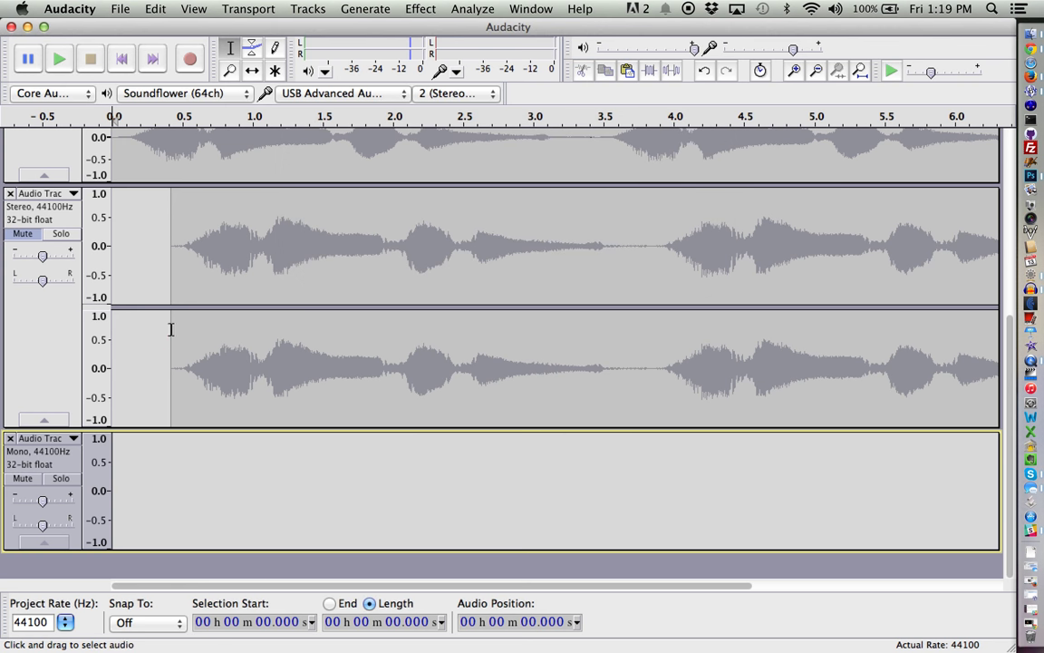
# - Replace the empty mono track with a new stereo track and paste the phrase at 0 s
pyautogui.click(9, 439)
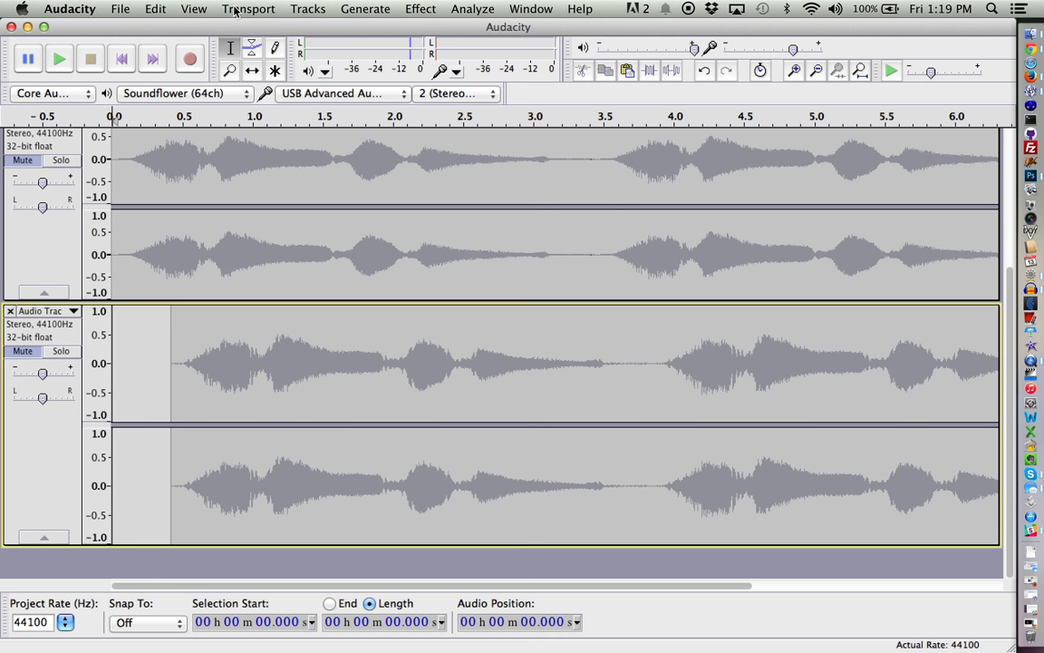
pyautogui.click(193, 9)
pyautogui.moveTo(311, 29)
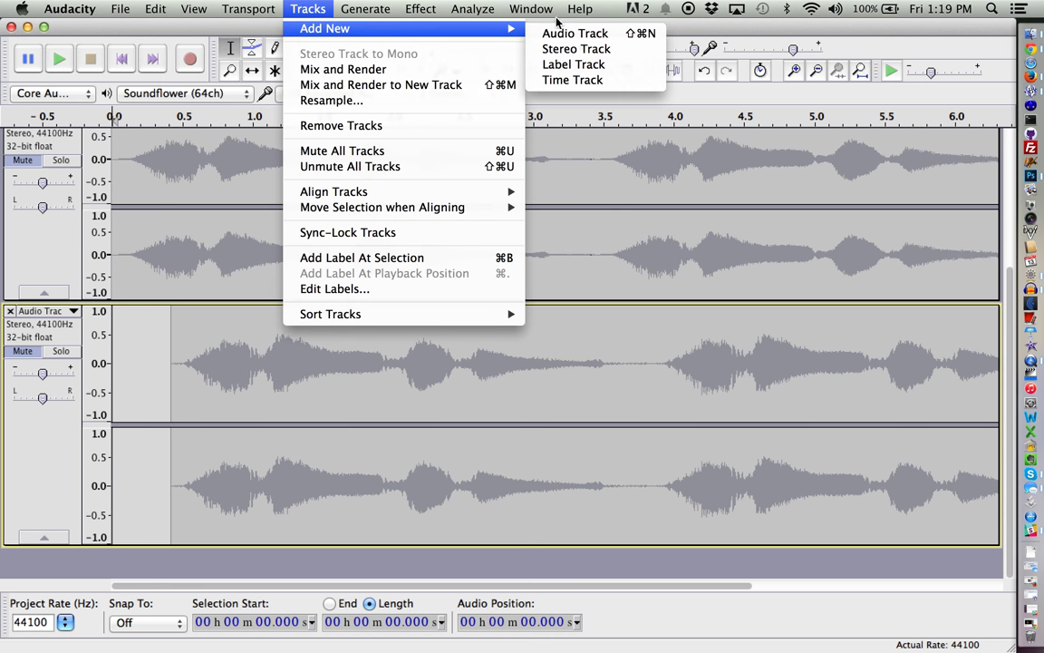
pyautogui.click(576, 48)
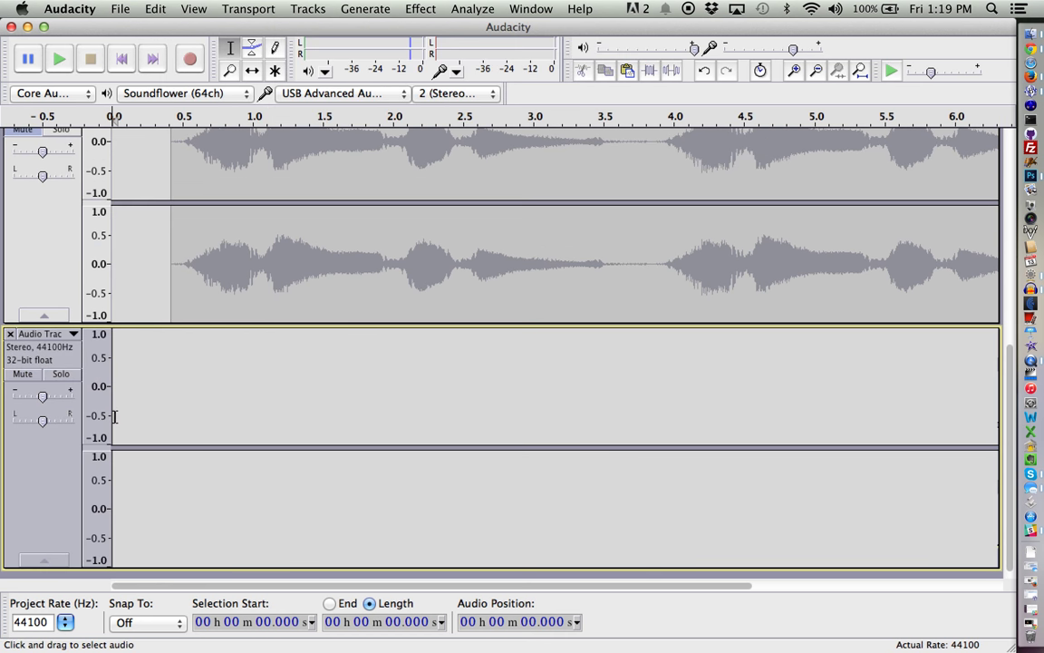
pyautogui.press('super+v')
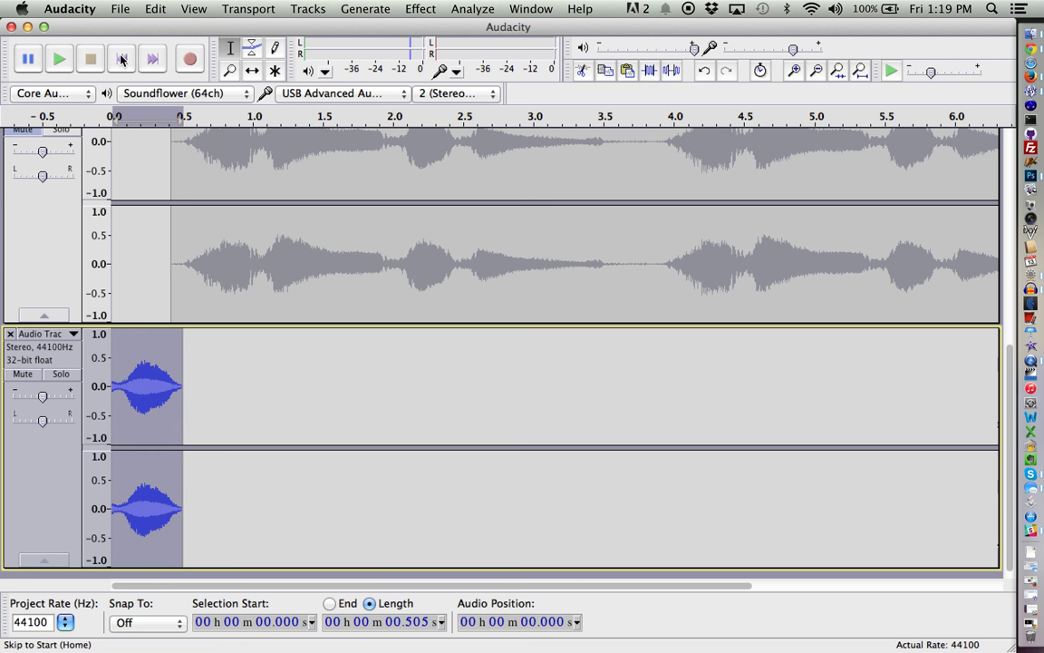
# - Paste copies at 1.2 s and 2.37 s, then select all three clips from 0 to 2.87 s
pyautogui.click(282, 393)
pyautogui.press('super+v')
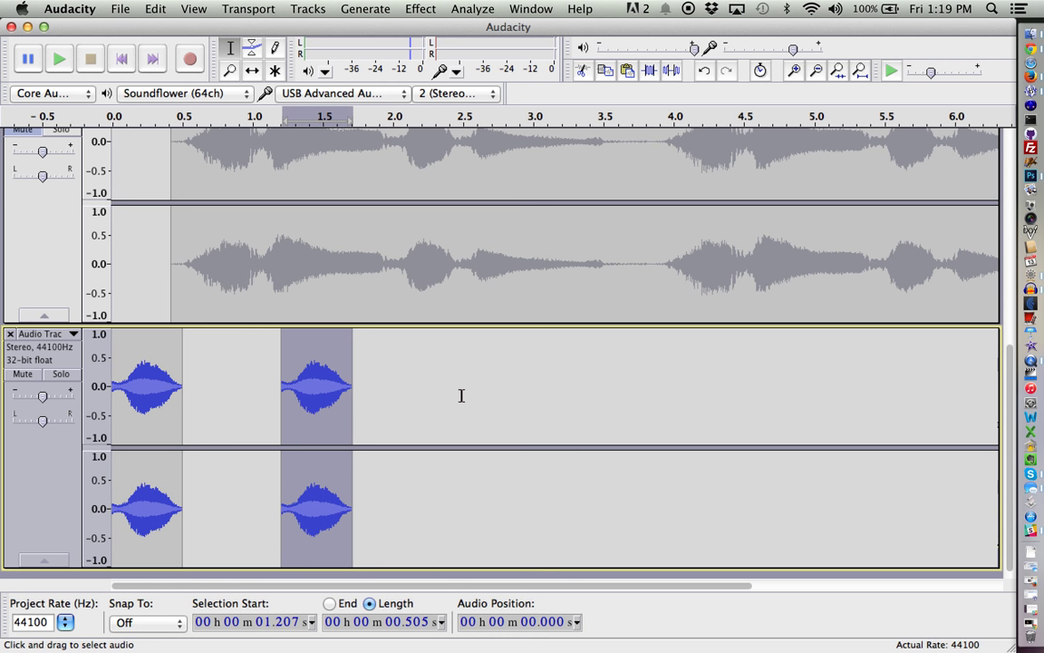
pyautogui.click(460, 395)
pyautogui.click(447, 399)
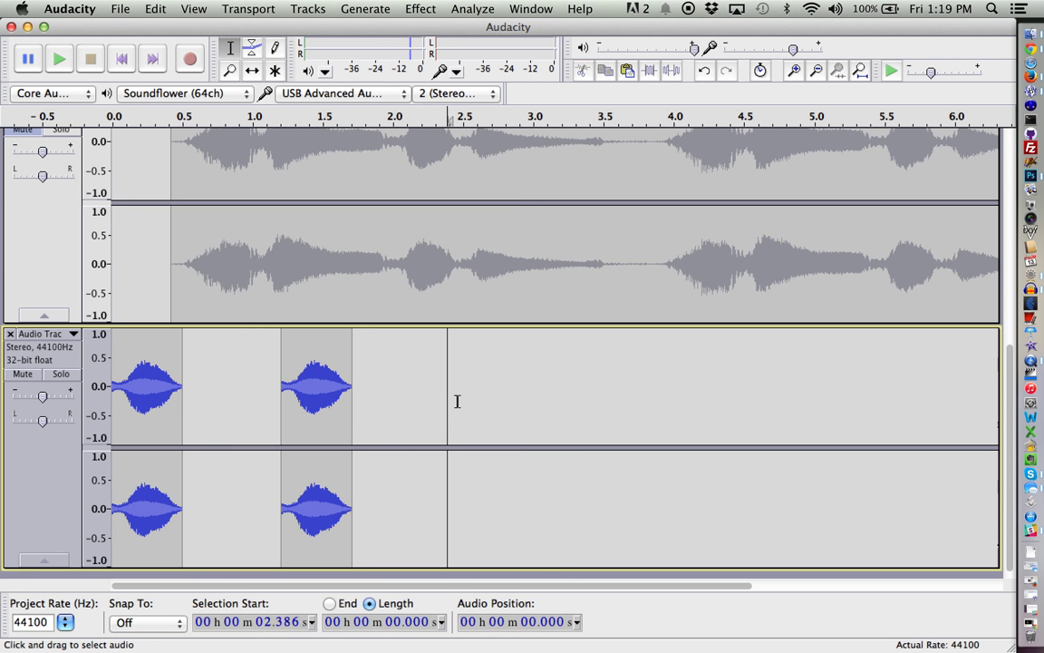
pyautogui.click(455, 402)
pyautogui.click(445, 405)
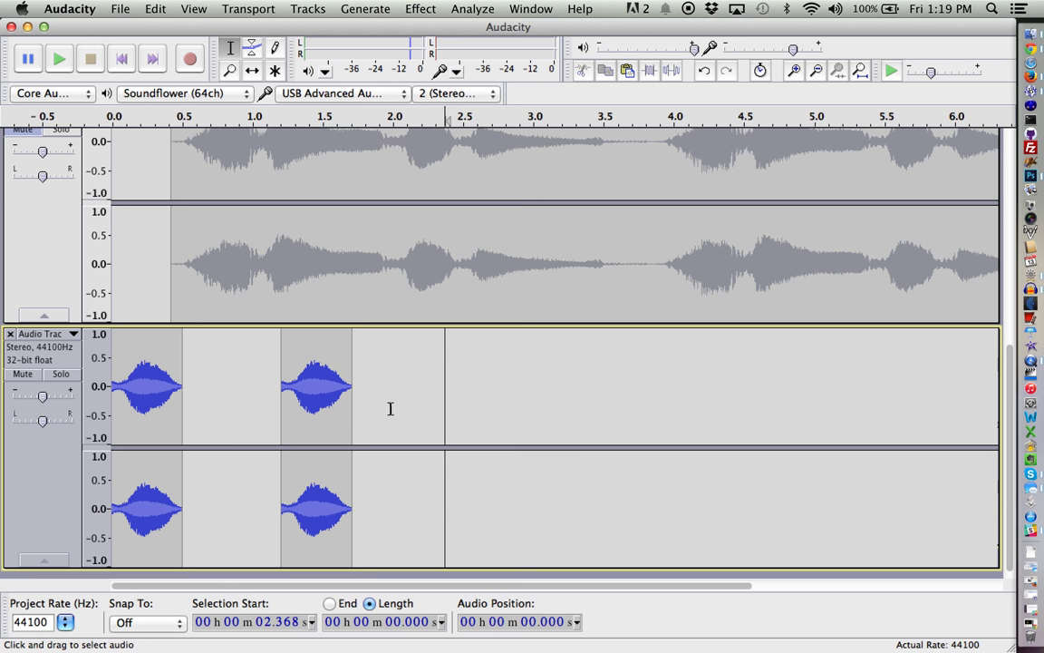
pyautogui.press('super+v')
pyautogui.click(522, 402)
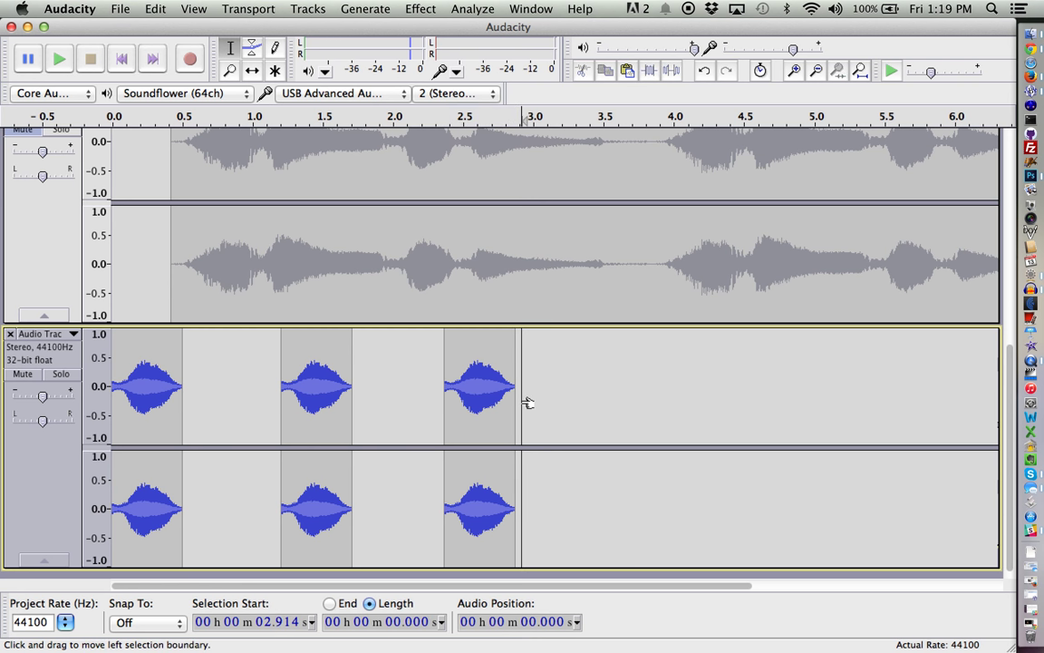
pyautogui.moveTo(516, 406); pyautogui.dragTo(103, 411)
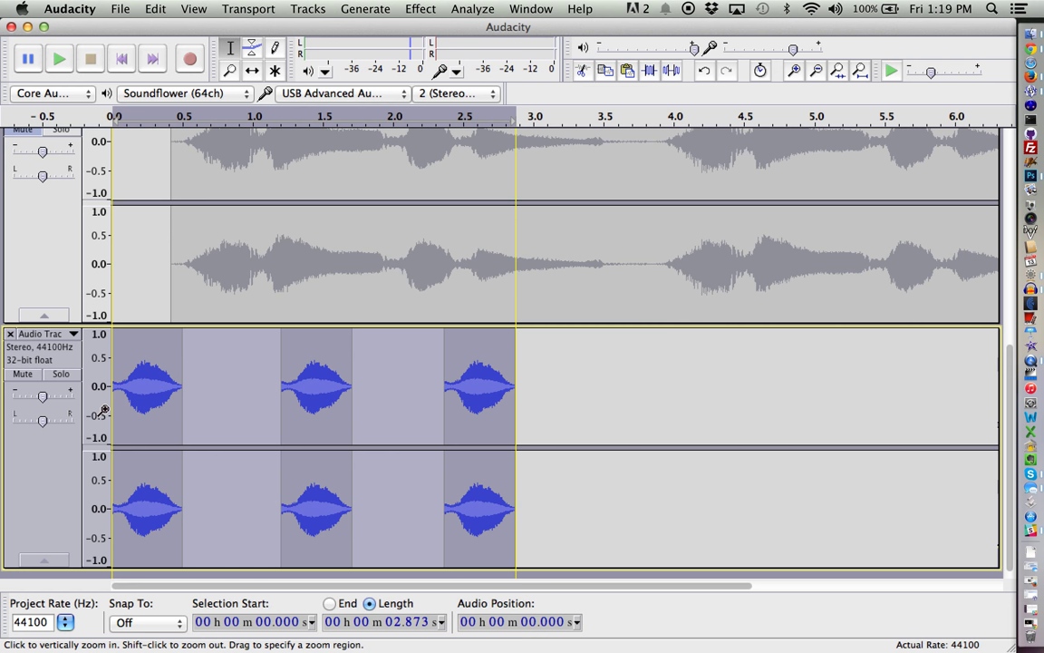
# - Paste the three-clip group again at 3.65 s, giving six evenly spaced copies
pyautogui.click(626, 394)
pyautogui.press('cmd+v')
pyautogui.scroll(-1, 776, 432)
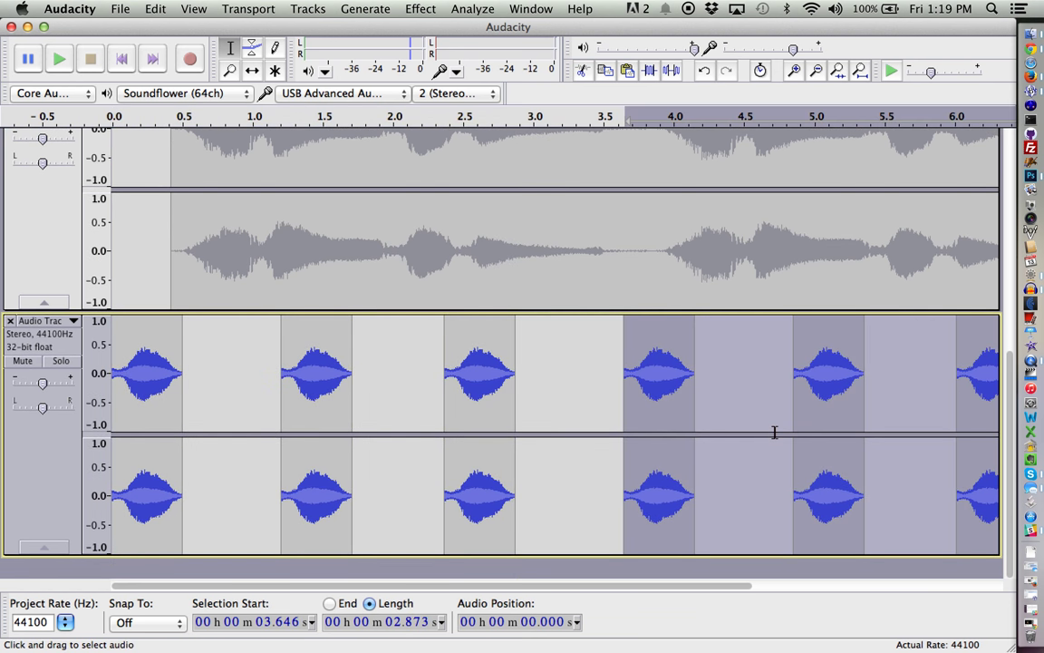
pyautogui.click(742, 591)
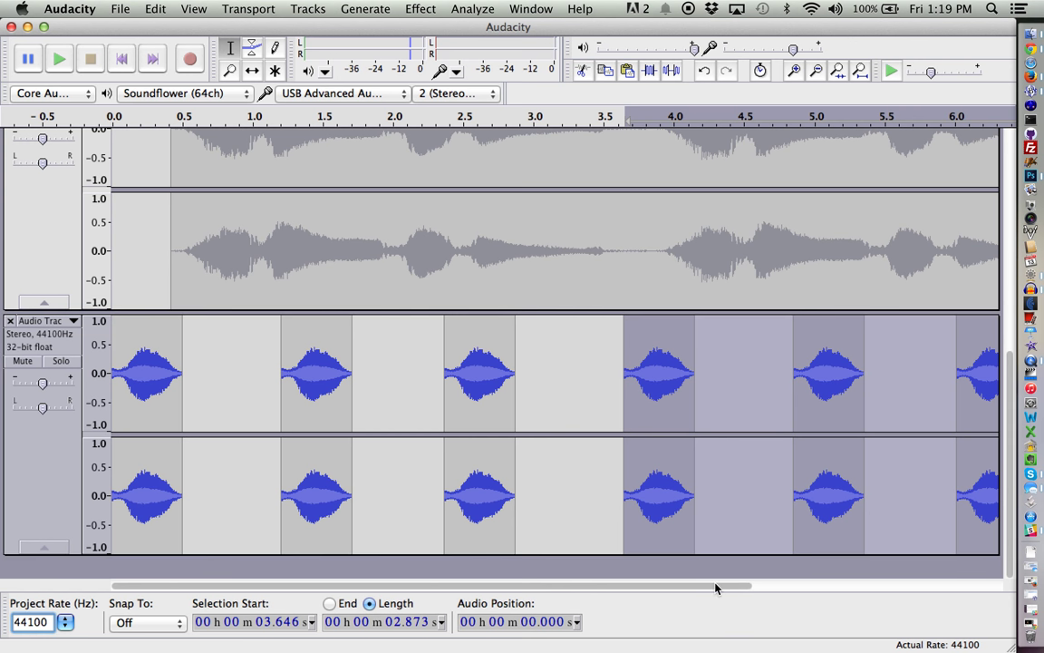
pyautogui.moveTo(715, 589); pyautogui.dragTo(513, 585)
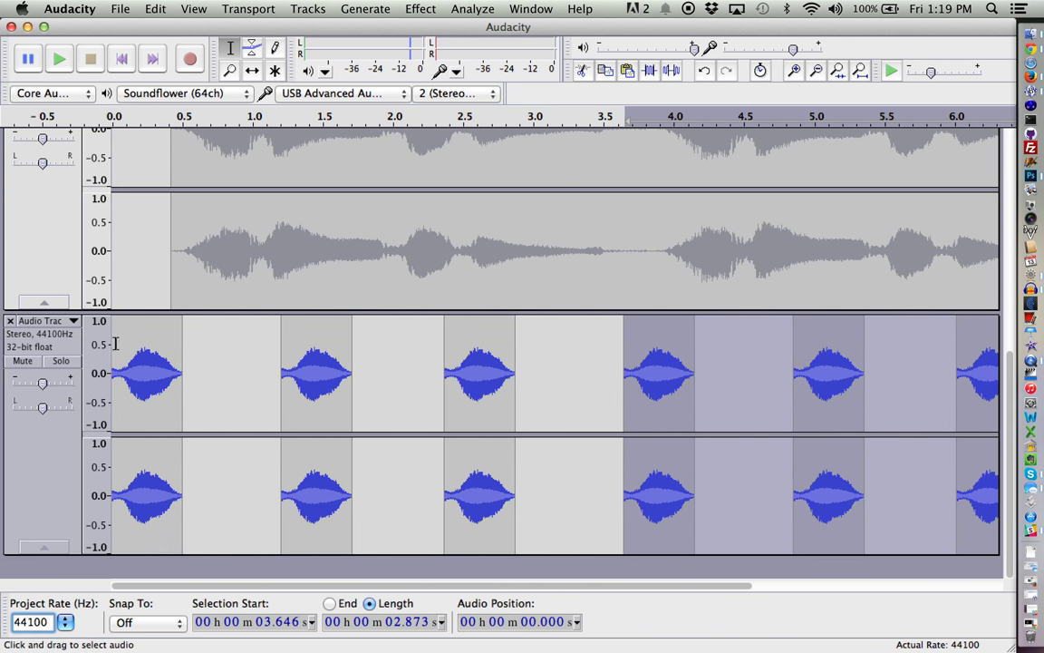
# - Play the rhythmic track from the start and select the whole lower track
pyautogui.click(121, 58)
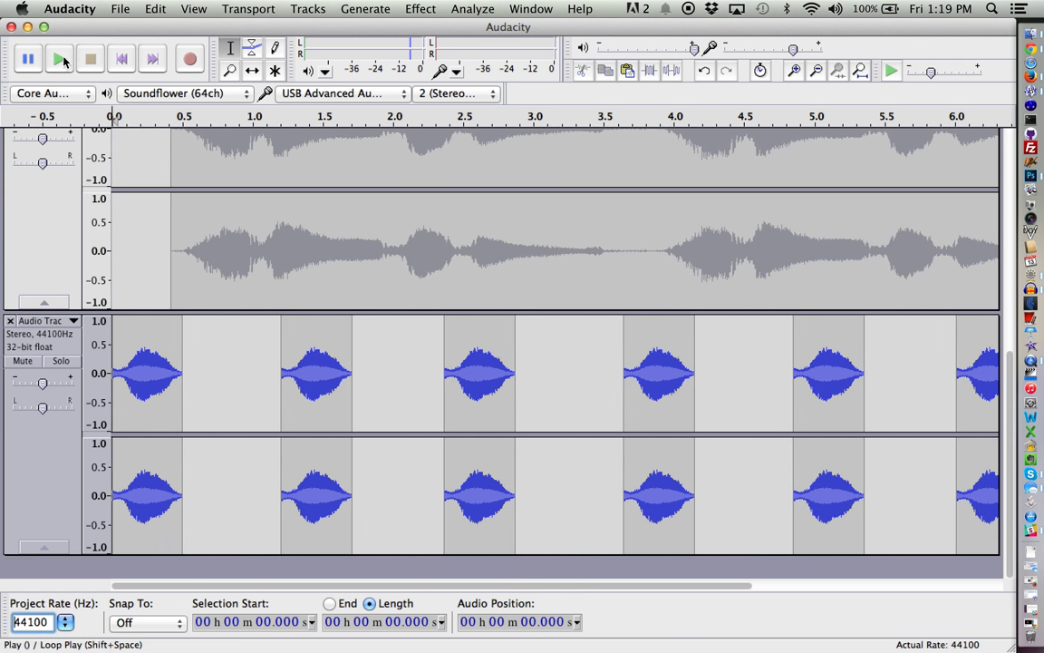
pyautogui.click(62, 59)
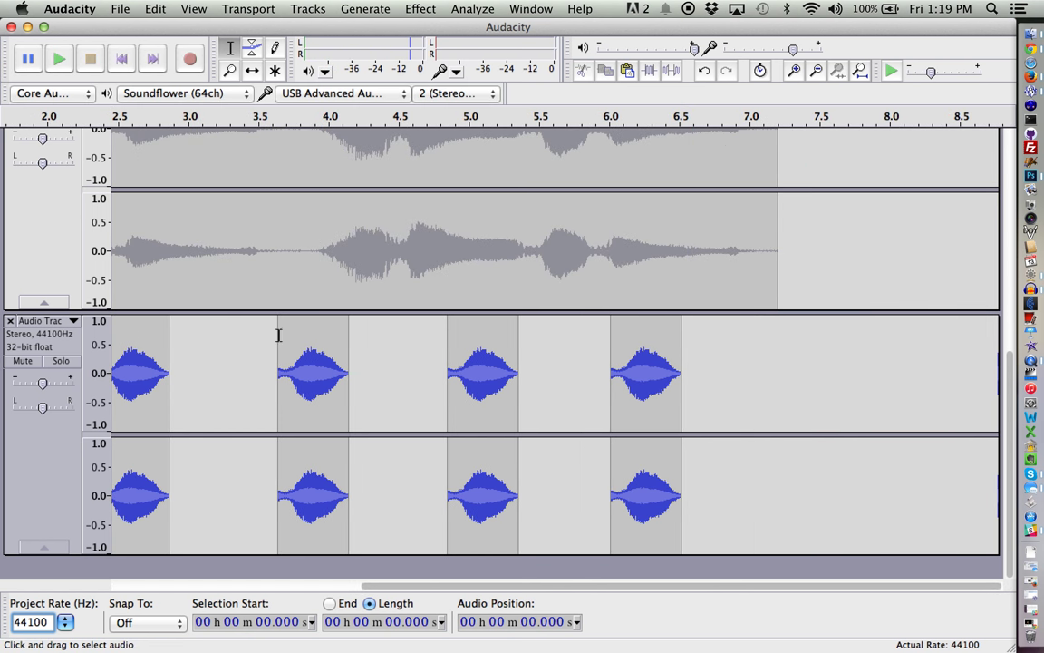
pyautogui.moveTo(710, 367); pyautogui.dragTo(22, 371)
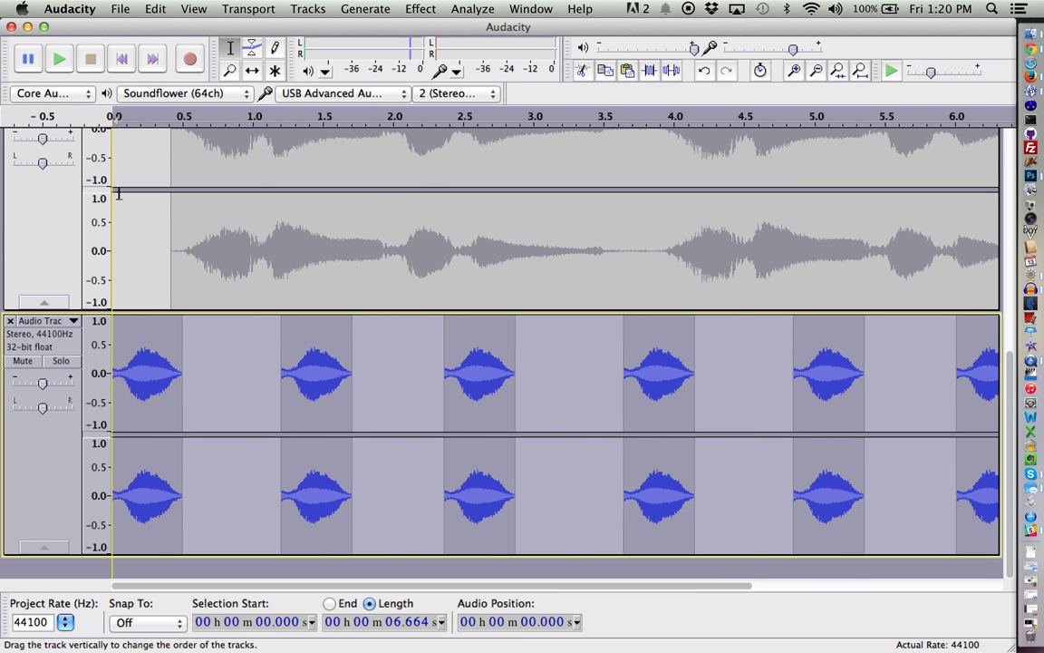
# - Preview the Phaser effect on the rhythmic track, then cancel without applying it
pyautogui.click(423, 8)
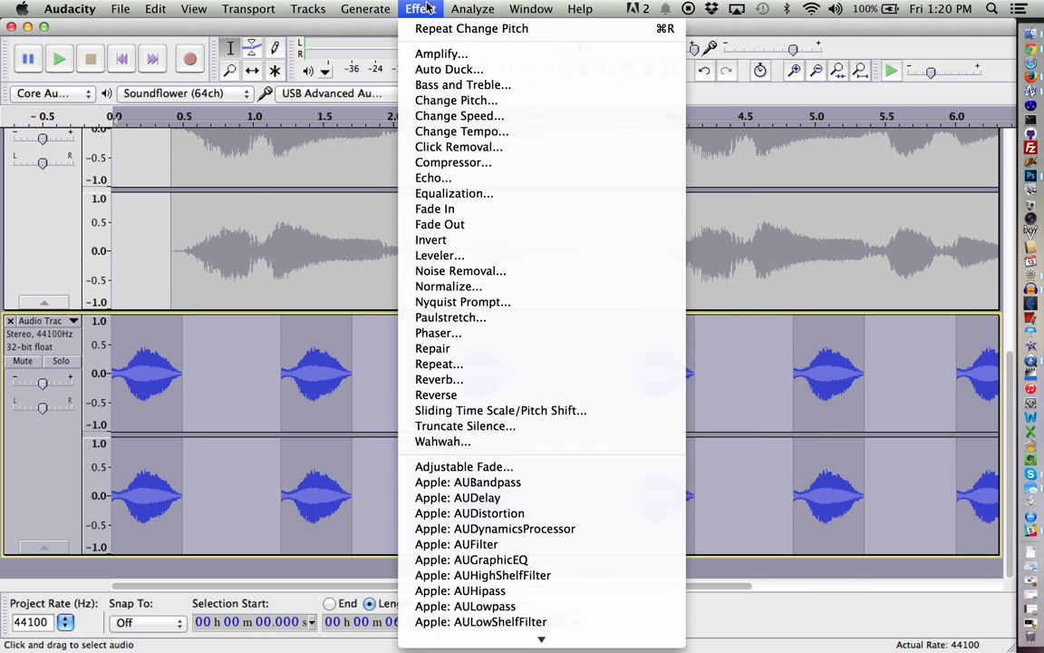
pyautogui.click(465, 335)
pyautogui.click(396, 422)
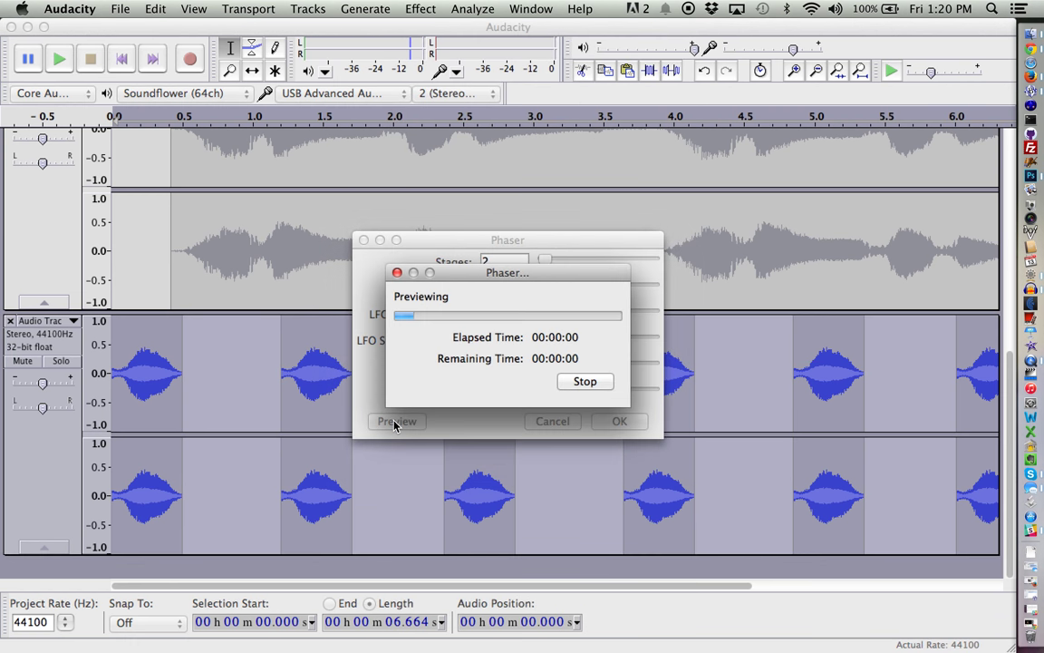
pyautogui.click(585, 382)
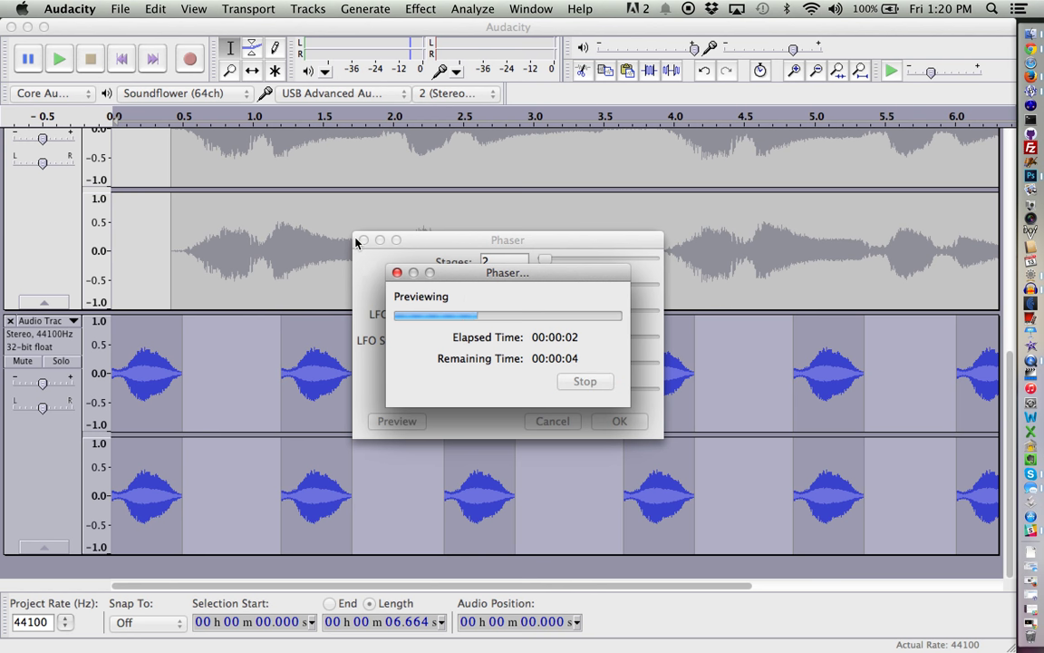
pyautogui.click(365, 240)
pyautogui.click(420, 9)
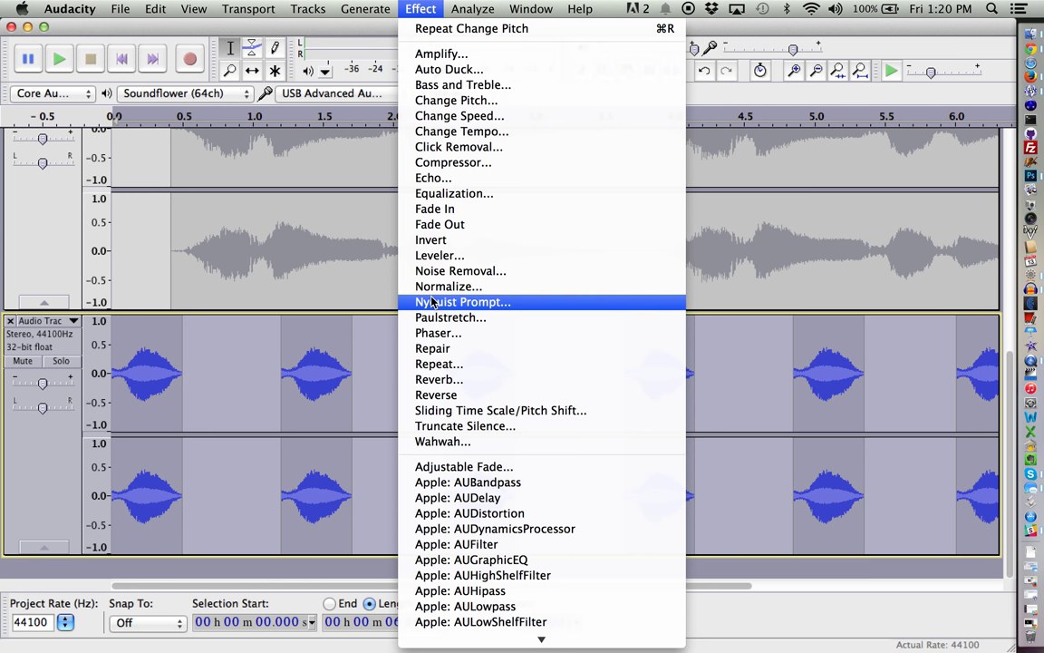
# - Apply Reverb with 84% room size to the rhythmic track and play it from near 0 s
pyautogui.click(426, 382)
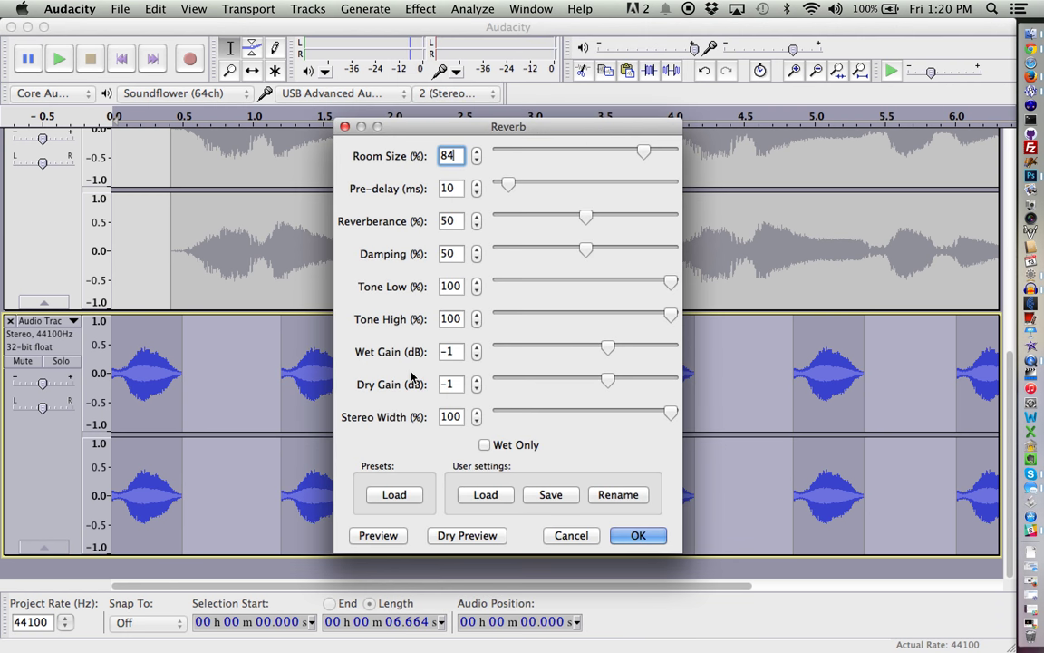
pyautogui.click(638, 536)
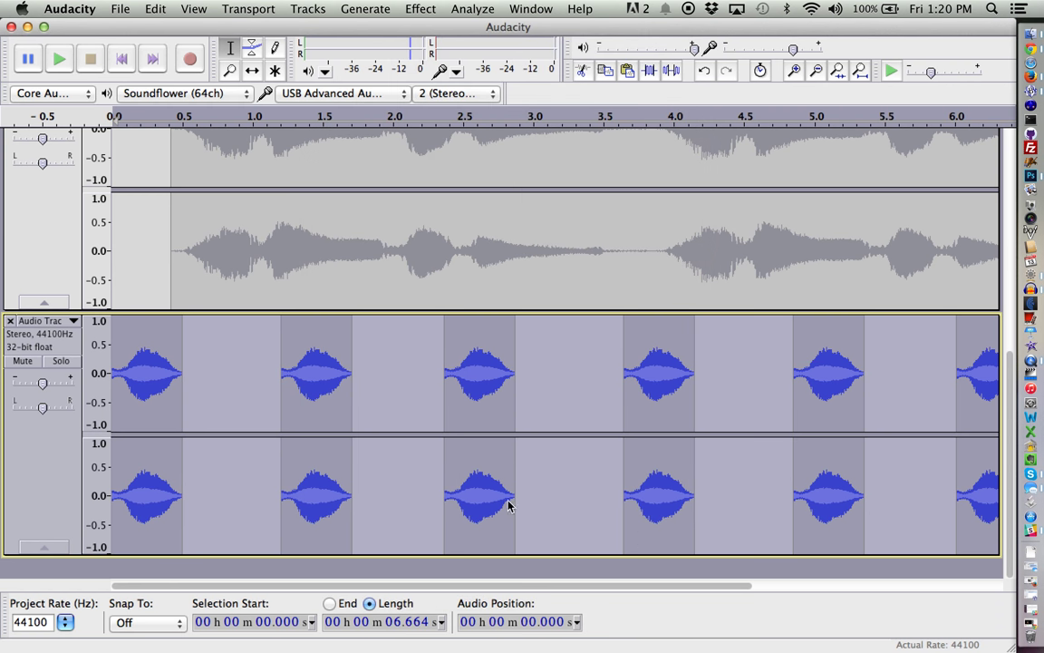
pyautogui.click(121, 379)
pyautogui.press('space')
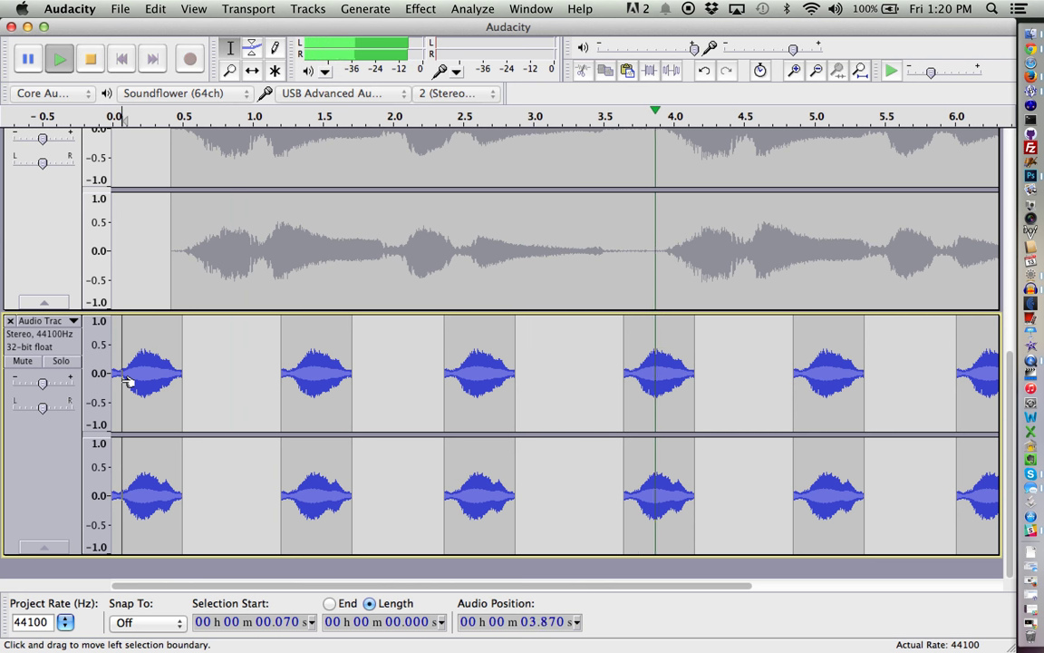
pyautogui.press('space')
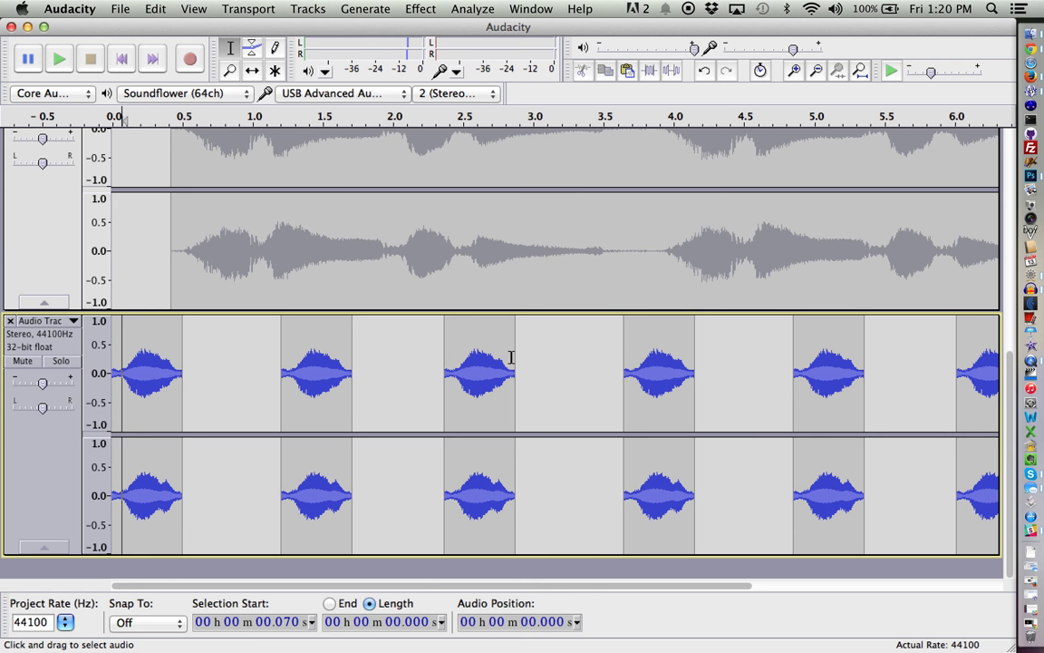
pyautogui.moveTo(516, 357); pyautogui.dragTo(445, 356)
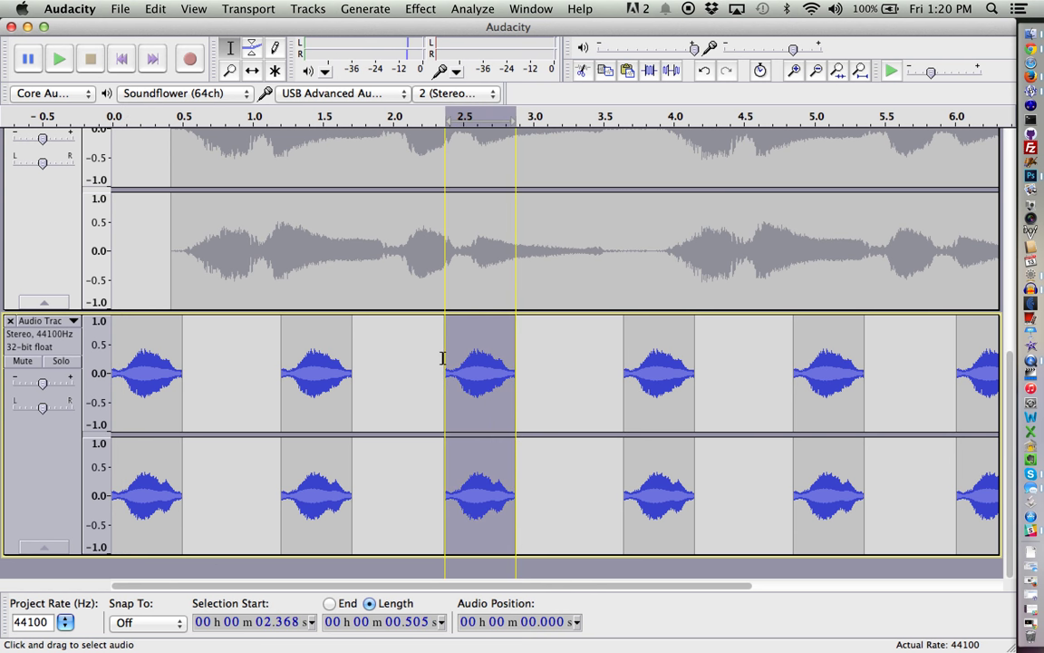
# - Lower the third short clip's pitch by about 28% to A#/Bb 3 with Change Pitch
pyautogui.click(419, 8)
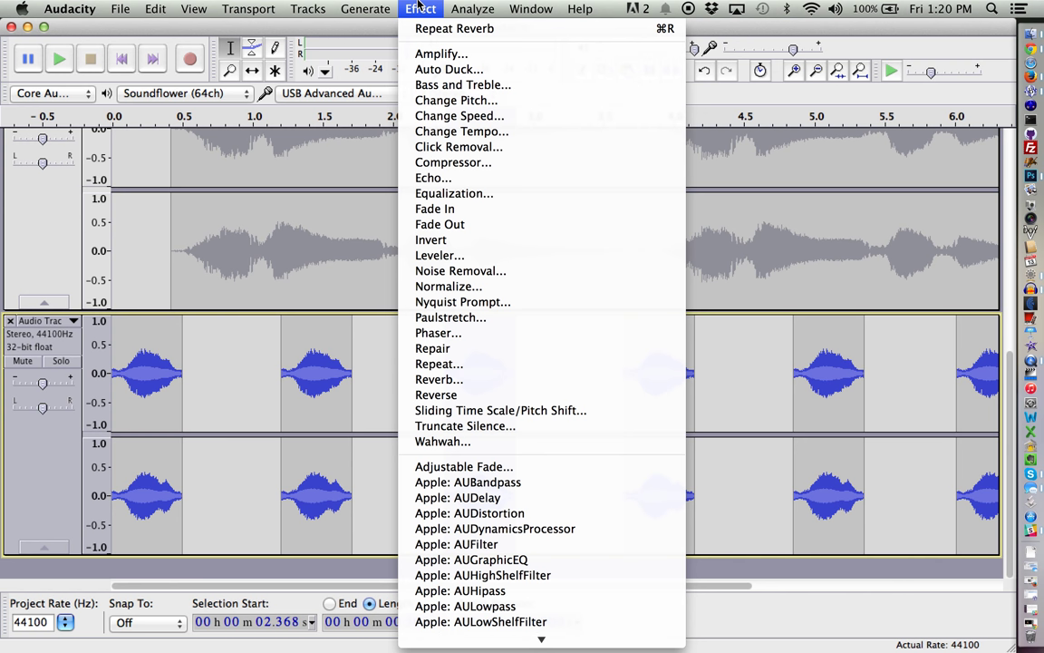
pyautogui.click(454, 99)
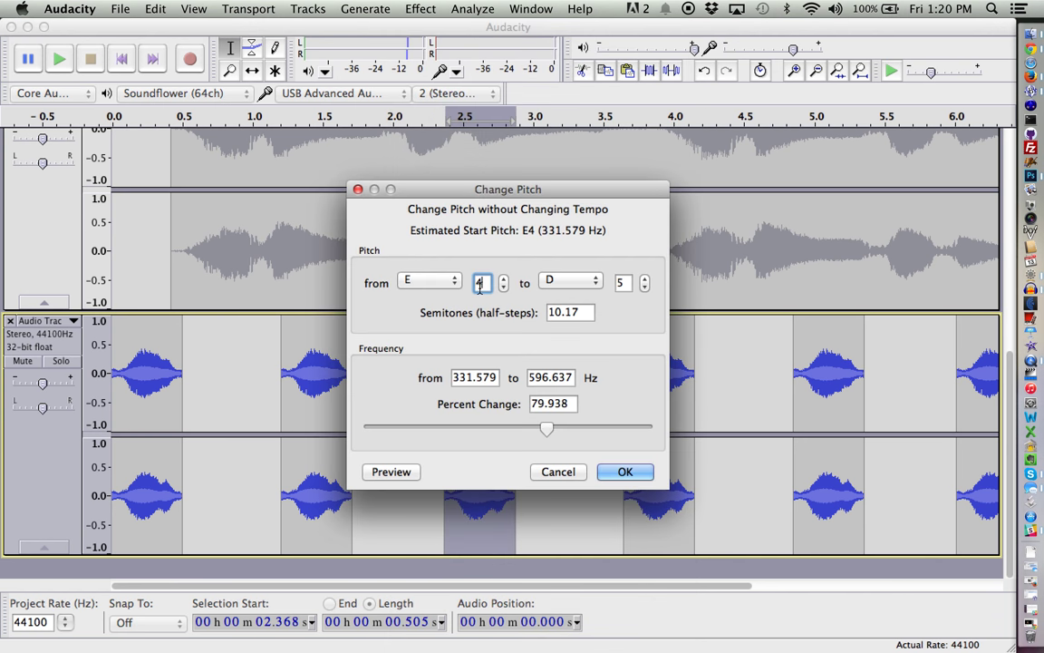
pyautogui.moveTo(543, 427); pyautogui.dragTo(469, 430)
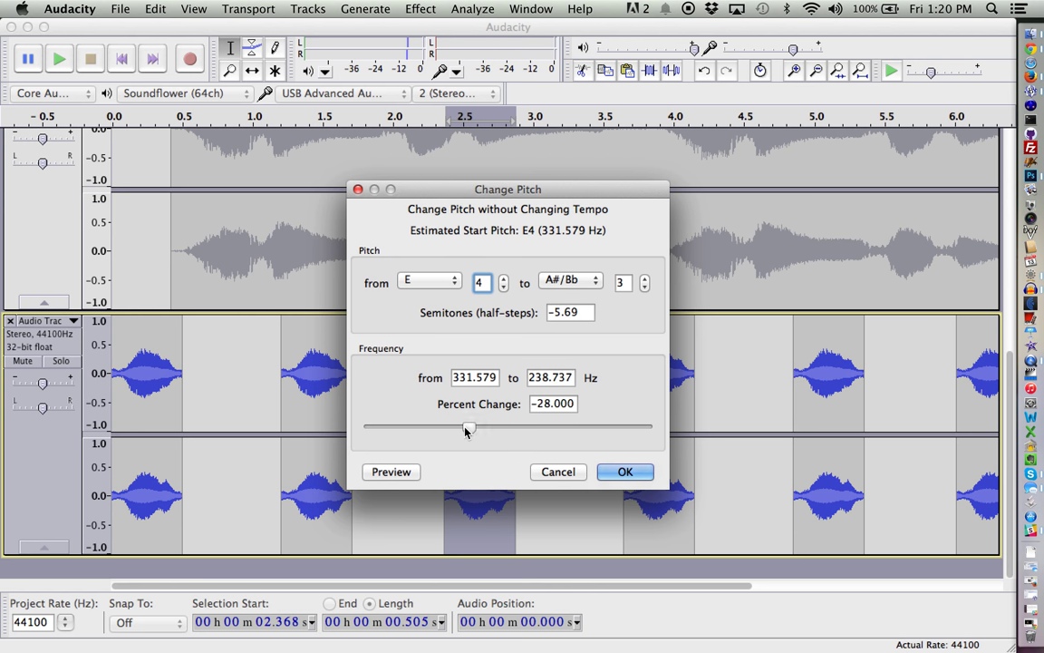
pyautogui.click(628, 471)
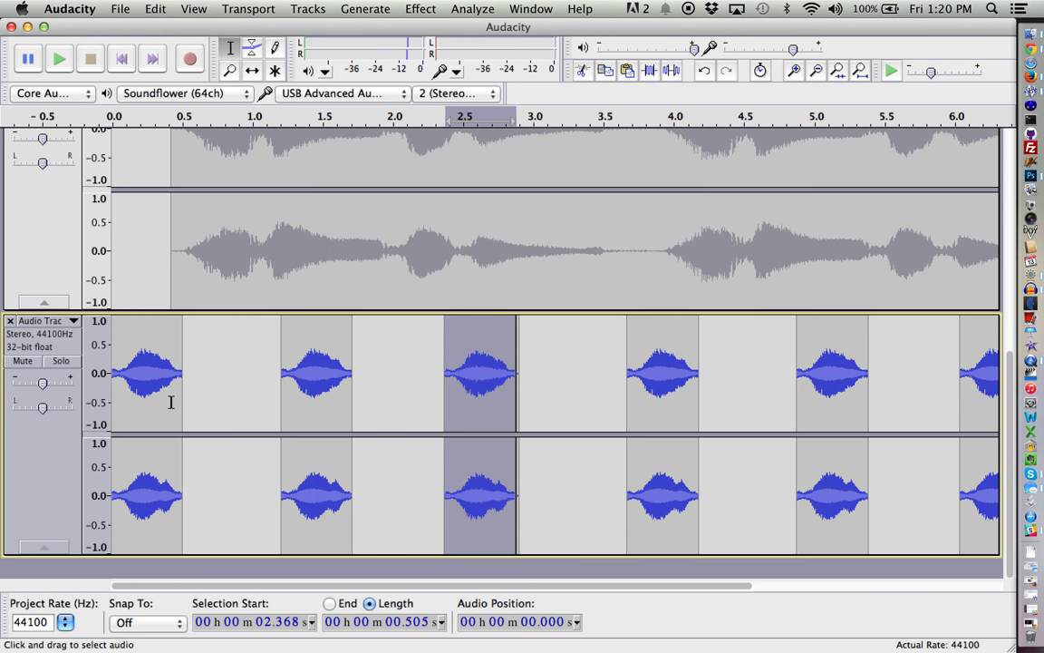
# - Play the track from the start to hear the lowered clip, then select the 6.04 s clip
pyautogui.click(112, 396)
pyautogui.press('space')
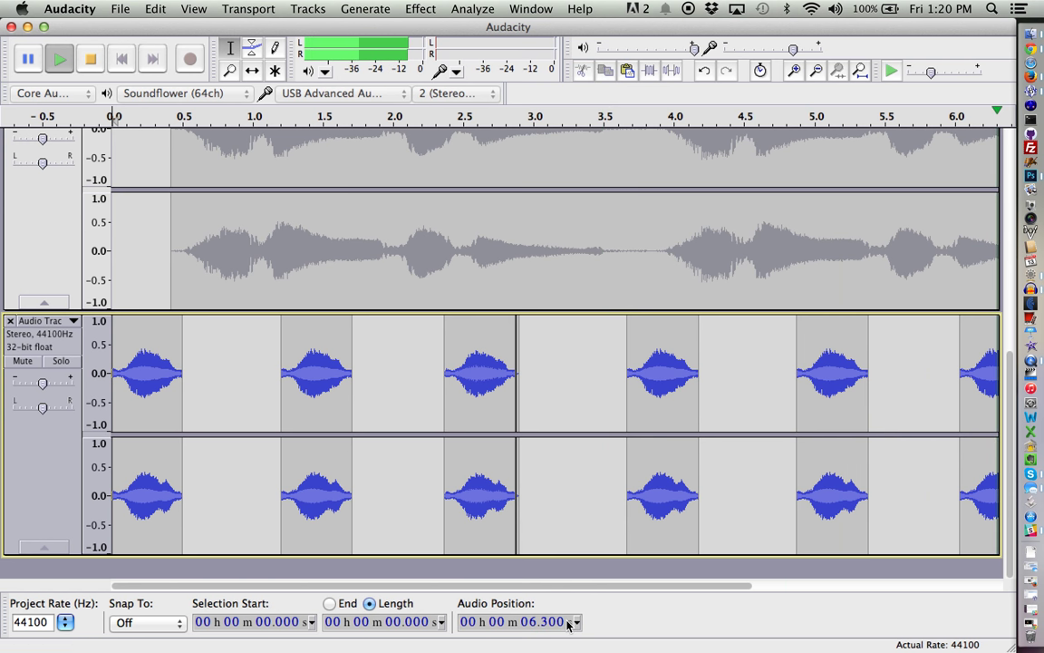
pyautogui.press('space')
pyautogui.moveTo(492, 587); pyautogui.dragTo(623, 585)
pyautogui.moveTo(854, 356); pyautogui.dragTo(781, 356)
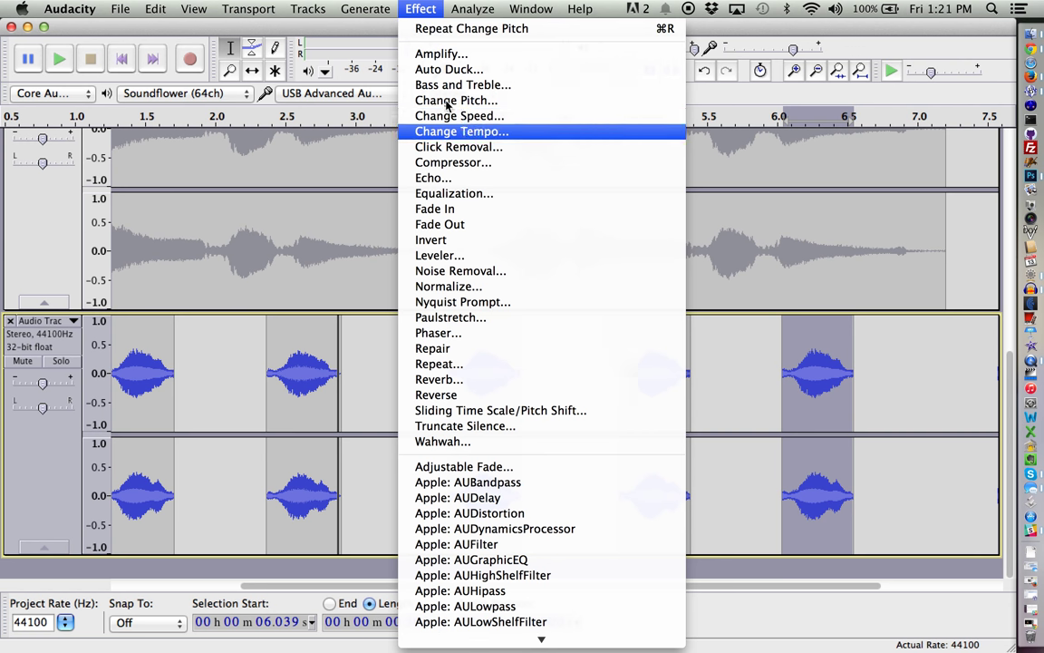
# - Repeat the -28% pitch change on the 6.04 s clip and play the rhythmic track from the start
pyautogui.click(444, 30)
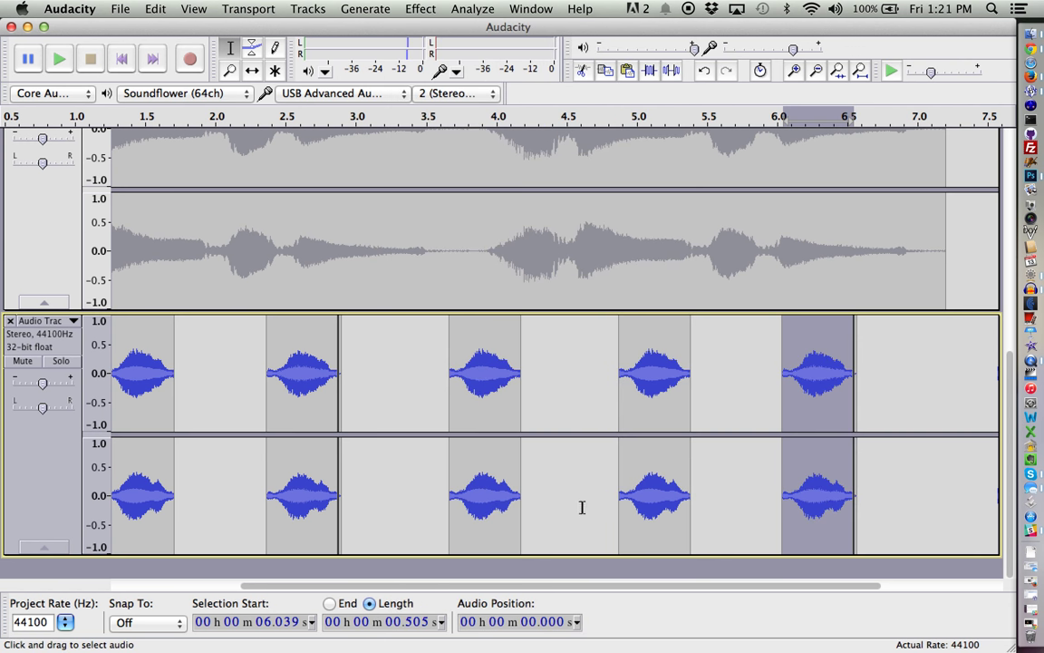
pyautogui.moveTo(502, 587); pyautogui.dragTo(317, 592)
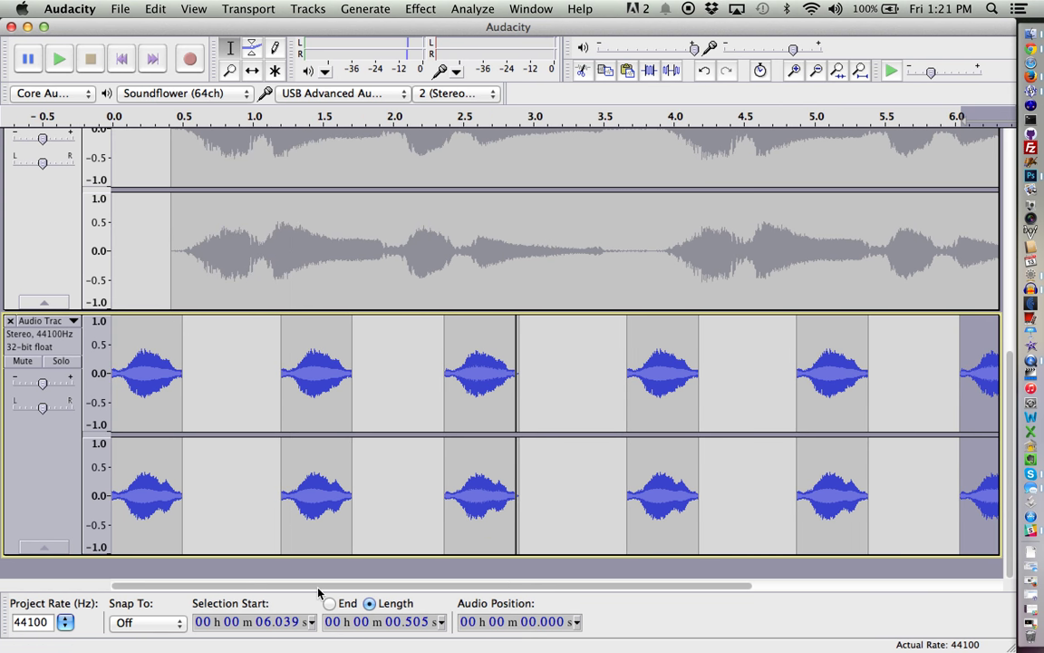
pyautogui.click(121, 59)
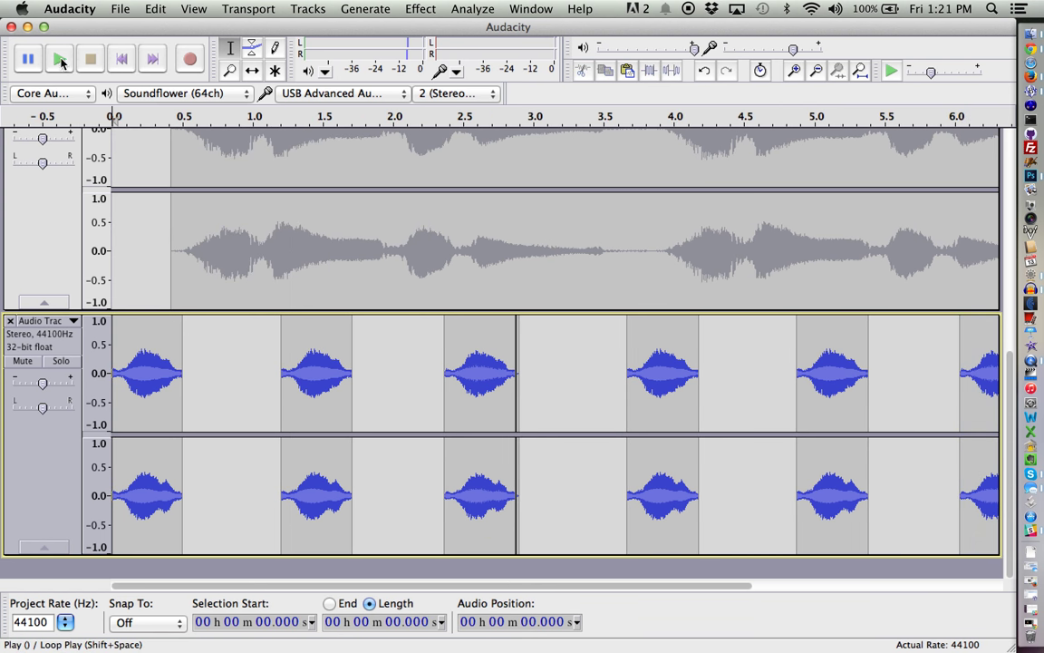
pyautogui.click(59, 60)
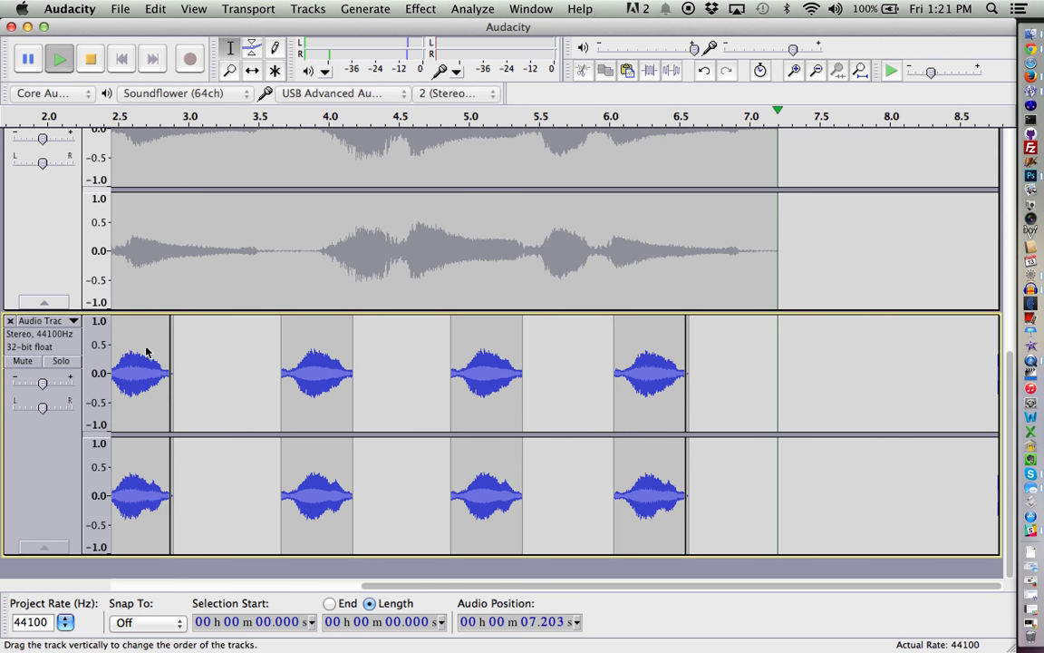
pyautogui.moveTo(406, 586); pyautogui.dragTo(144, 586)
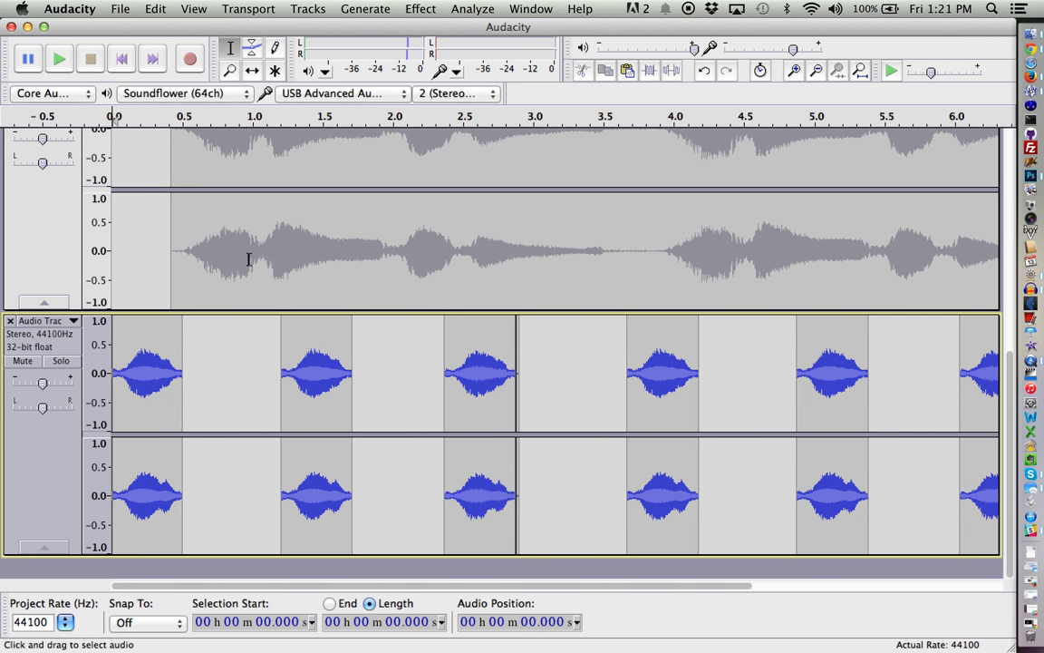
# - Make the upper stereo track taller and unmute the lower, upper and harp tracks
pyautogui.moveTo(233, 316); pyautogui.dragTo(233, 411)
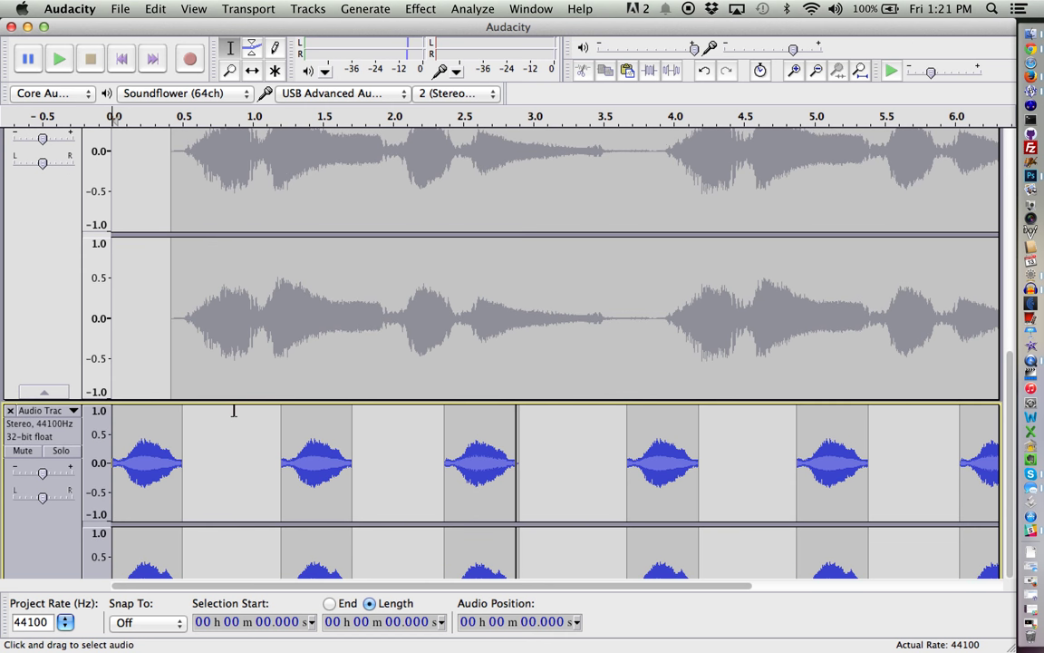
pyautogui.scroll(-2, 83, 192)
pyautogui.scroll(8, 95, 209)
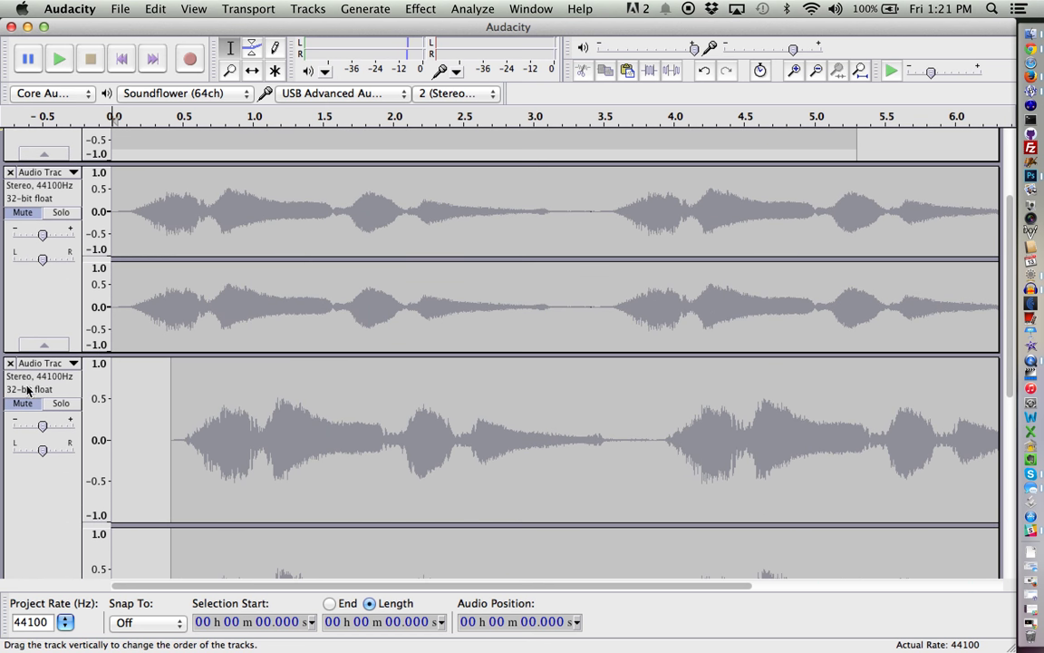
pyautogui.click(23, 402)
pyautogui.click(22, 211)
pyautogui.scroll(3, 23, 211)
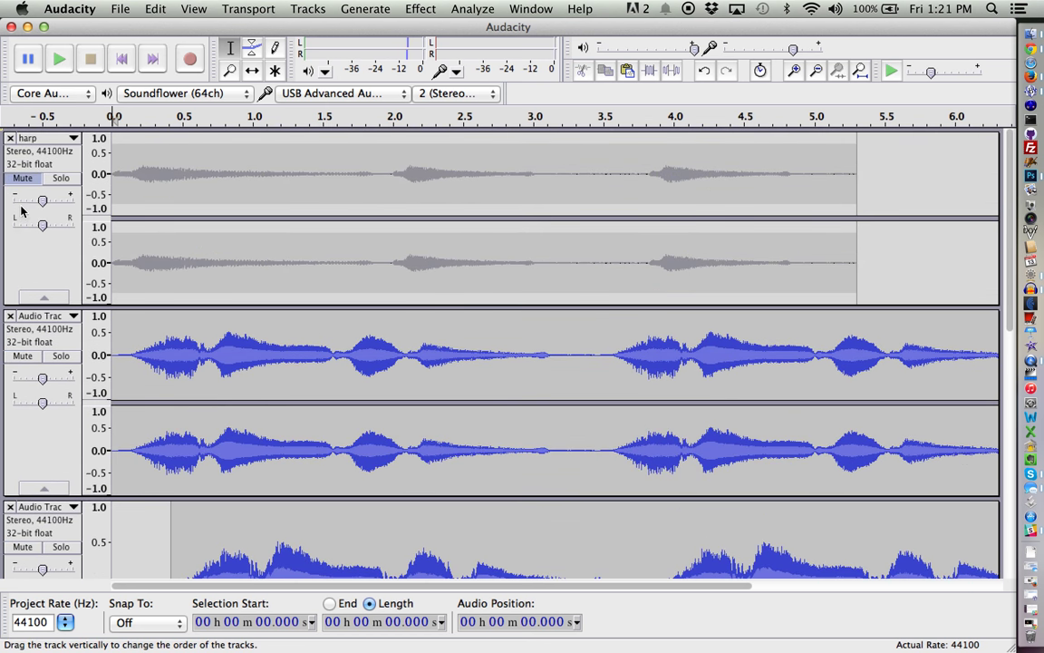
pyautogui.click(22, 177)
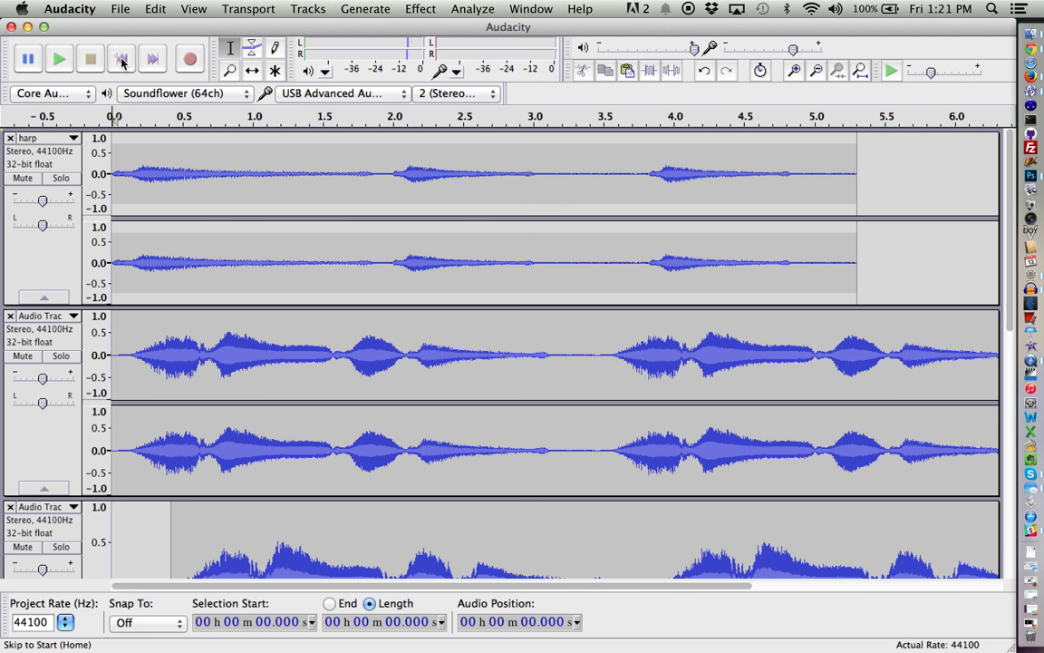
# - Play the full mix from the beginning, then select the second track from 3.55 s to its end
pyautogui.click(59, 62)
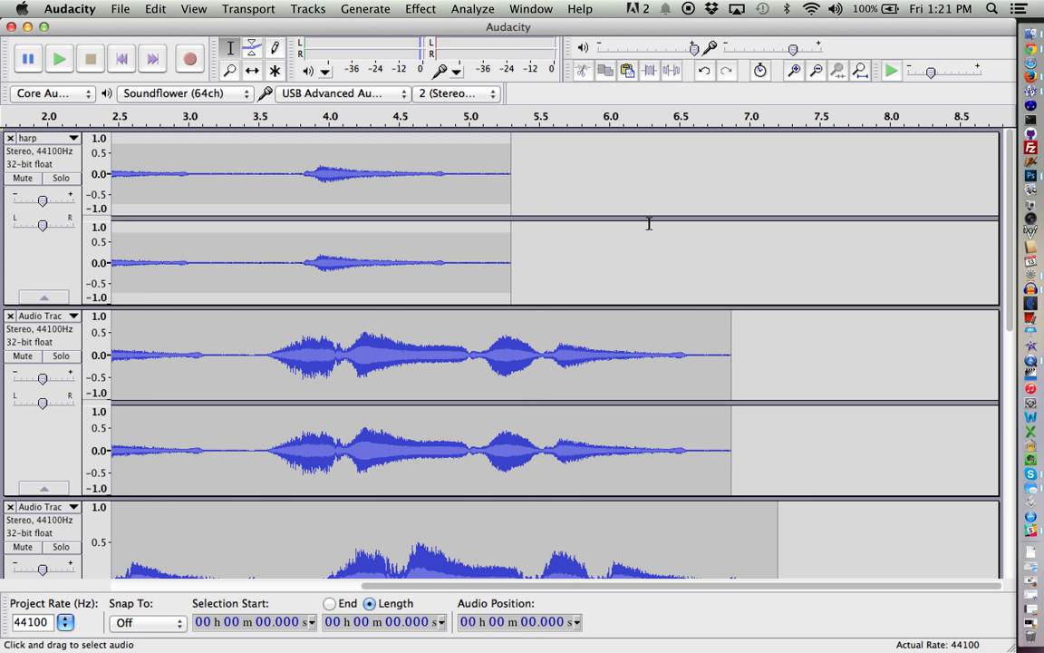
pyautogui.click(122, 59)
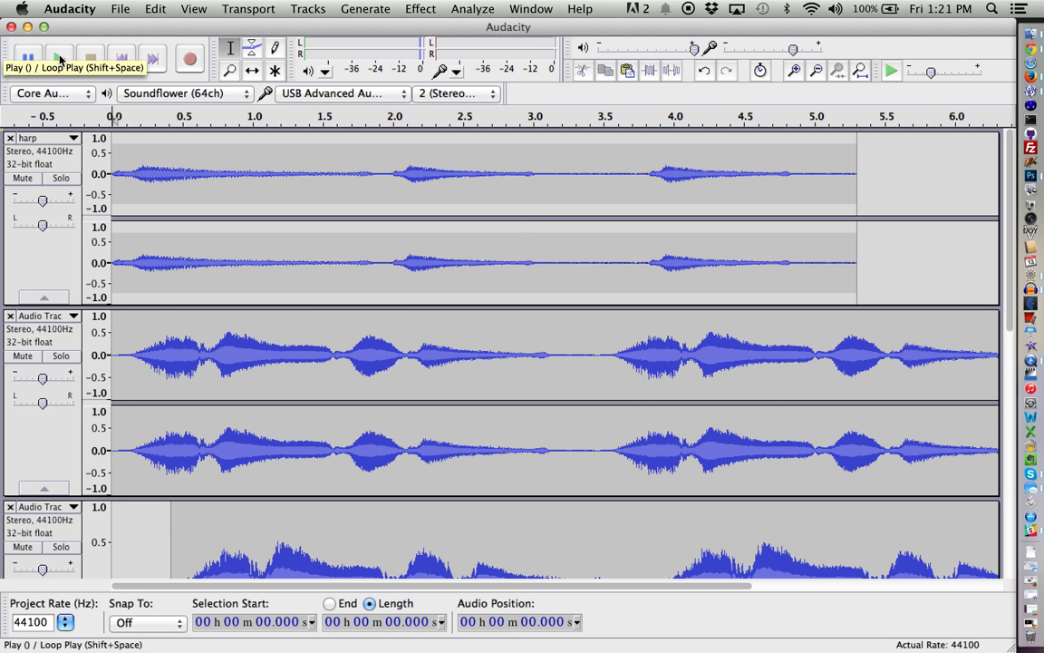
pyautogui.click(60, 59)
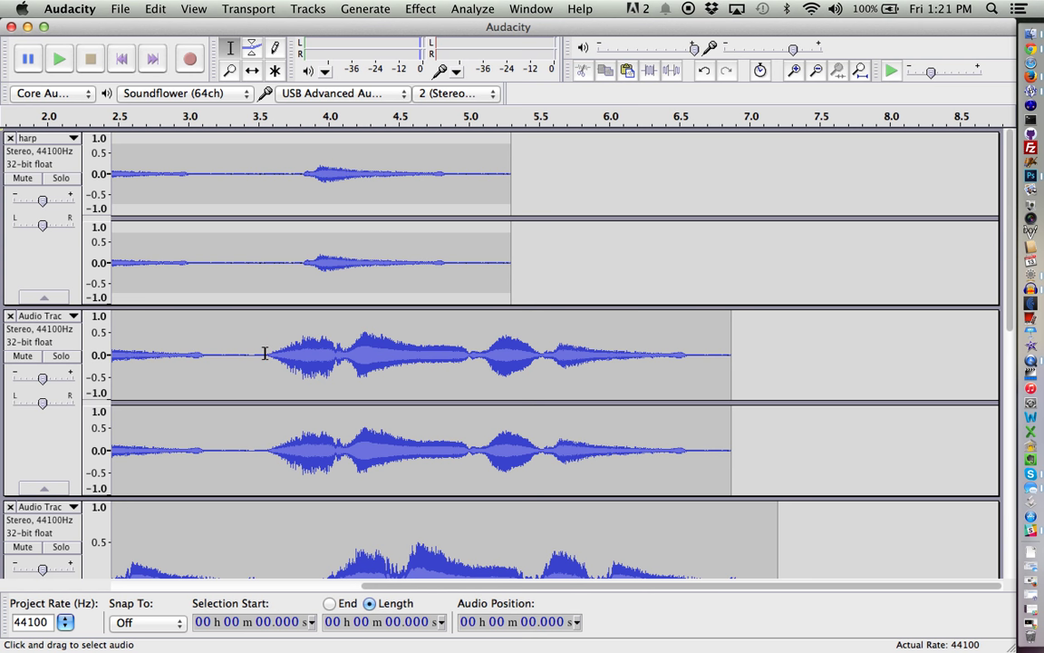
pyautogui.moveTo(264, 352); pyautogui.dragTo(730, 351)
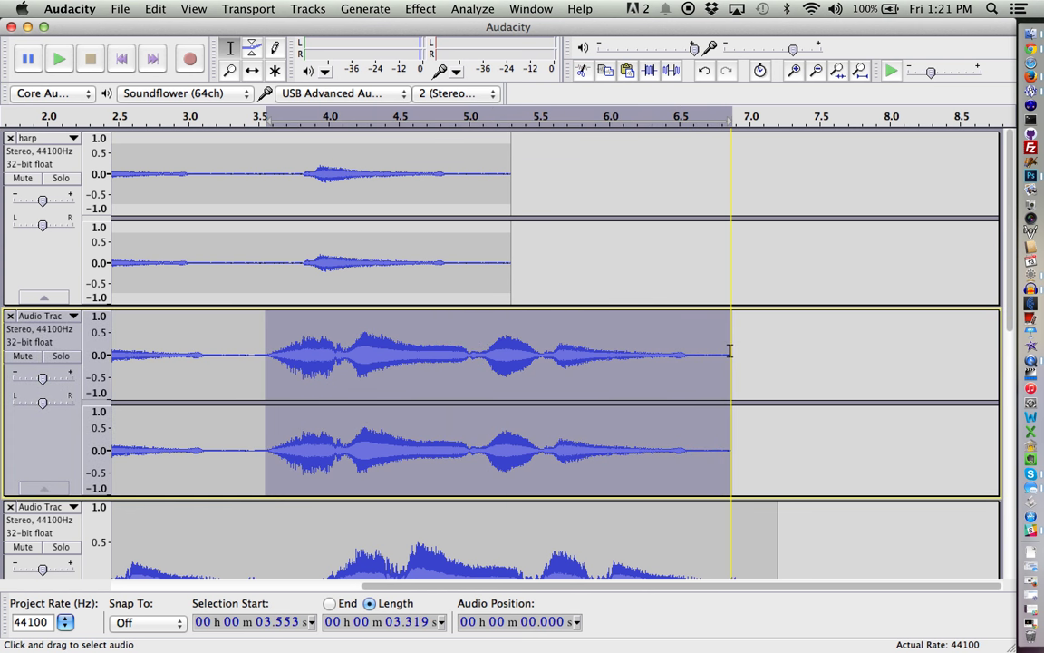
# - Reverse the second track's audio from 3.55 s to its end and play the whole mix from the start
pyautogui.click(423, 8)
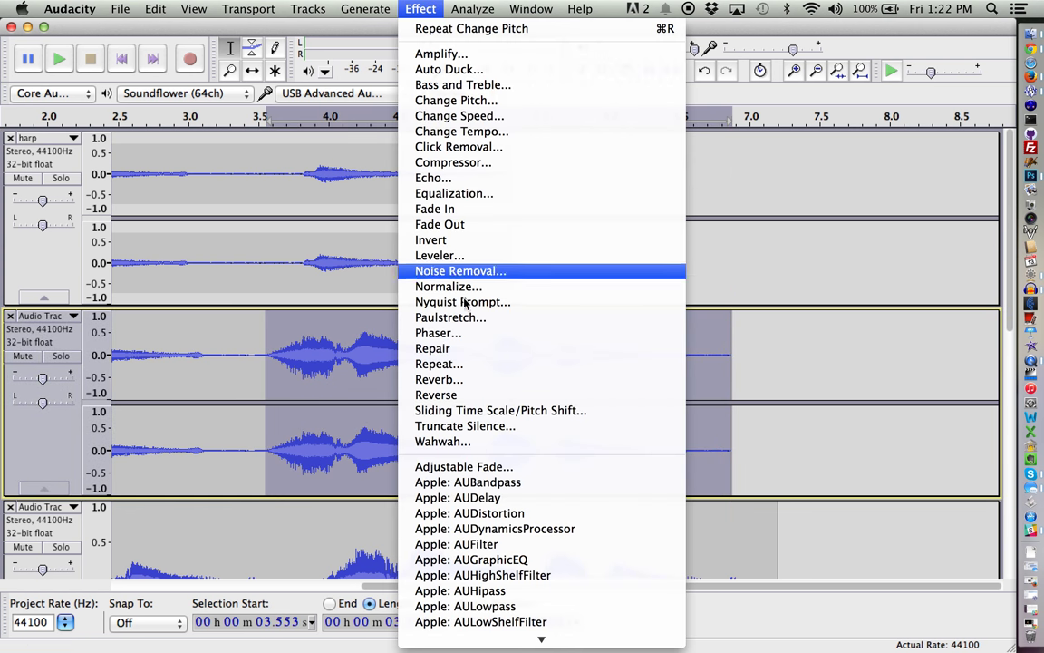
pyautogui.click(467, 396)
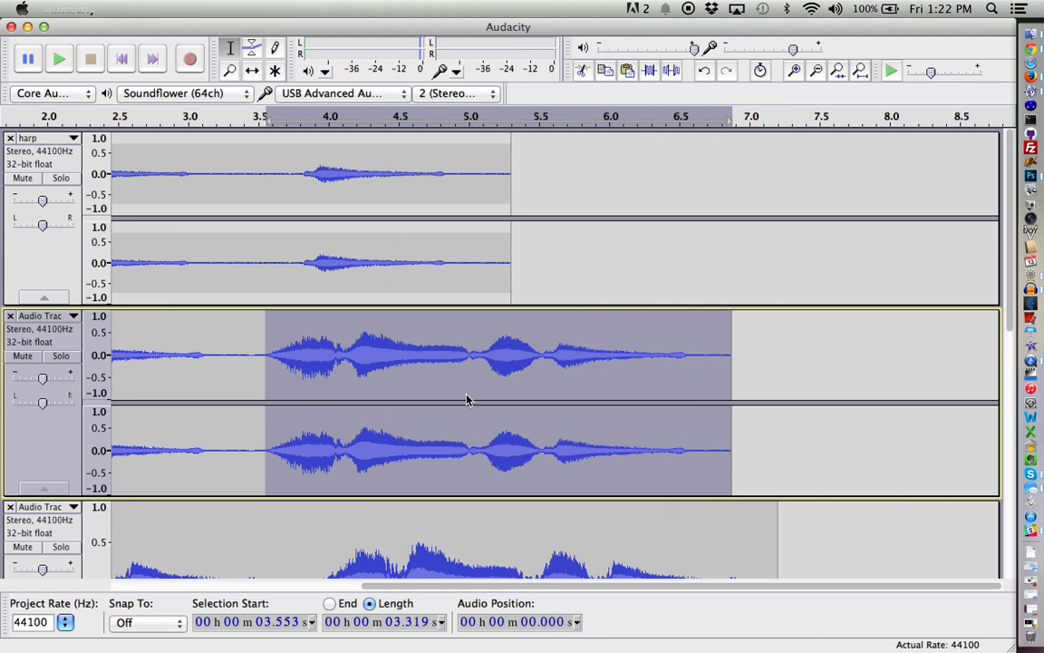
pyautogui.press('space')
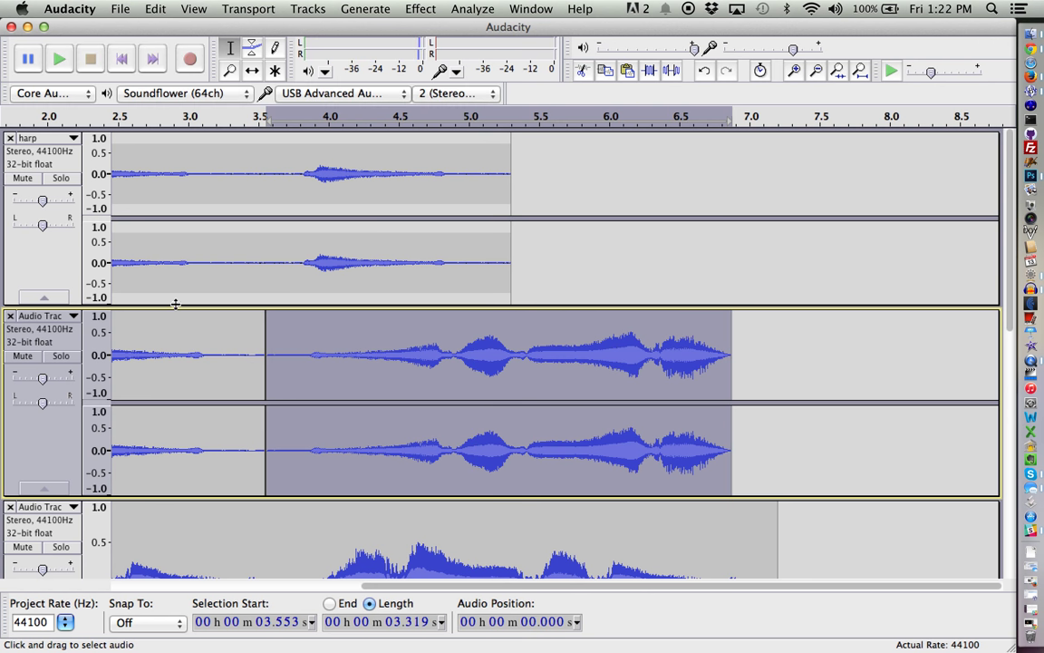
pyautogui.click(122, 58)
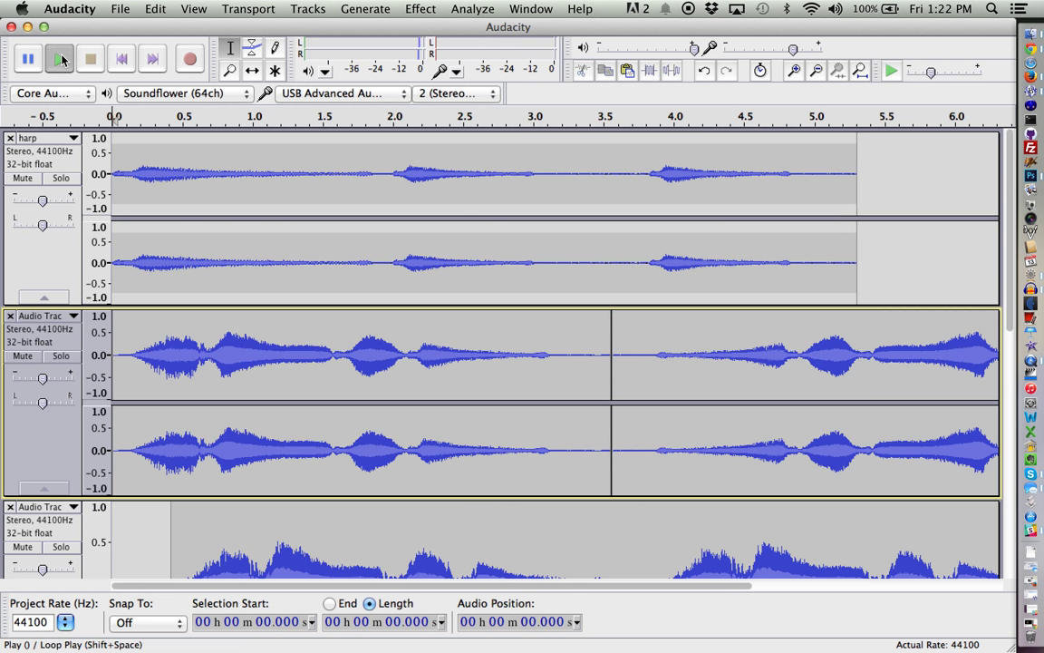
pyautogui.click(59, 59)
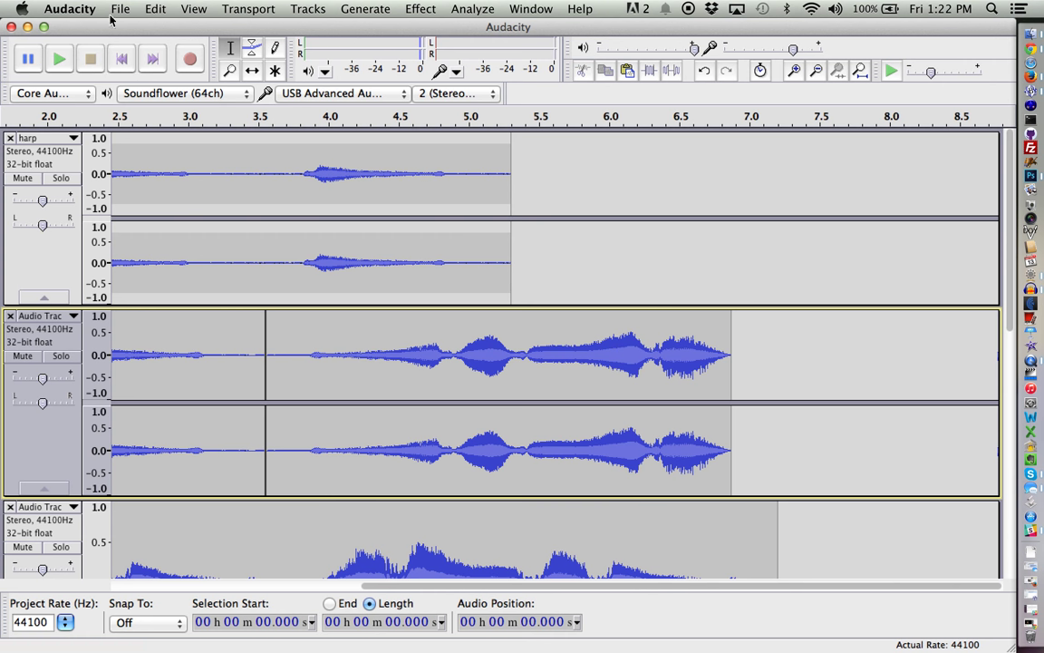
pyautogui.moveTo(182, 29); pyautogui.dragTo(191, 32)
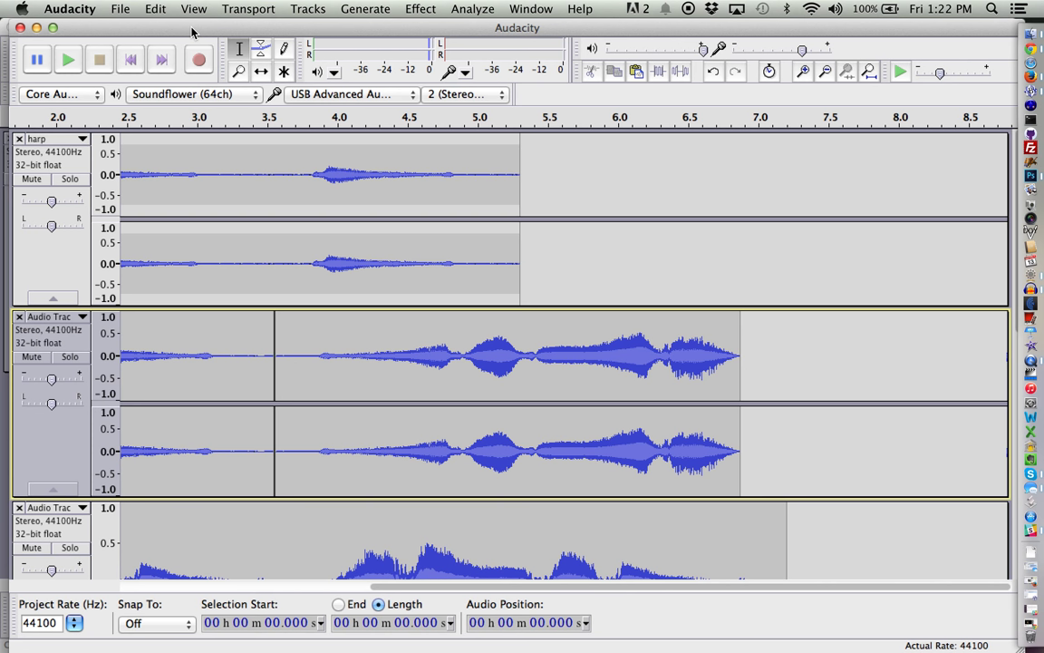
# - Switch to the harp project window and audition the harp recording from near its beginning
pyautogui.click(531, 10)
pyautogui.click(535, 93)
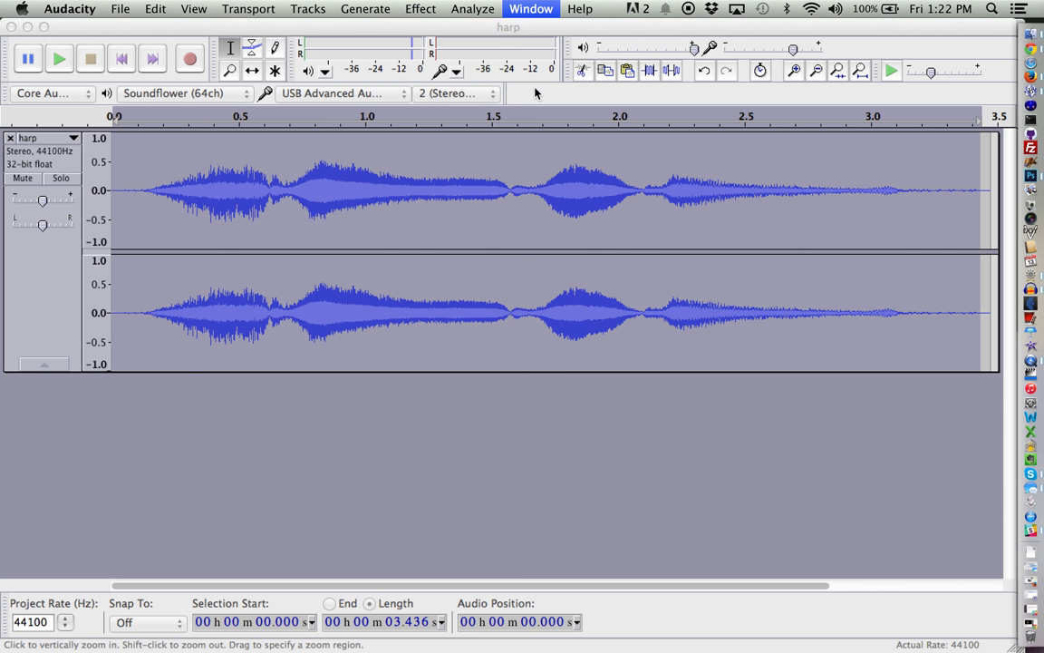
pyautogui.click(518, 188)
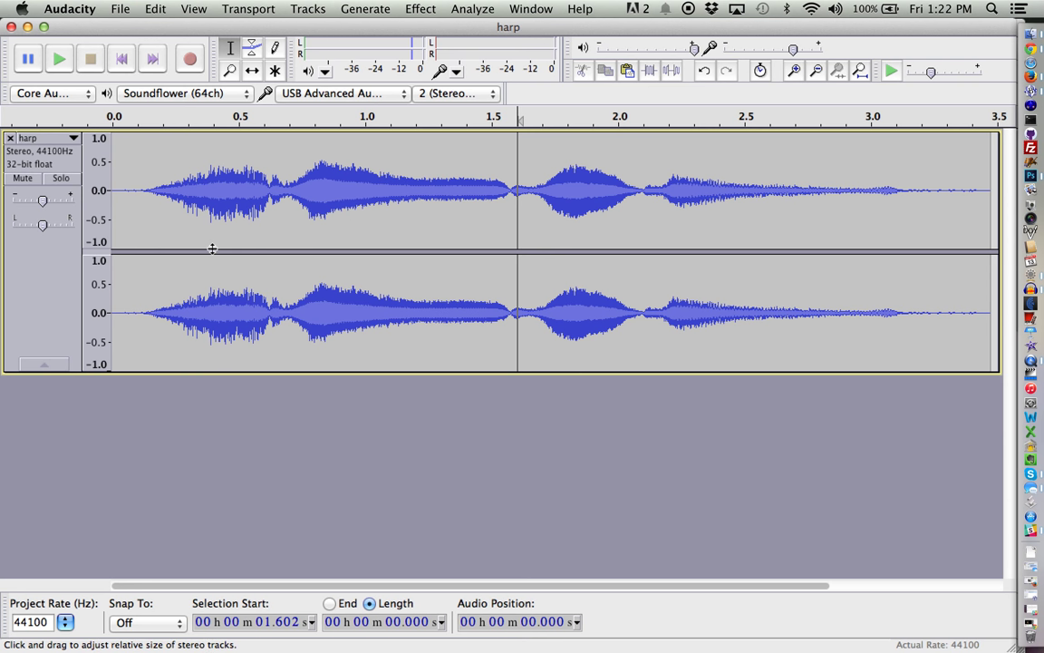
pyautogui.click(167, 195)
pyautogui.press('space')
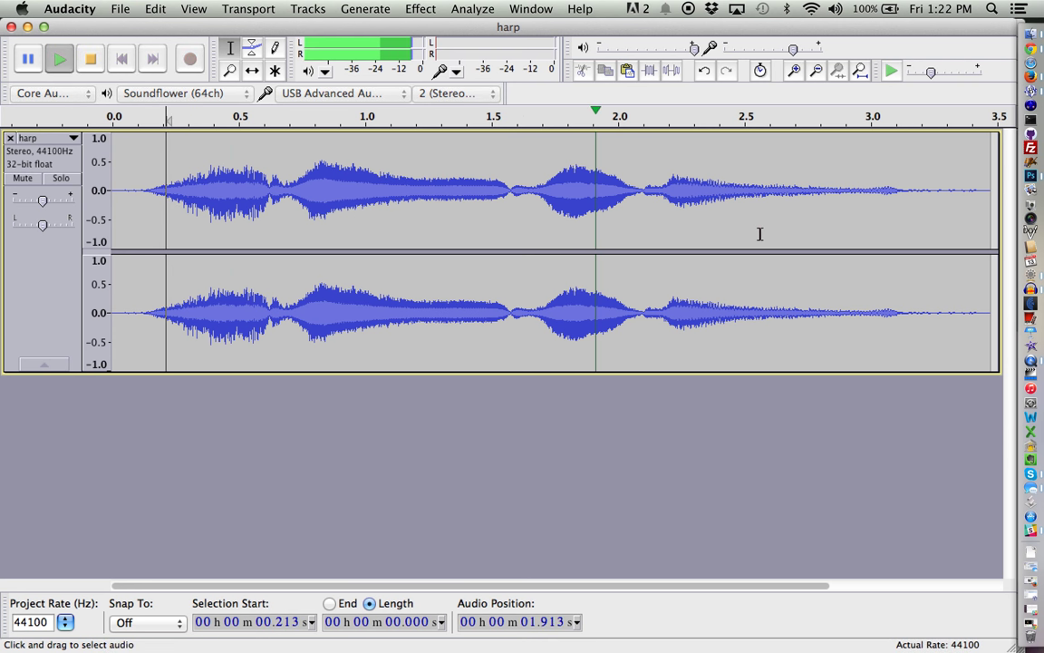
pyautogui.press('space')
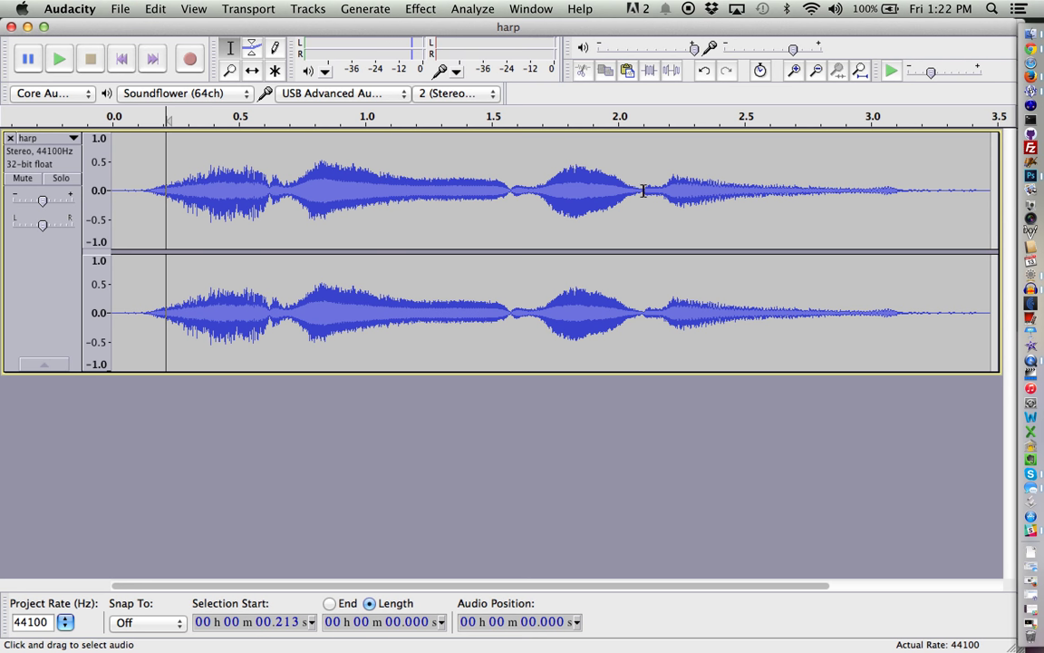
# - Select and audition the harp note from 1.579 s to about 2.12 s, then return to the composition
pyautogui.moveTo(646, 192); pyautogui.dragTo(689, 193)
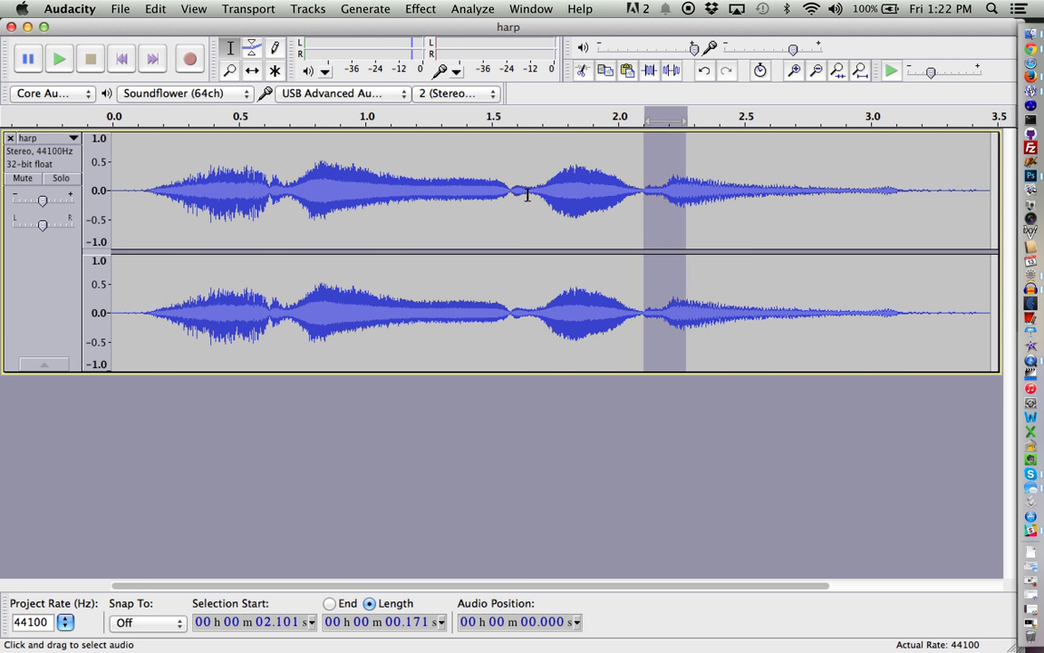
pyautogui.moveTo(514, 192); pyautogui.dragTo(649, 191)
pyautogui.press('space')
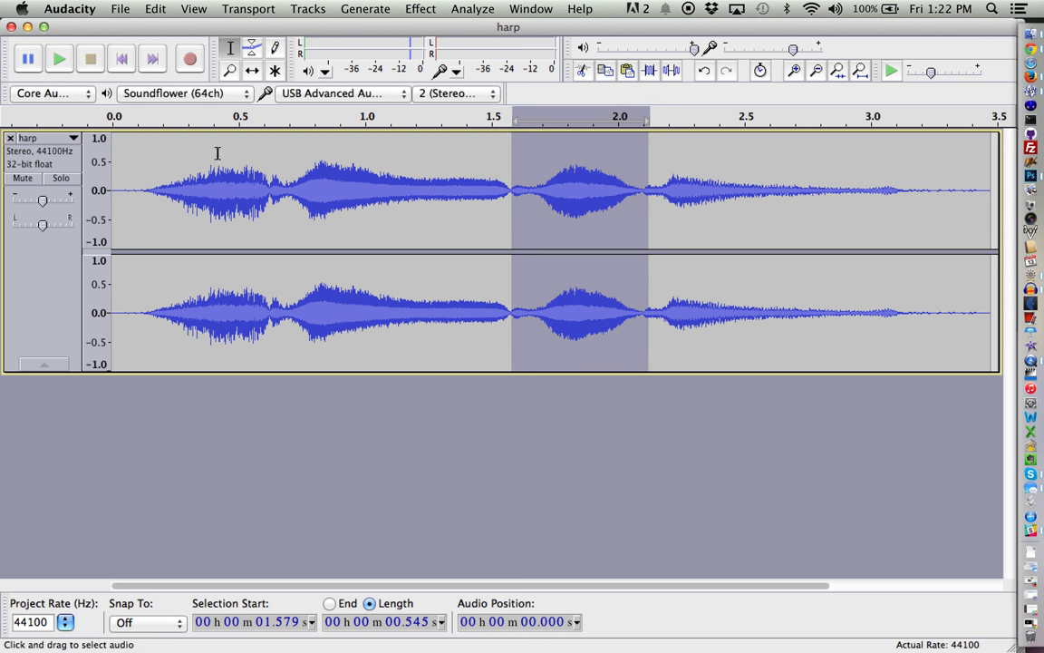
pyautogui.moveTo(188, 27); pyautogui.dragTo(188, 35)
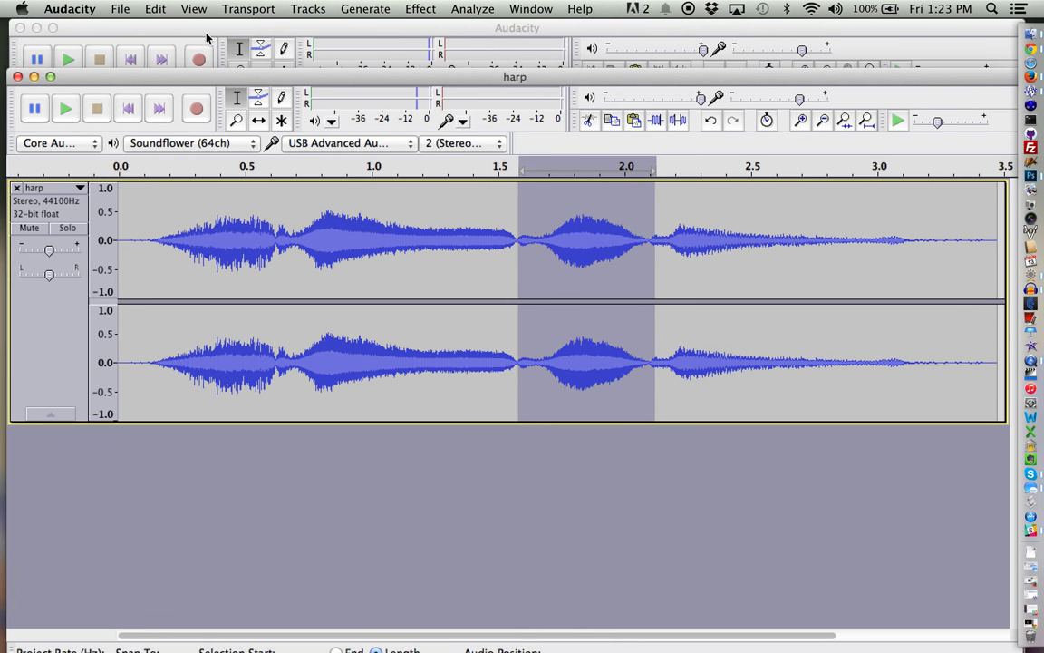
pyautogui.click(188, 22)
# - Paste three copies of the harp note from 6.570 s onward, then play the rhythm from 5.671 s
pyautogui.scroll(-5, 258, 393)
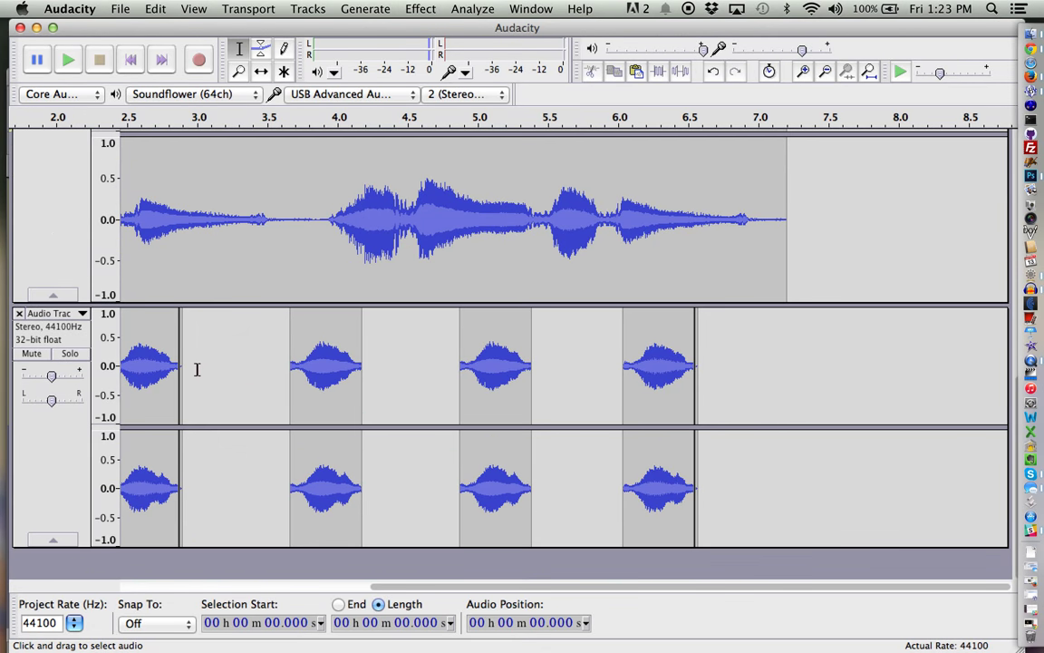
pyautogui.click(699, 379)
pyautogui.hotkey('ctrl', 'v')
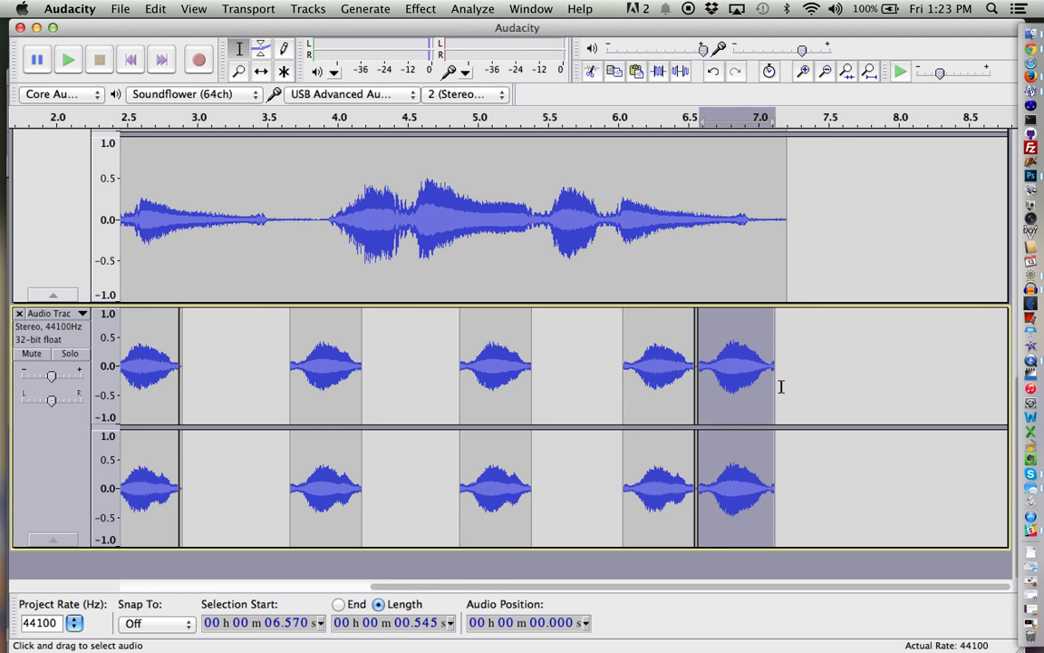
pyautogui.click(776, 389)
pyautogui.hotkey('ctrl', 'v')
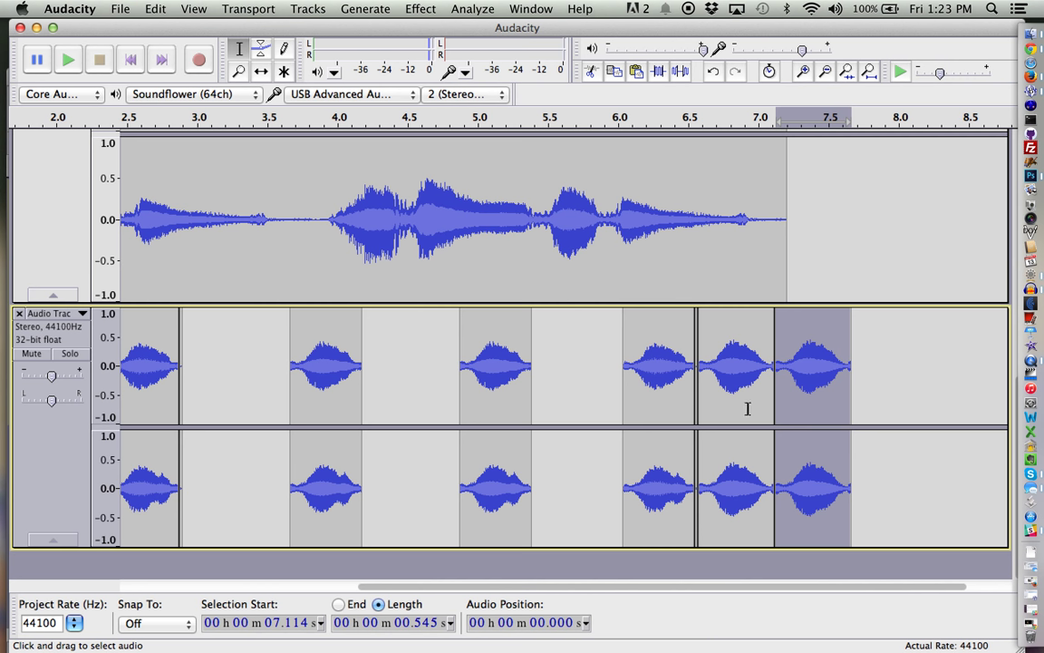
pyautogui.click(861, 400)
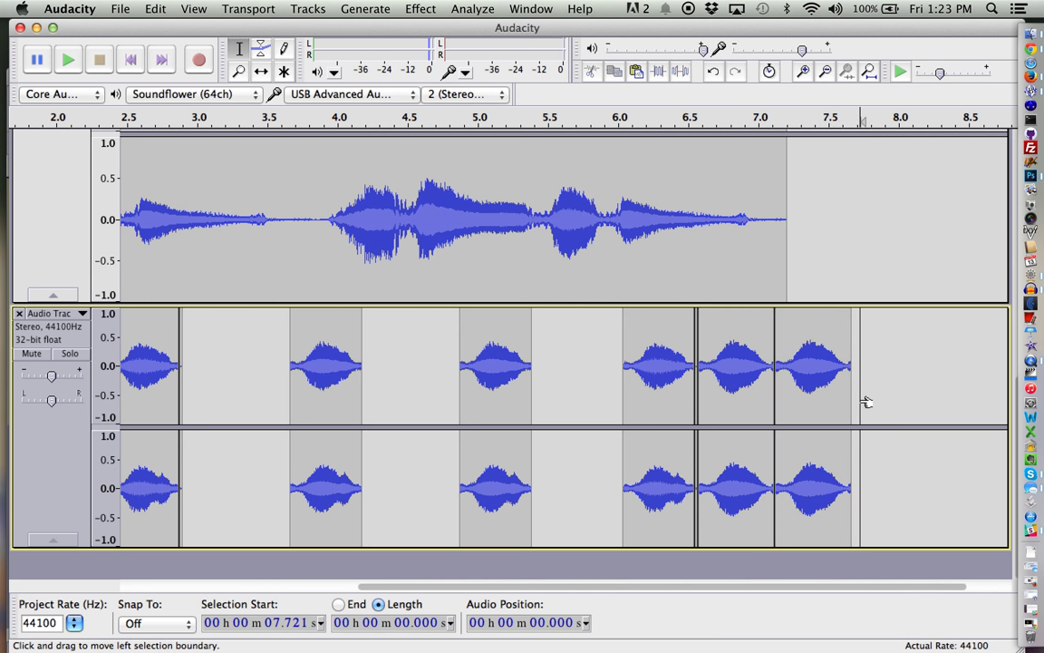
pyautogui.hotkey('ctrl', 'v')
pyautogui.click(574, 357)
pyautogui.press('space')
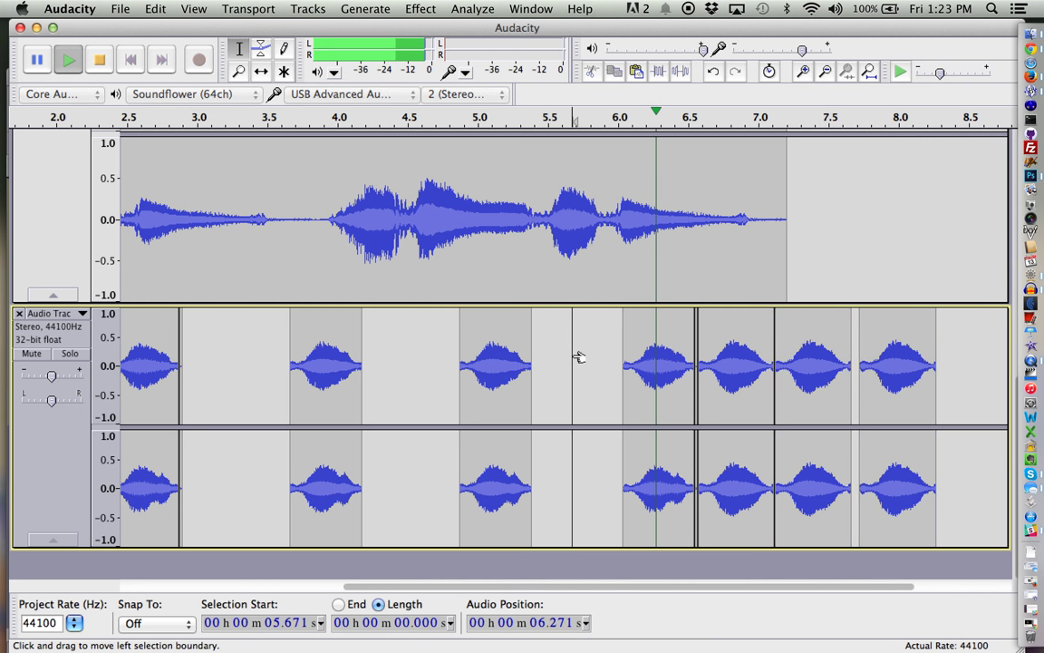